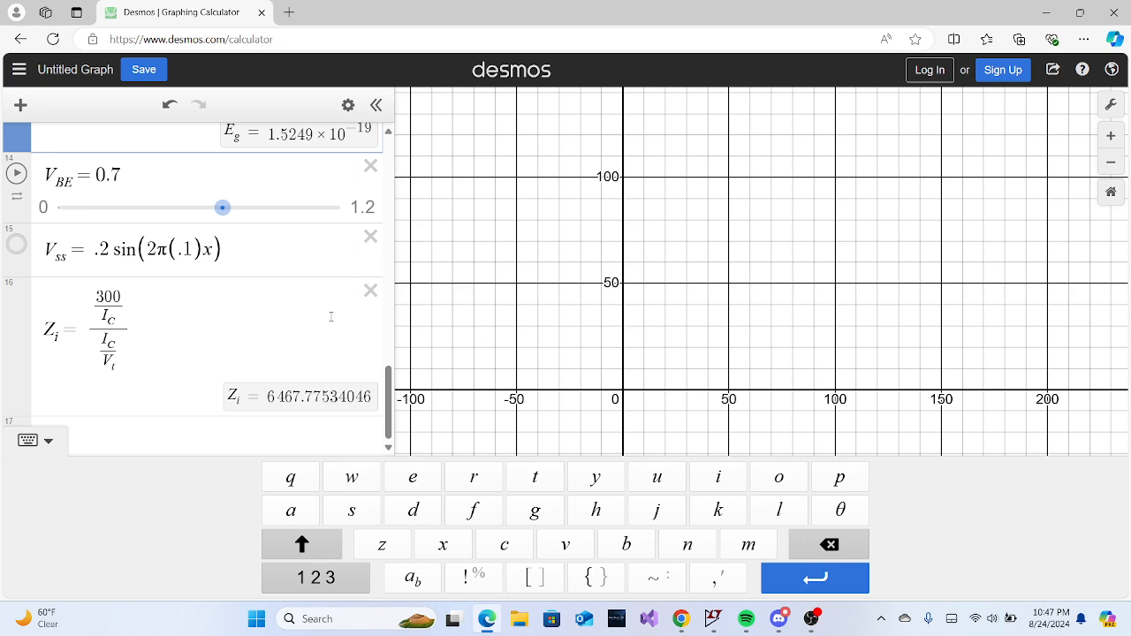
Show the graph of the exponential current expression I_s(e^(x/V_t) − 1).
click(428, 270)
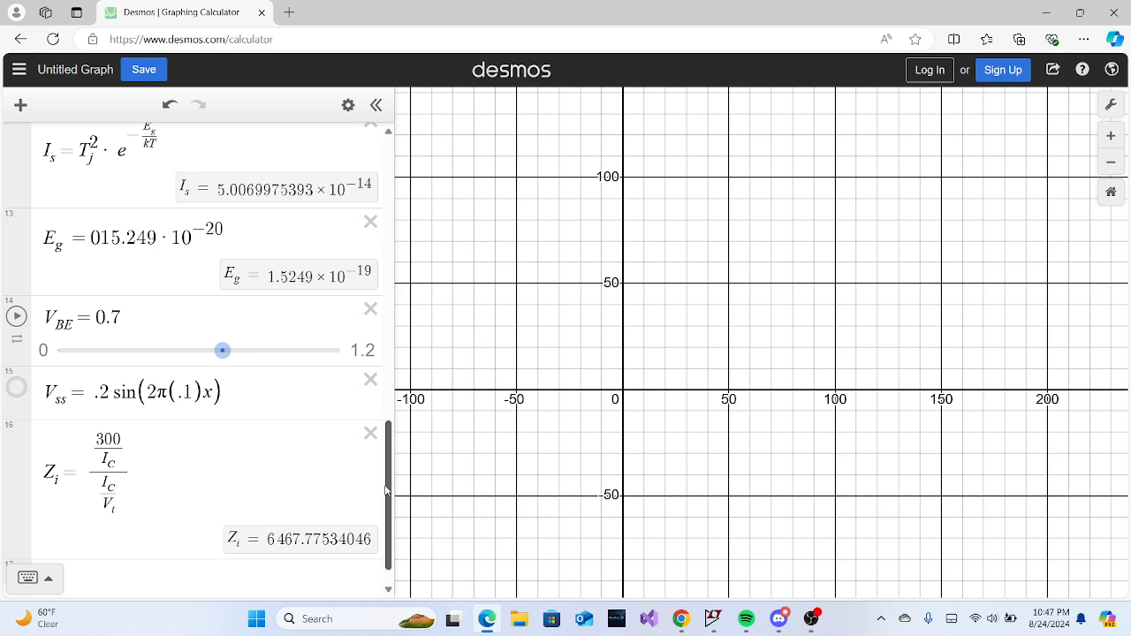
drag(385, 490, 412, 207)
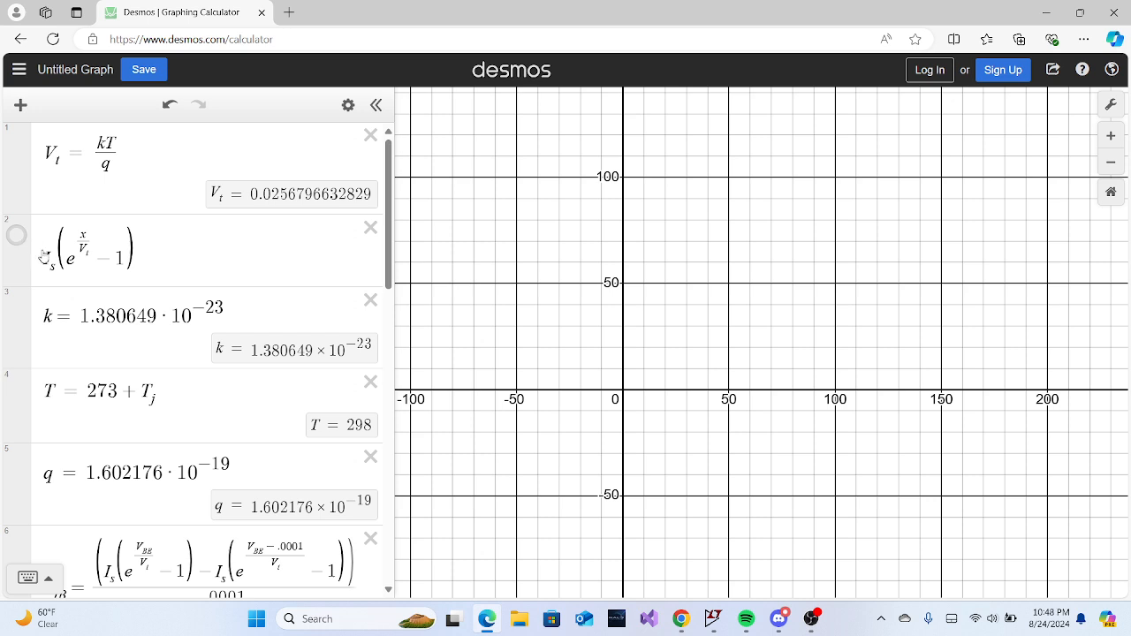
drag(48, 257, 137, 258)
click(137, 258)
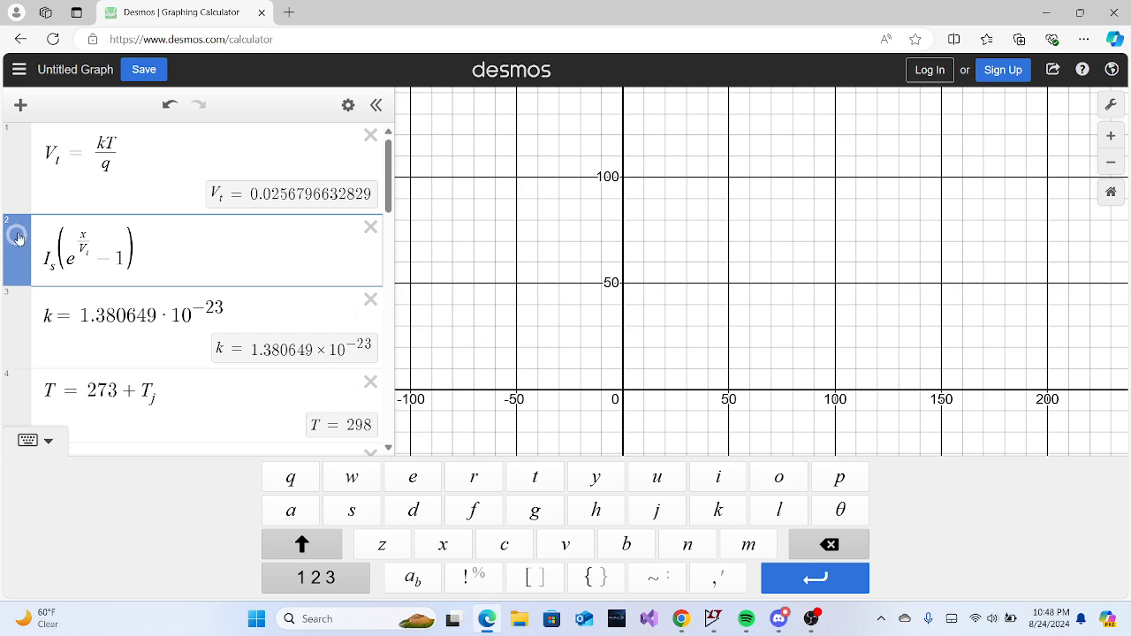
click(18, 237)
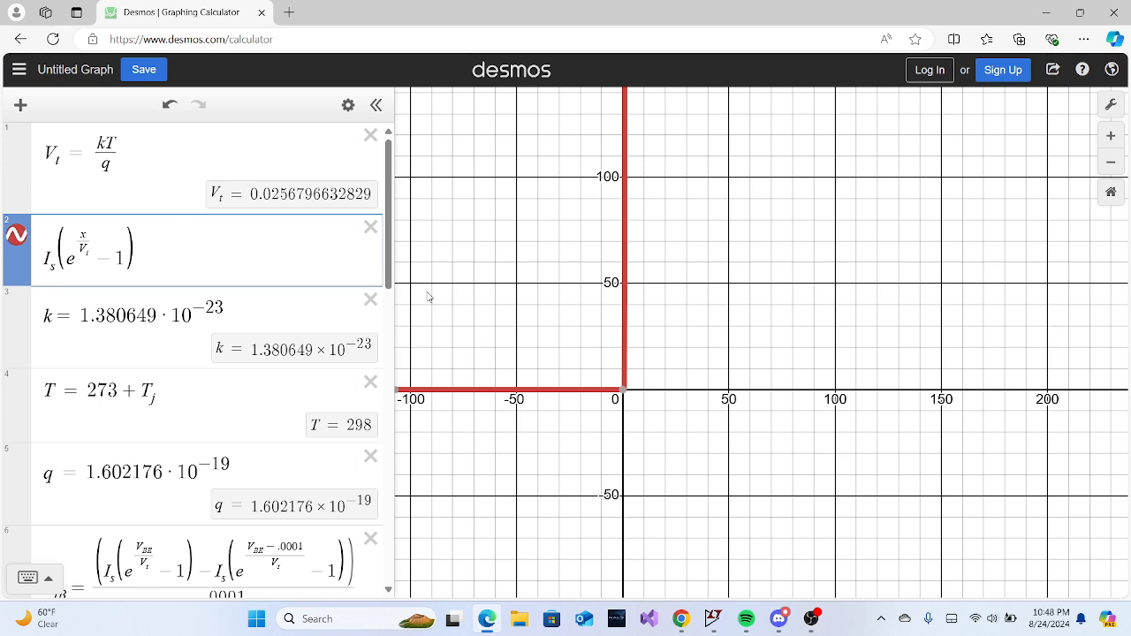
Examine the knee of the plotted exponential curve between x = 0.5 and x = 1, along with its expression.
click(602, 386)
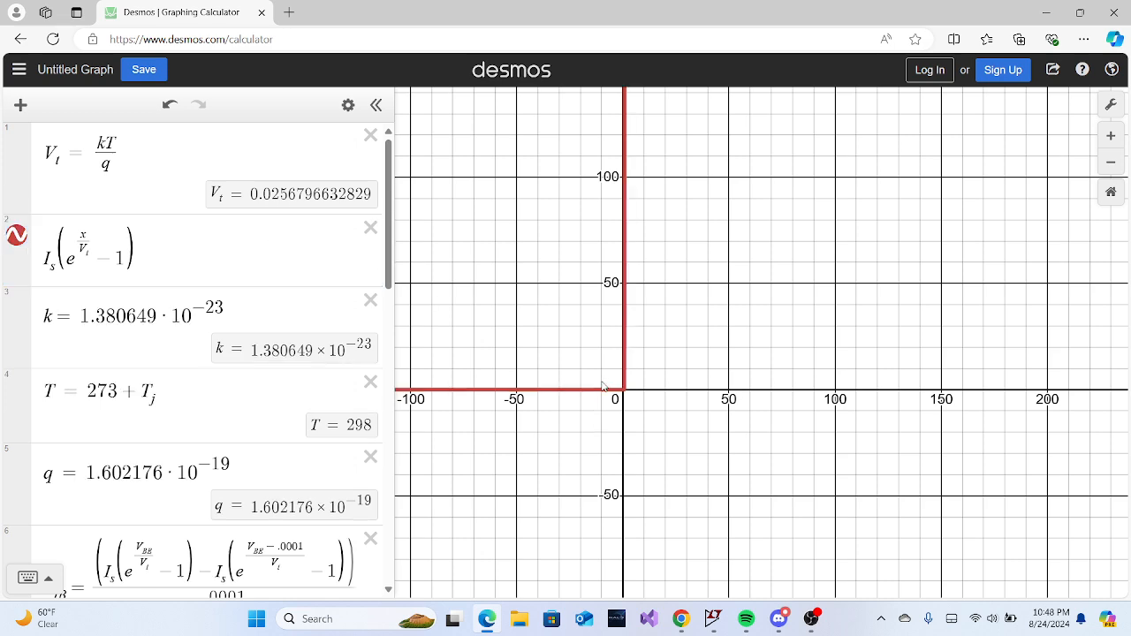
scroll(602, 385, up, 10)
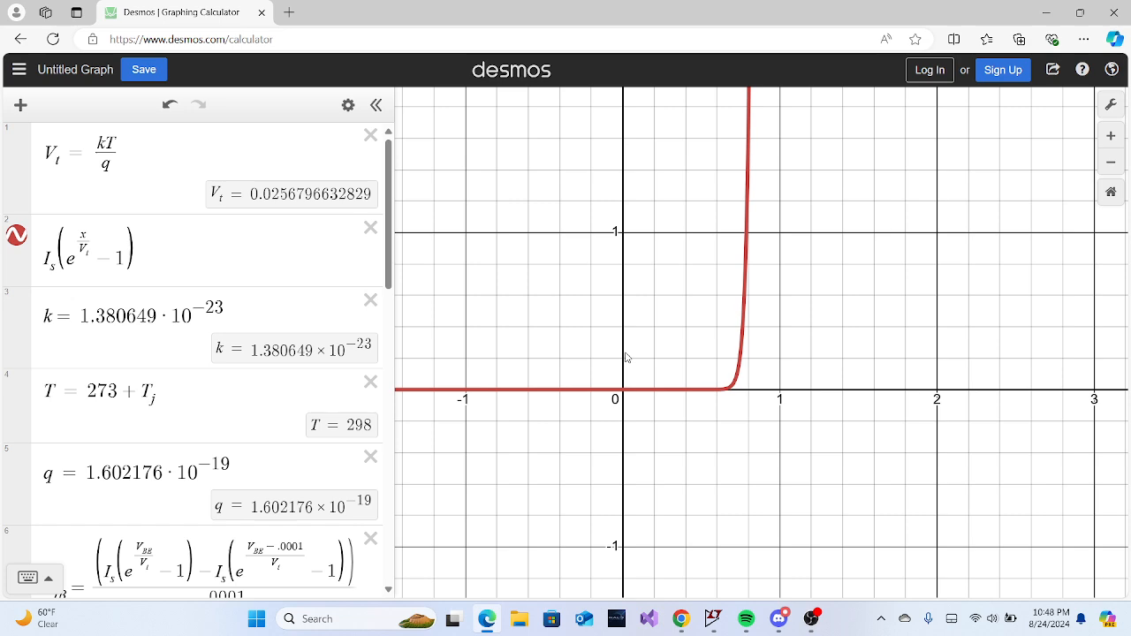
scroll(626, 357, up, 5)
scroll(626, 357, down, 6)
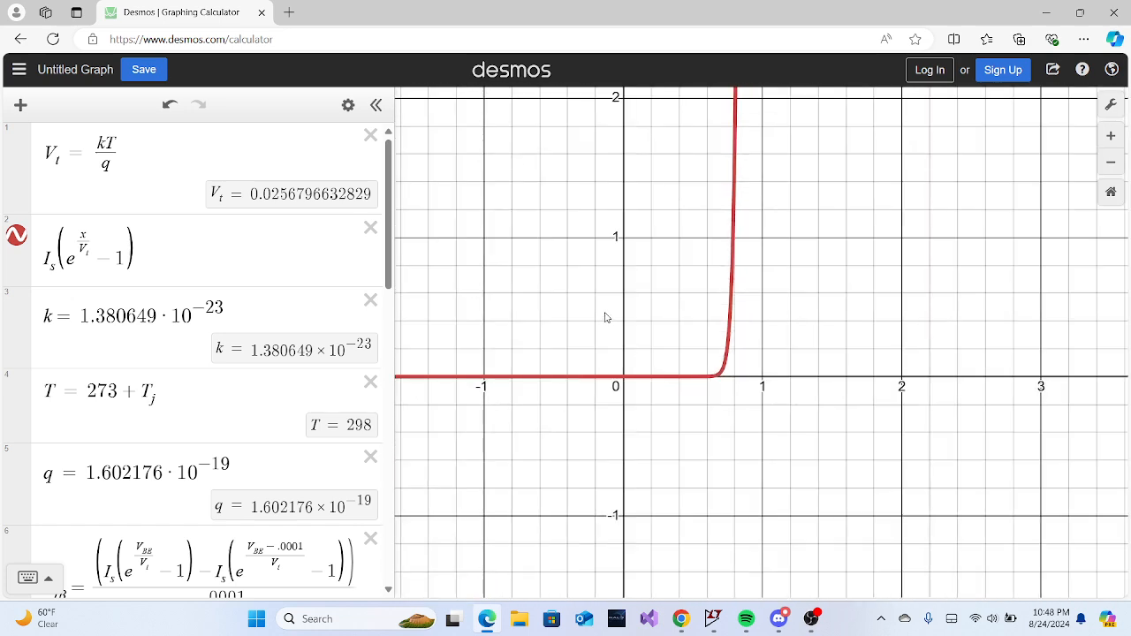
scroll(606, 318, up, 3)
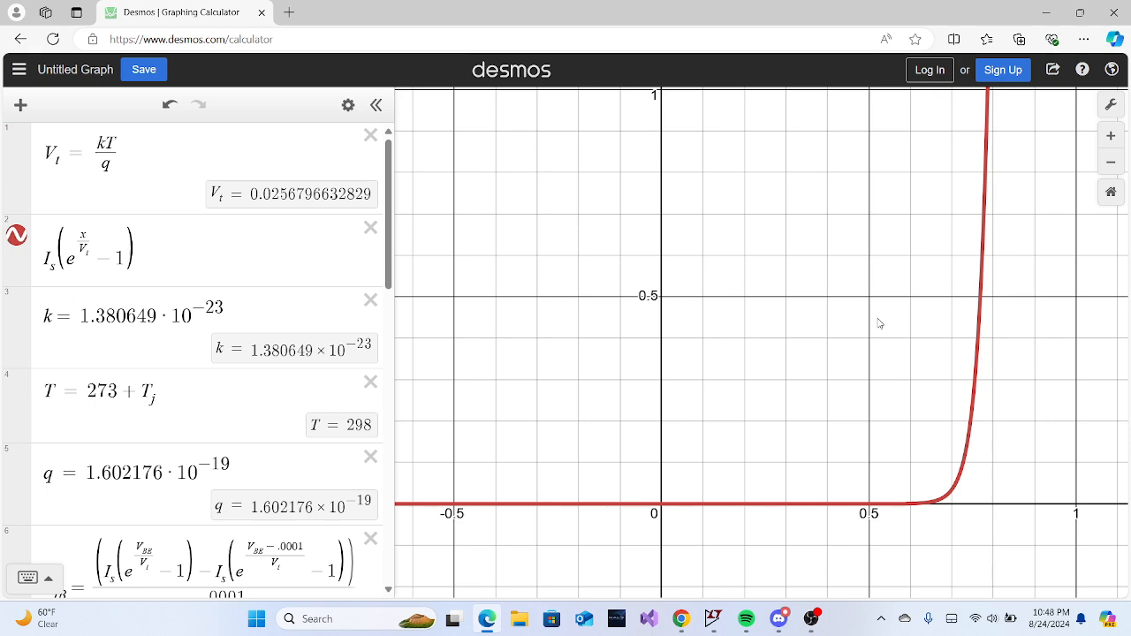
drag(872, 359, 658, 402)
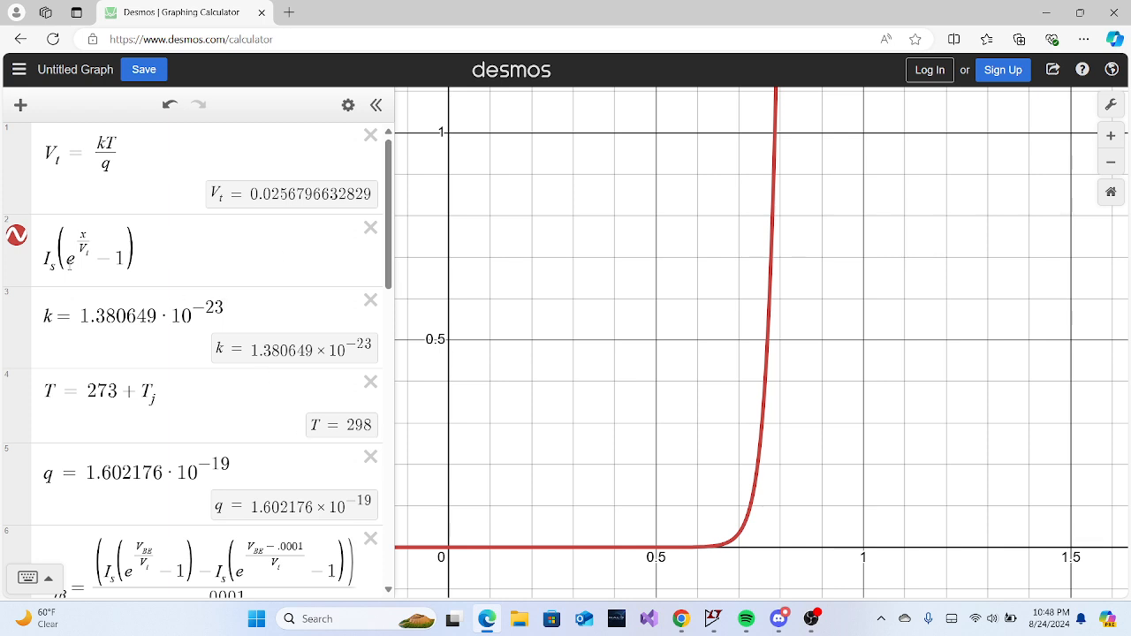
click(46, 258)
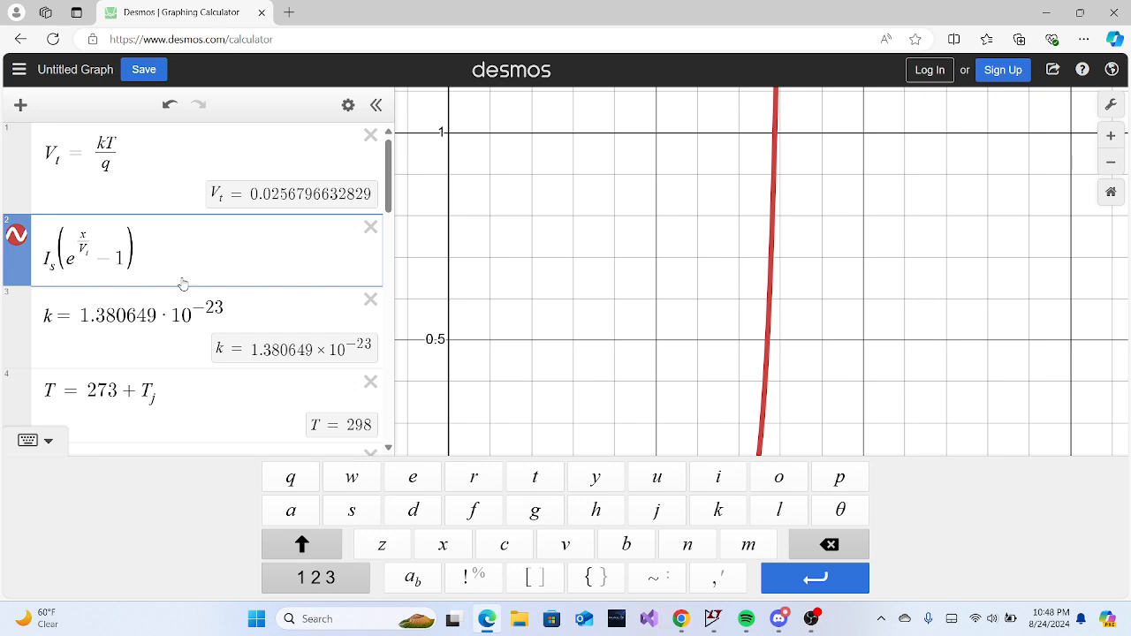
click(37, 445)
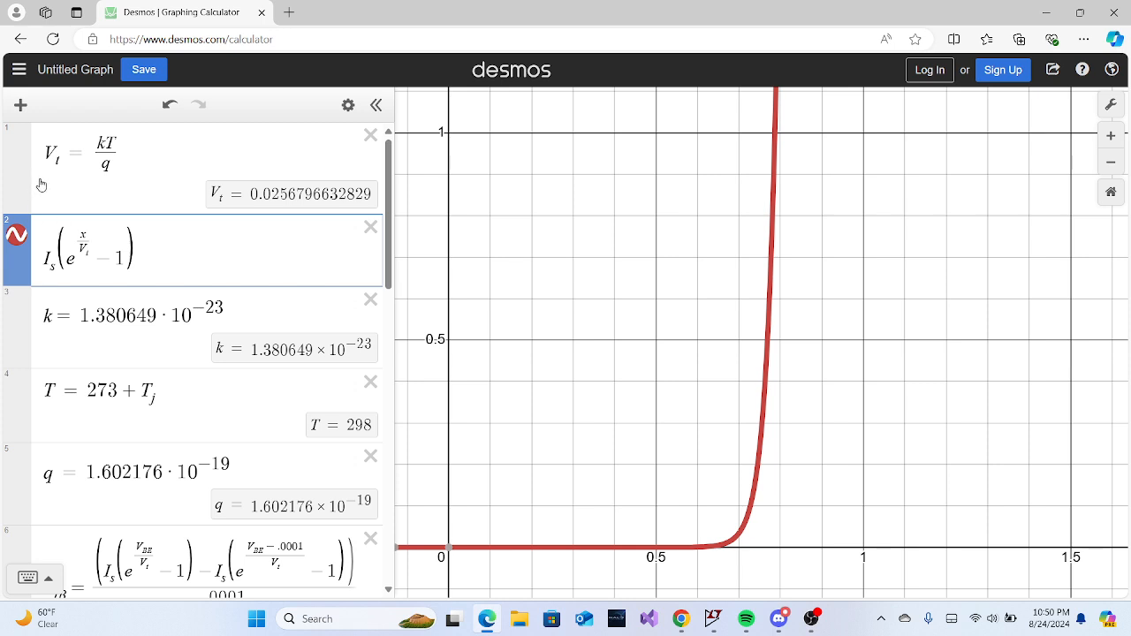
Review the thermal voltage formula V_t = kT/q and the definitions of the constants k and q.
click(64, 158)
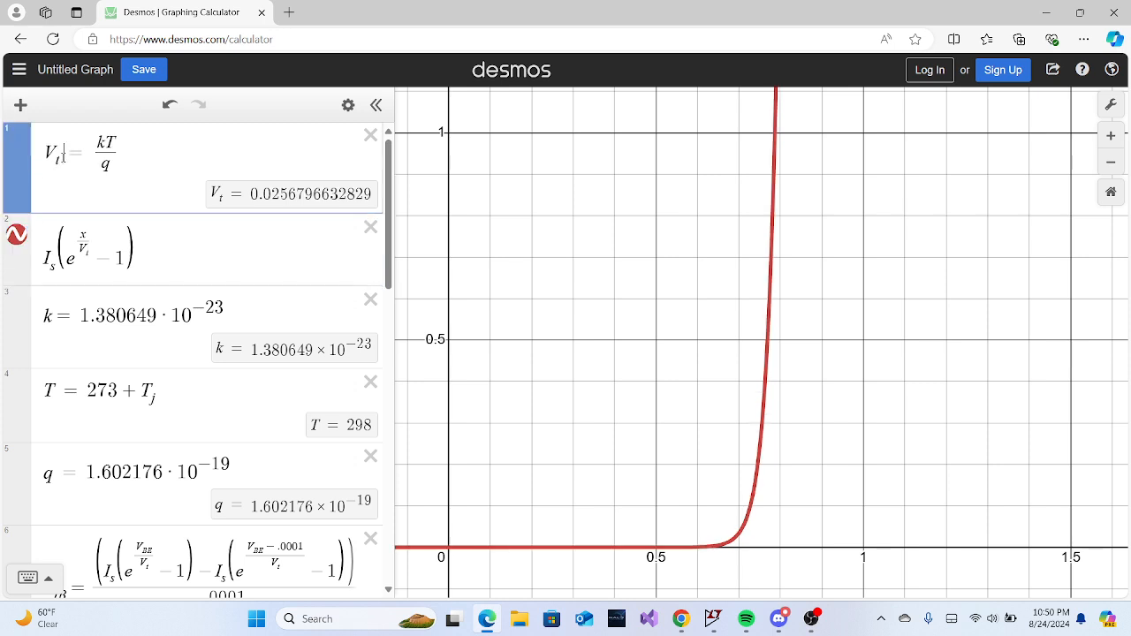
drag(97, 141, 122, 139)
click(123, 138)
drag(82, 314, 279, 315)
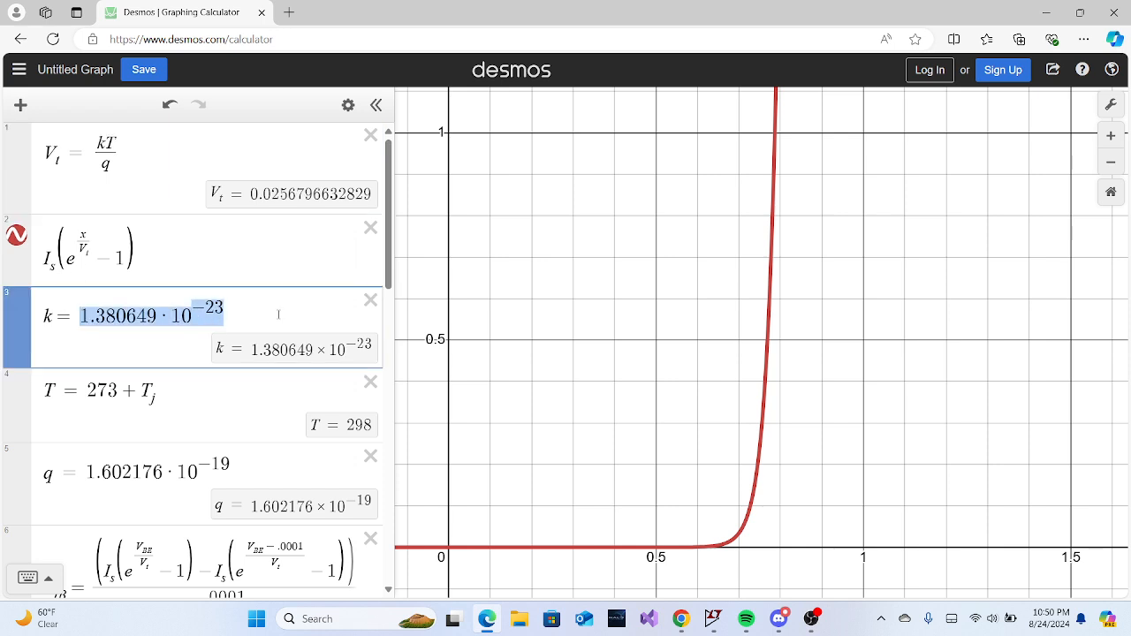
click(293, 312)
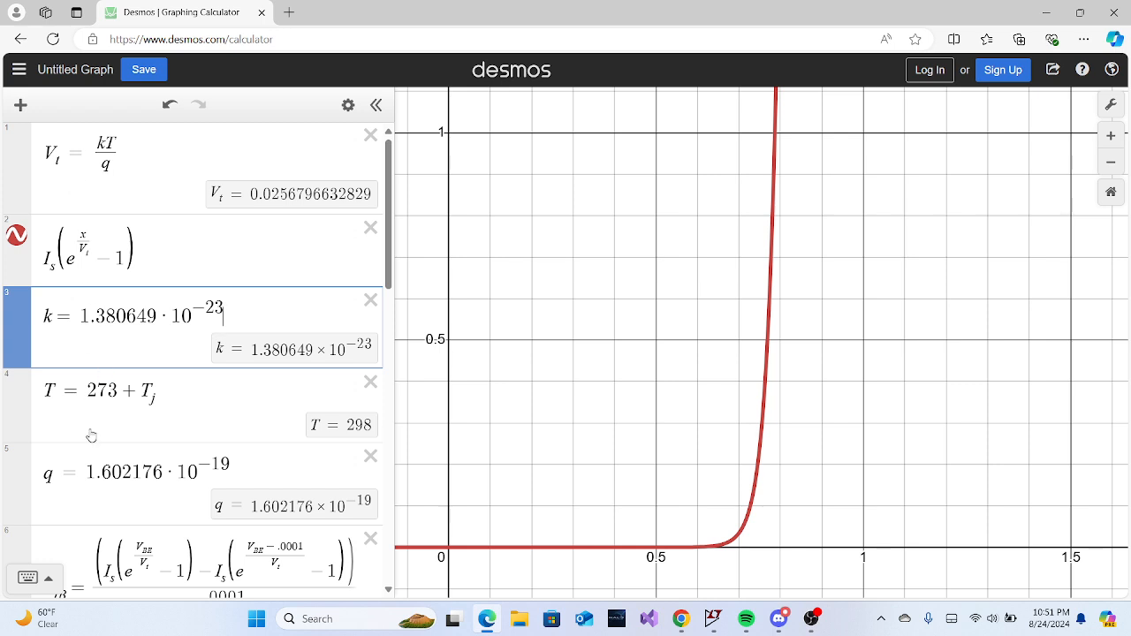
drag(85, 472, 225, 455)
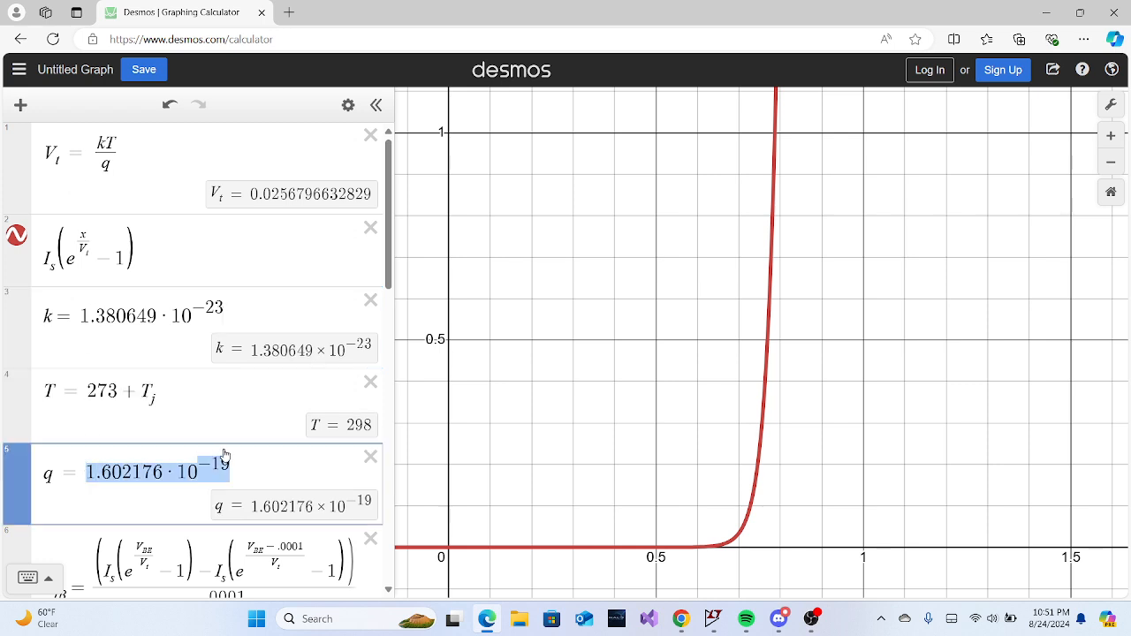
click(254, 456)
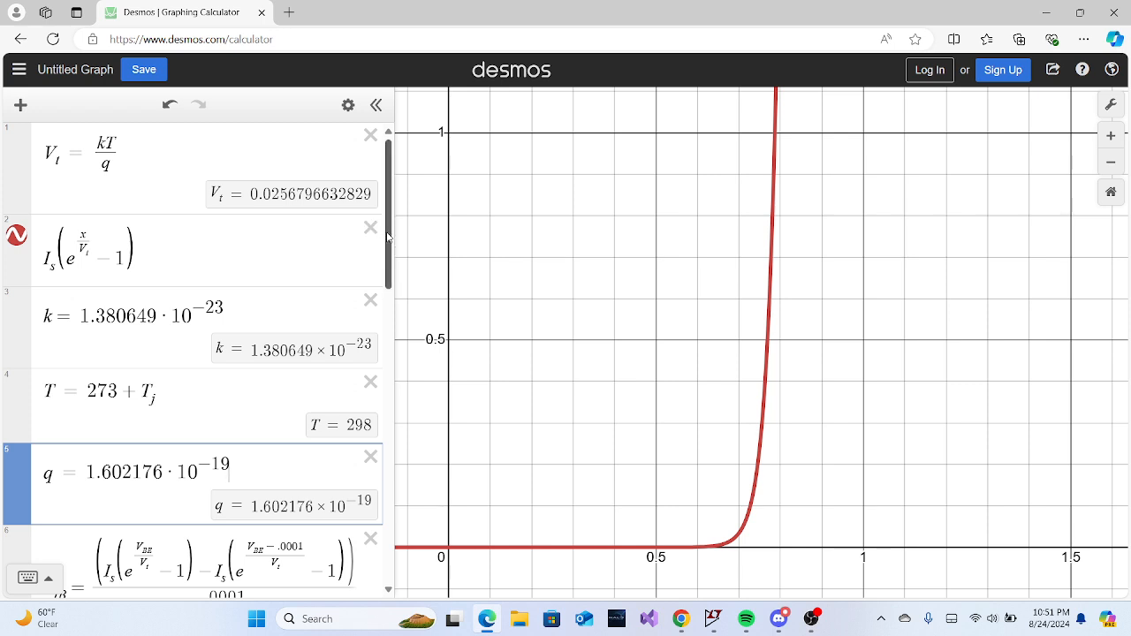
Rename the difference-quotient variable d_IB to d_IC in its definition.
drag(388, 237, 389, 248)
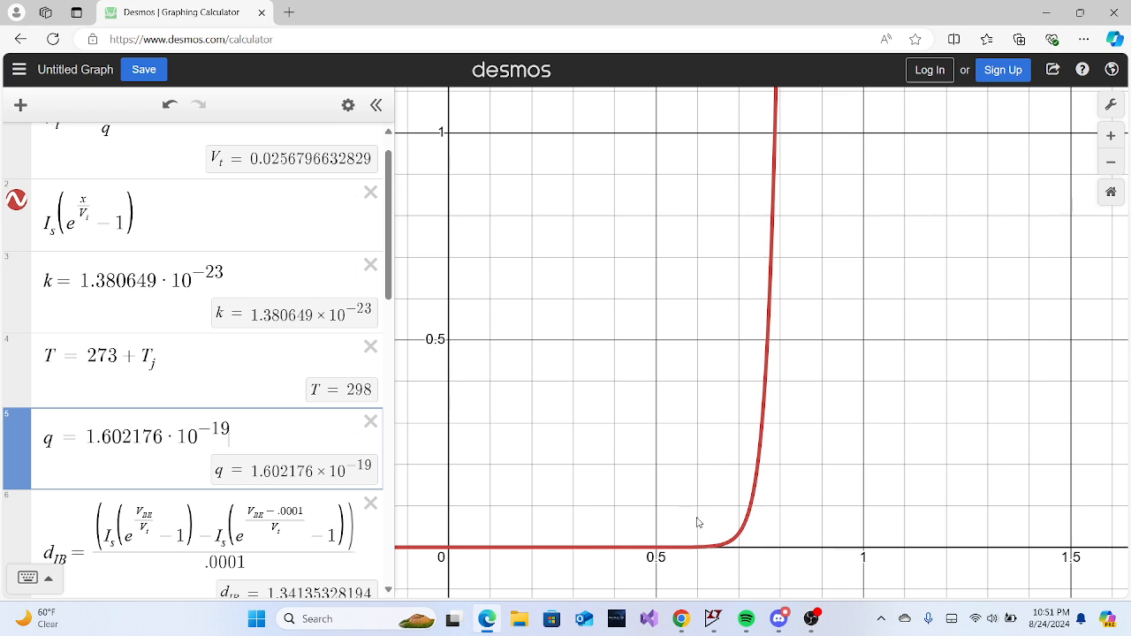
scroll(368, 281, down, 2)
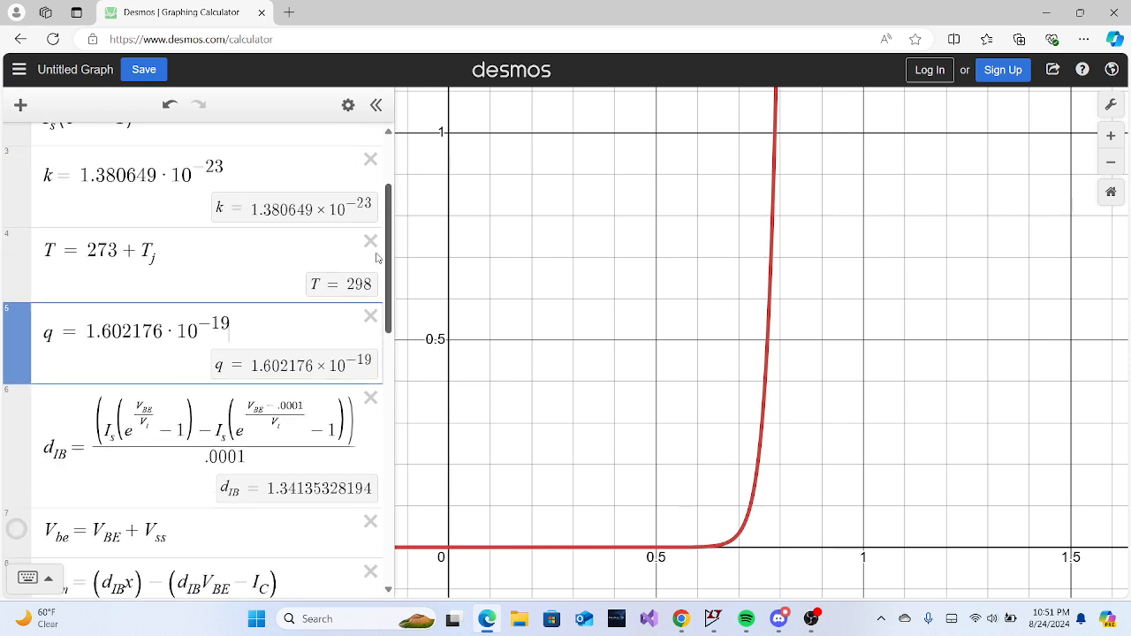
click(53, 390)
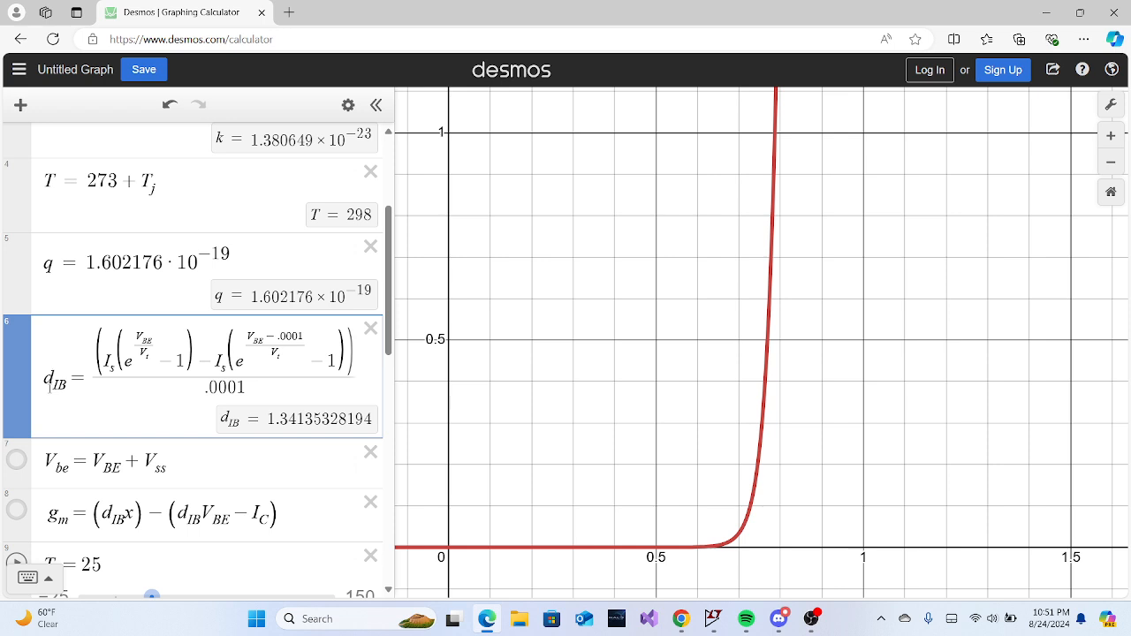
click(70, 383)
key(BackSpace)
text(C)
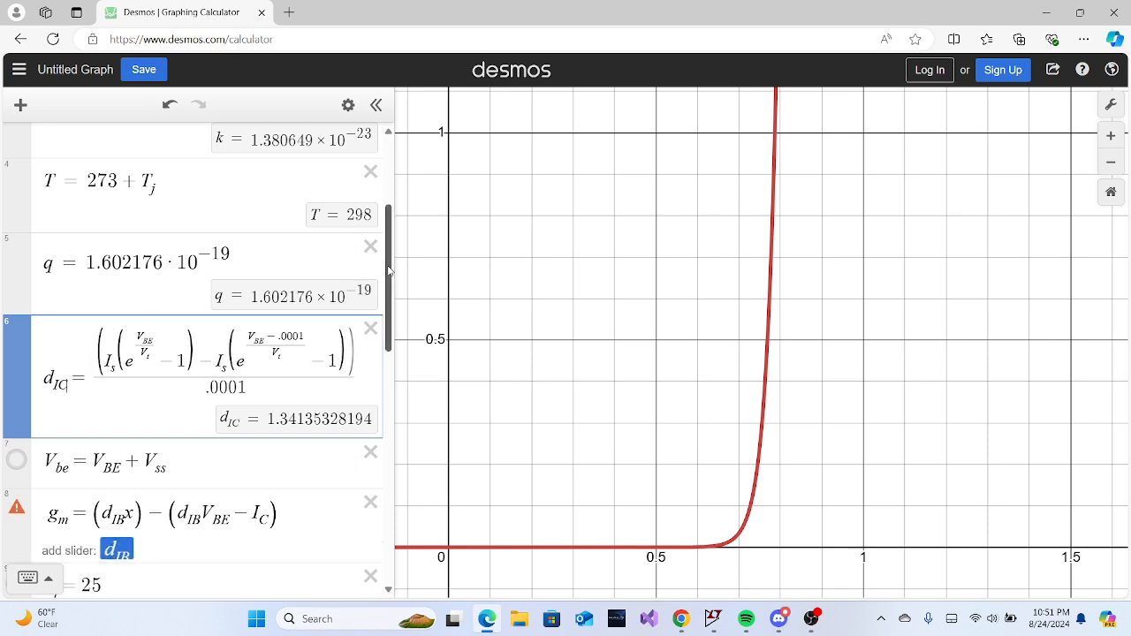
Replace both d_IB references in the g_m equation with d_IC.
drag(389, 270, 400, 331)
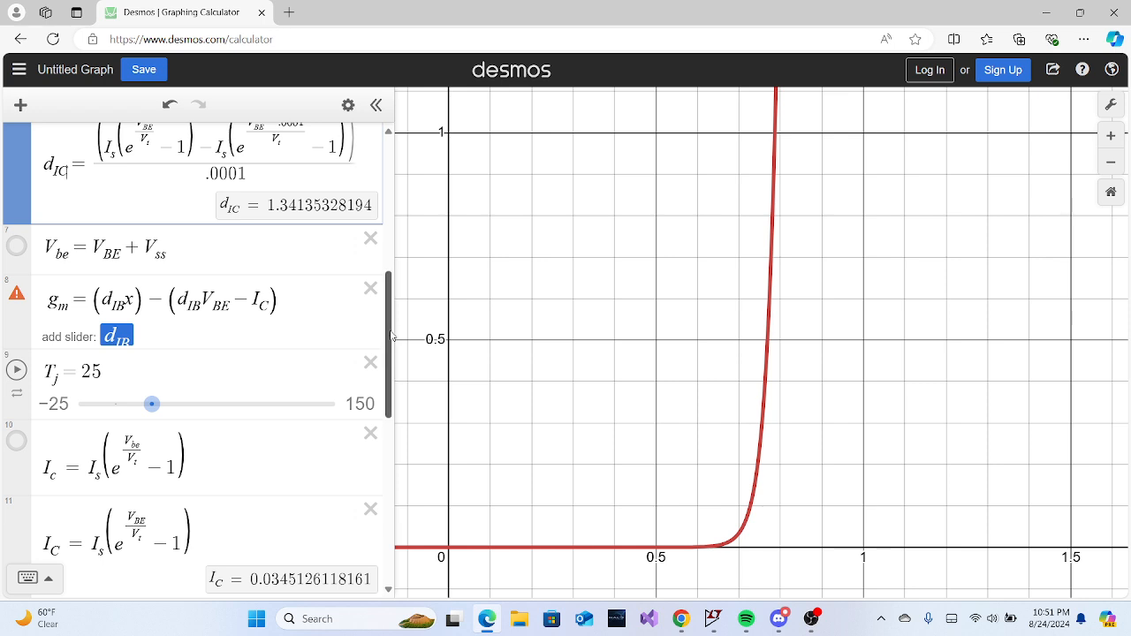
scroll(392, 340, up, 1)
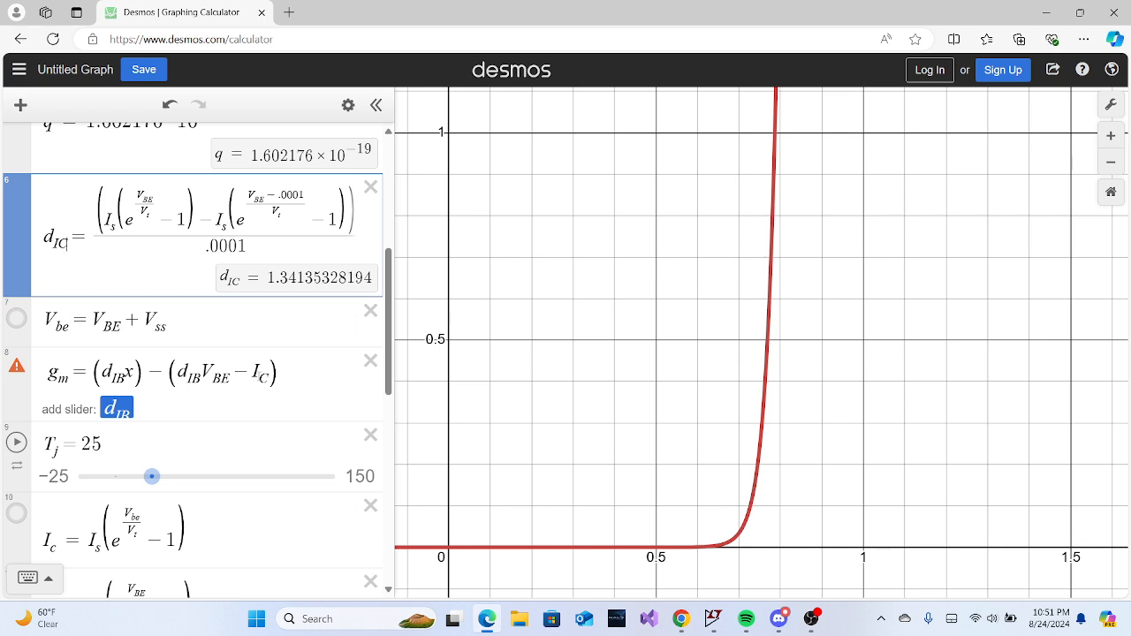
click(124, 376)
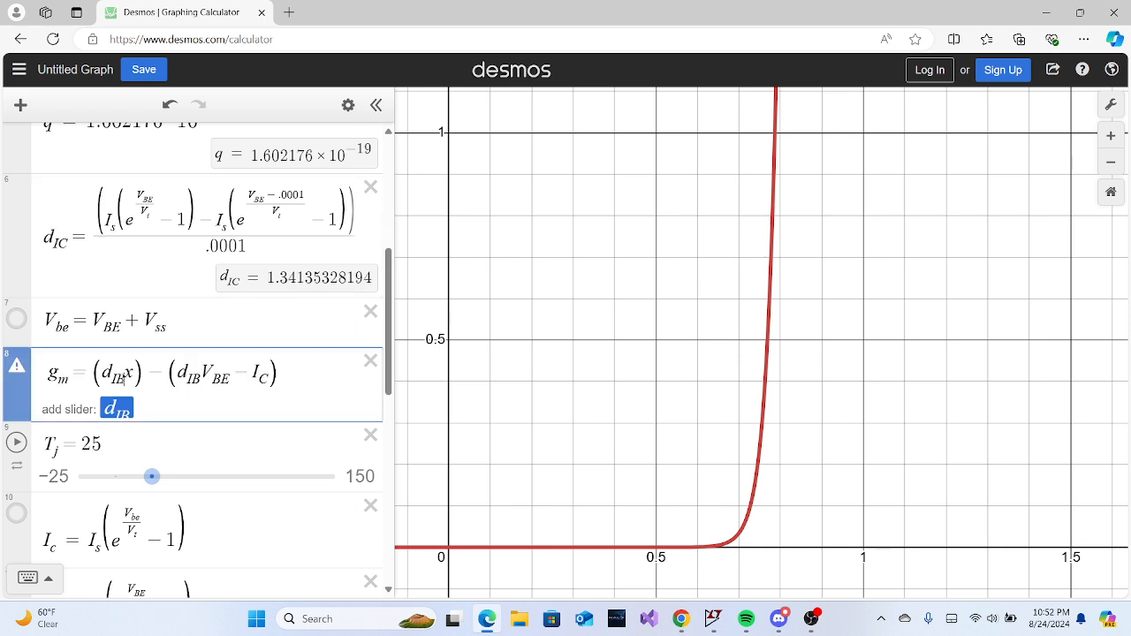
key(BackSpace)
text(C)
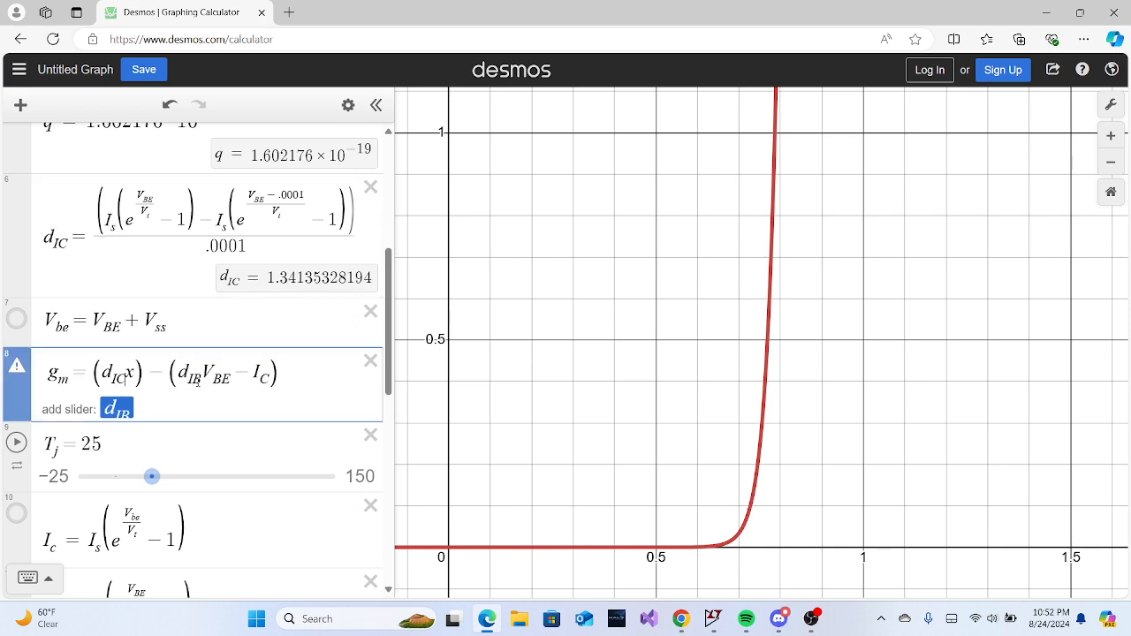
click(195, 380)
key(BackSpace)
text(C)
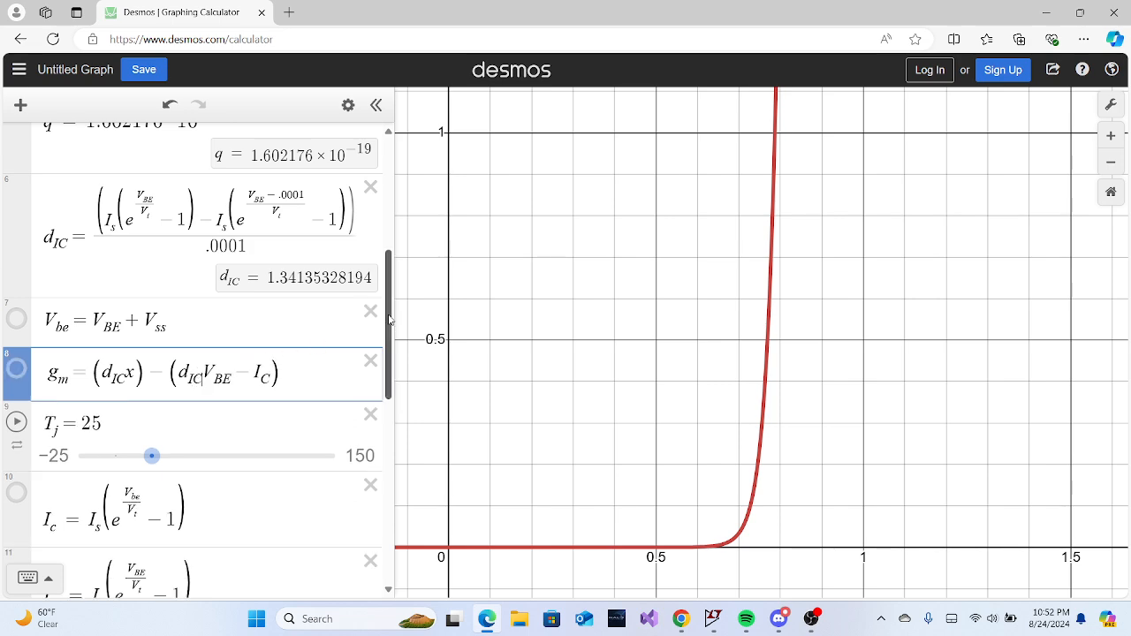
Examine the d_IC difference quotient, including the two exponential terms in its numerator and the minus sign between them.
drag(388, 320, 430, 311)
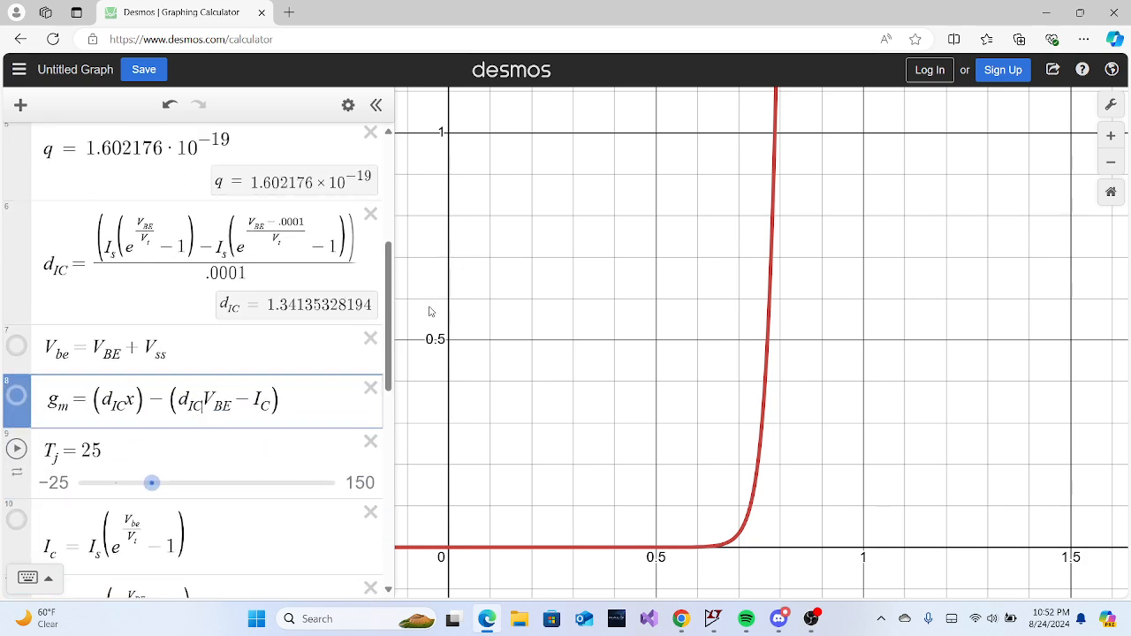
drag(431, 311, 425, 228)
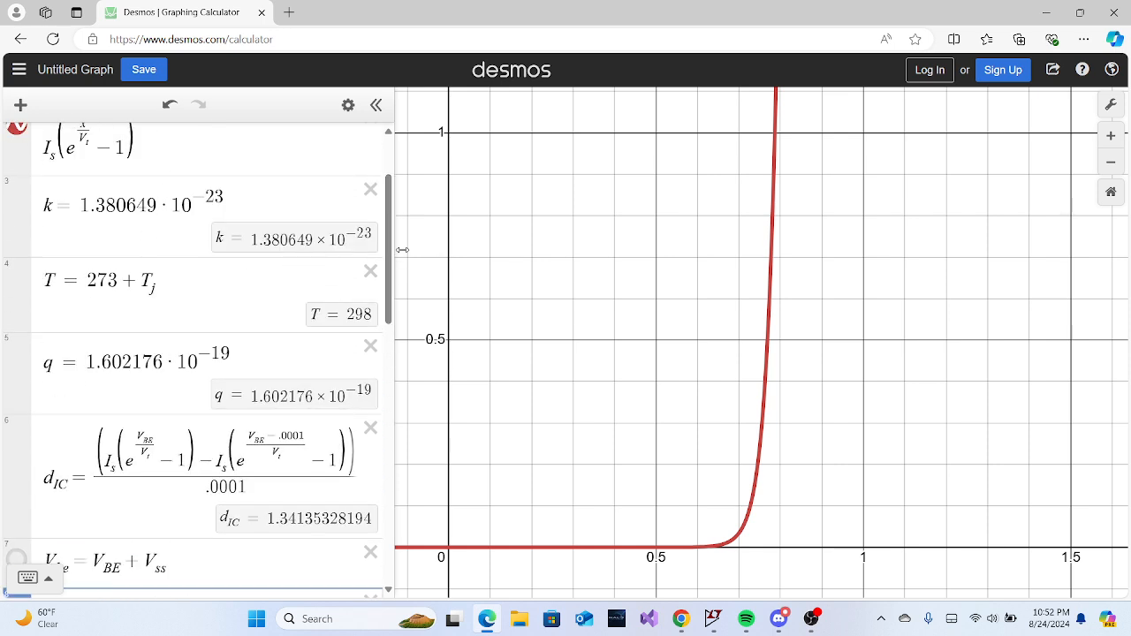
scroll(340, 309, down, 2)
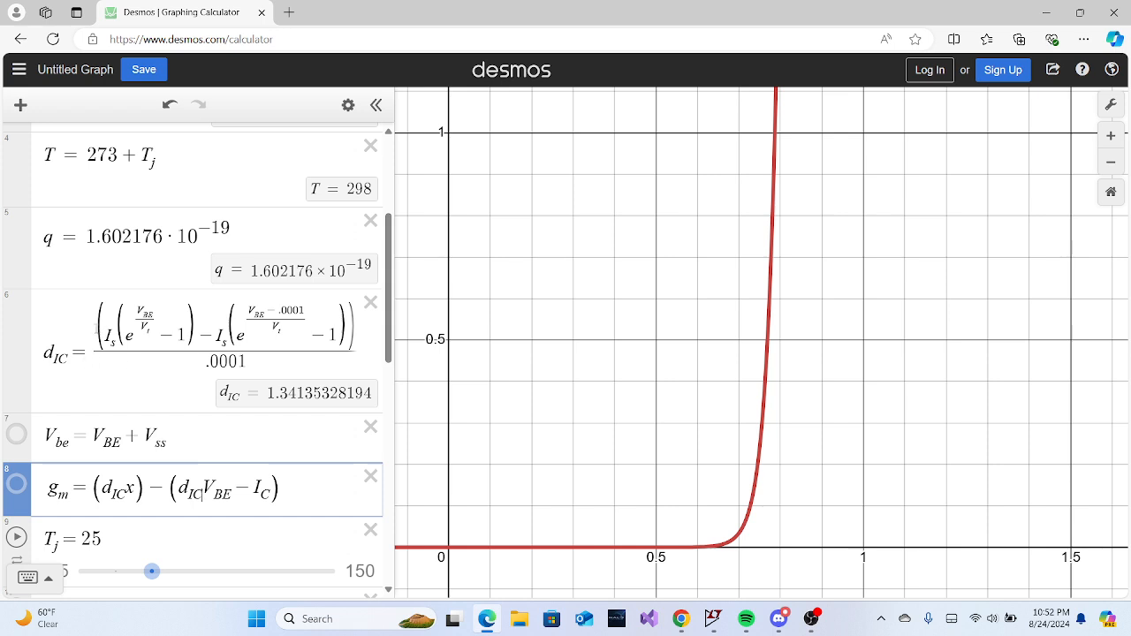
drag(97, 330, 193, 322)
click(192, 322)
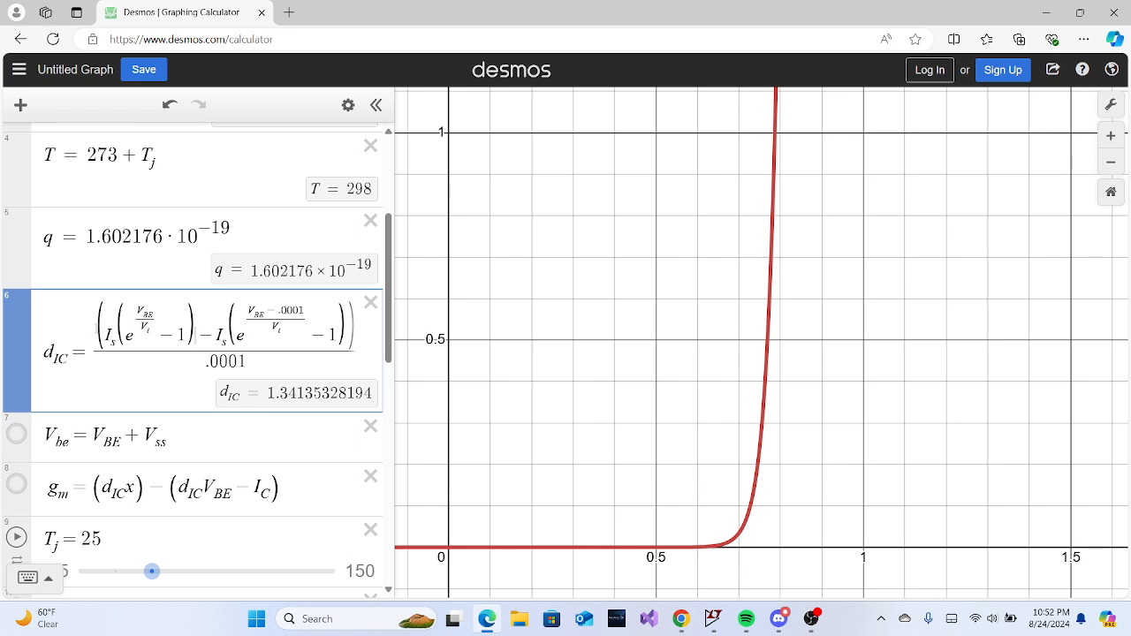
drag(100, 334, 146, 334)
click(196, 327)
key(Delete)
text(-)
Review the V_be definition and its V_BE term, together with the V_BE and V_ss definitions further down the list.
drag(390, 258, 390, 298)
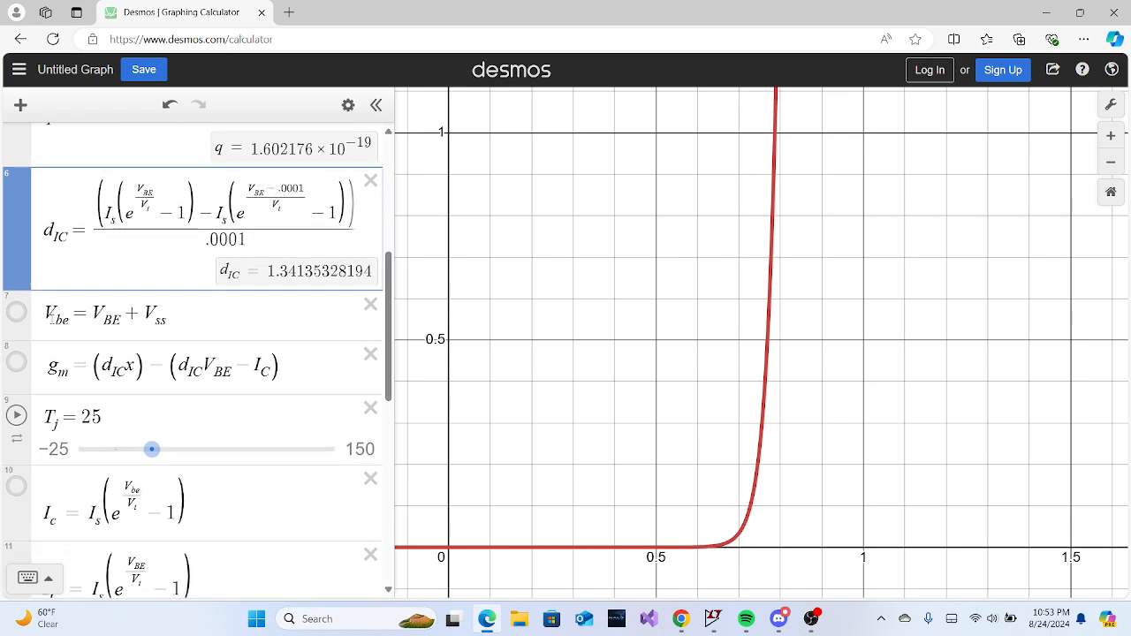
drag(44, 315, 74, 321)
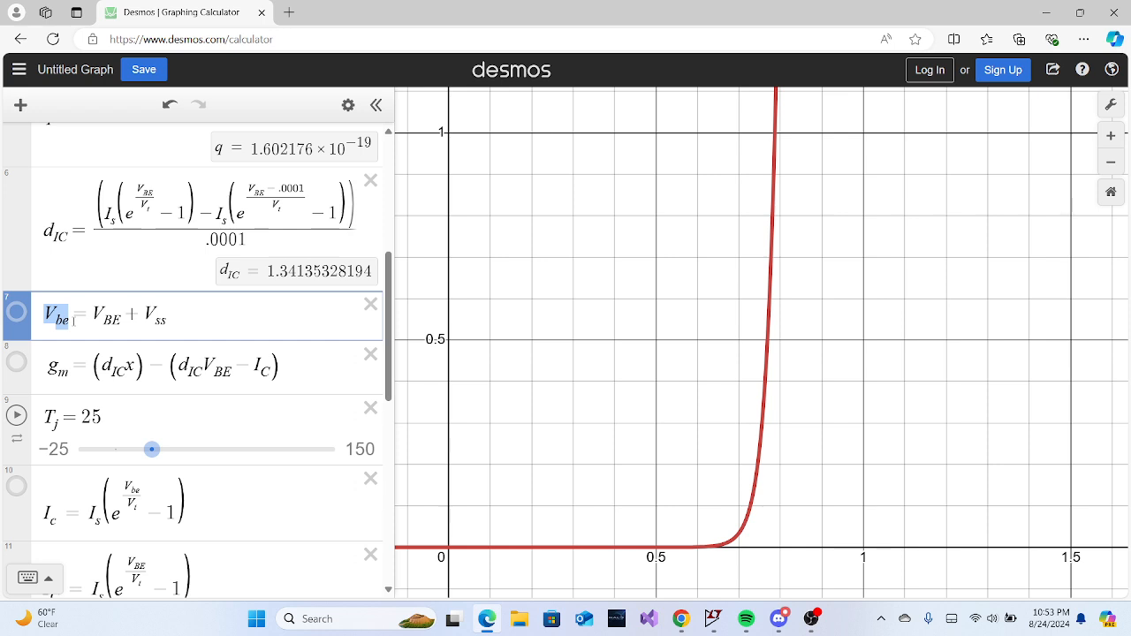
click(75, 321)
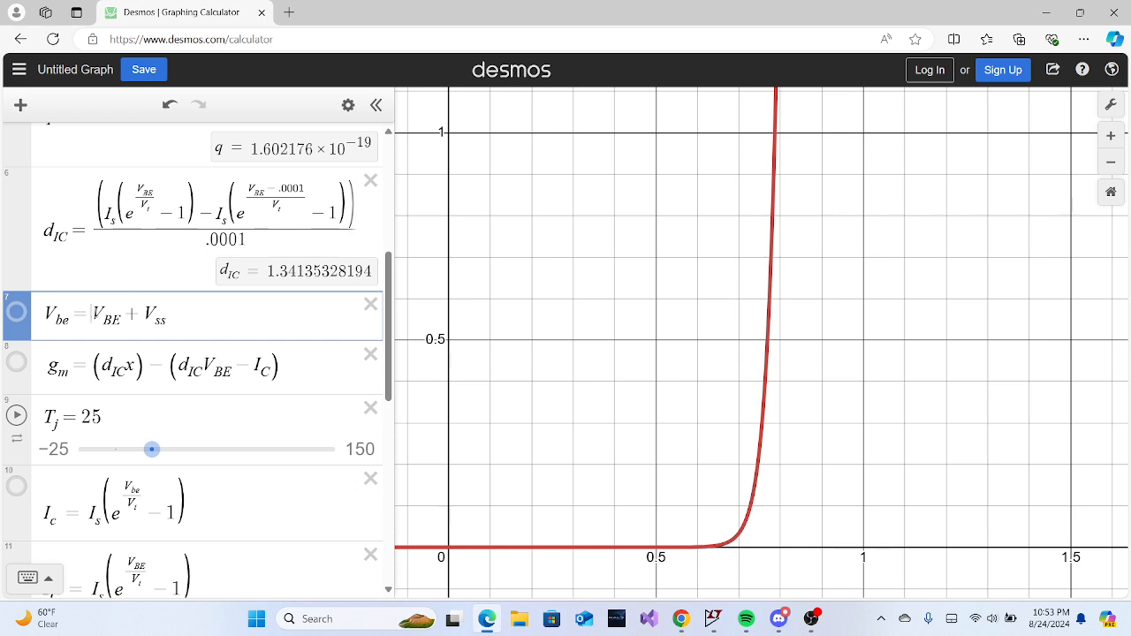
drag(93, 315, 121, 316)
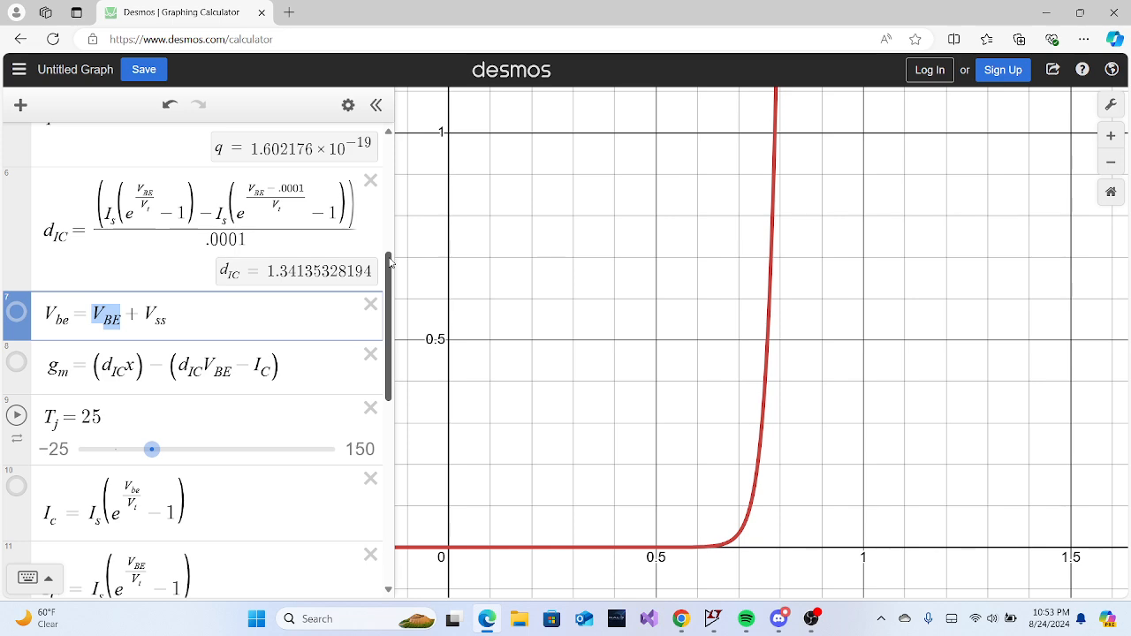
scroll(360, 440, down, 5)
scroll(361, 440, up, 1)
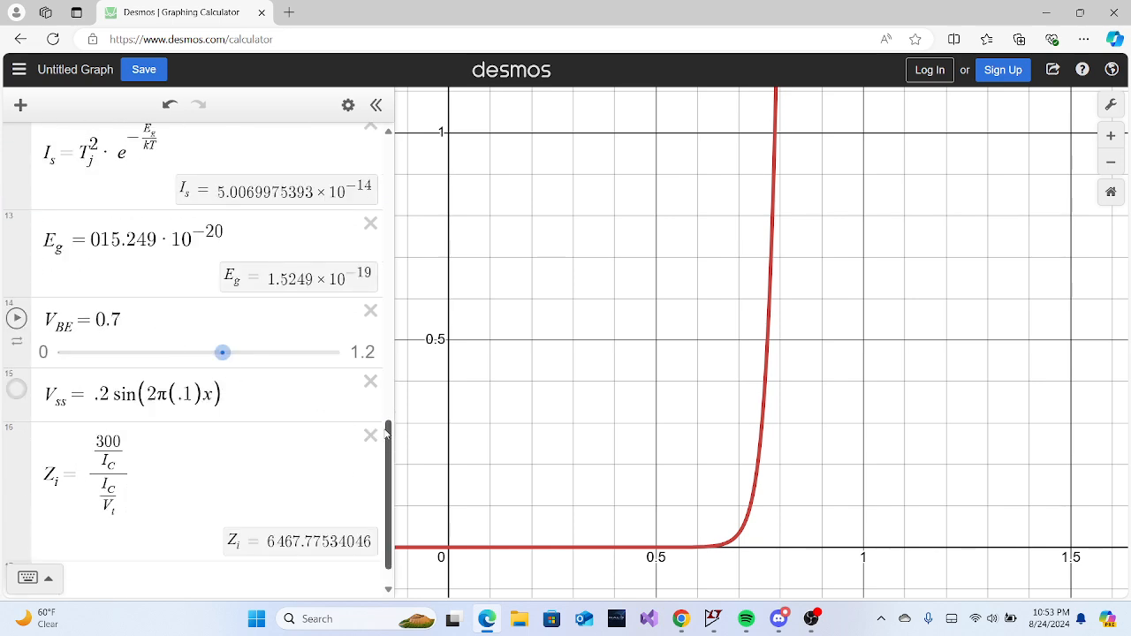
drag(389, 436, 404, 294)
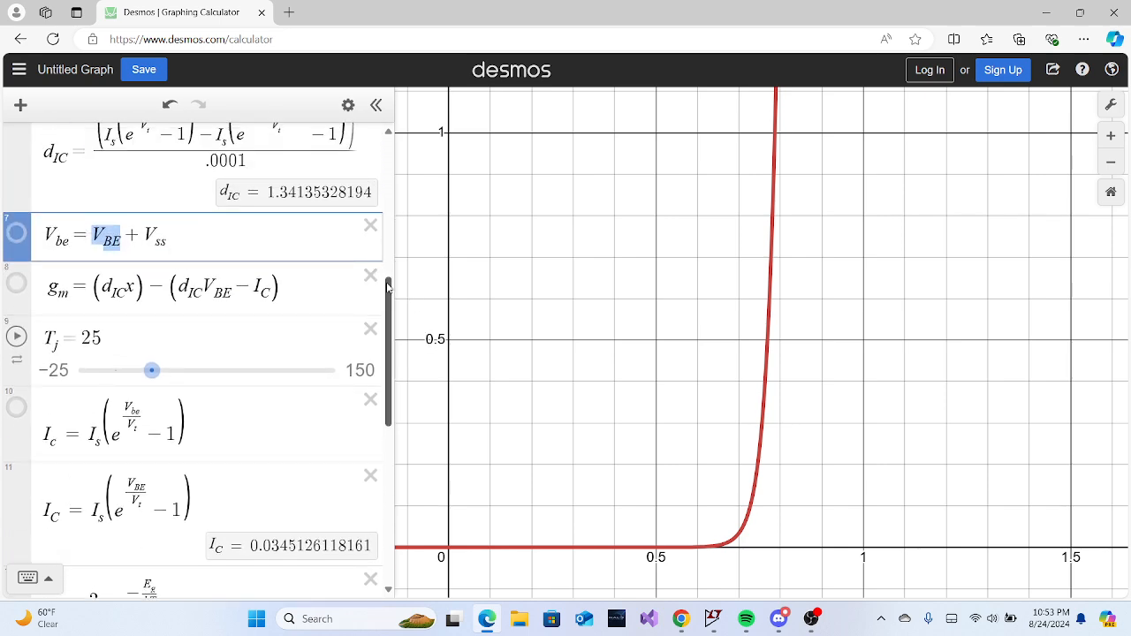
Plot the g_m line and frame the graph around its tangent point with the red curve near x = 0.7.
drag(387, 285, 387, 436)
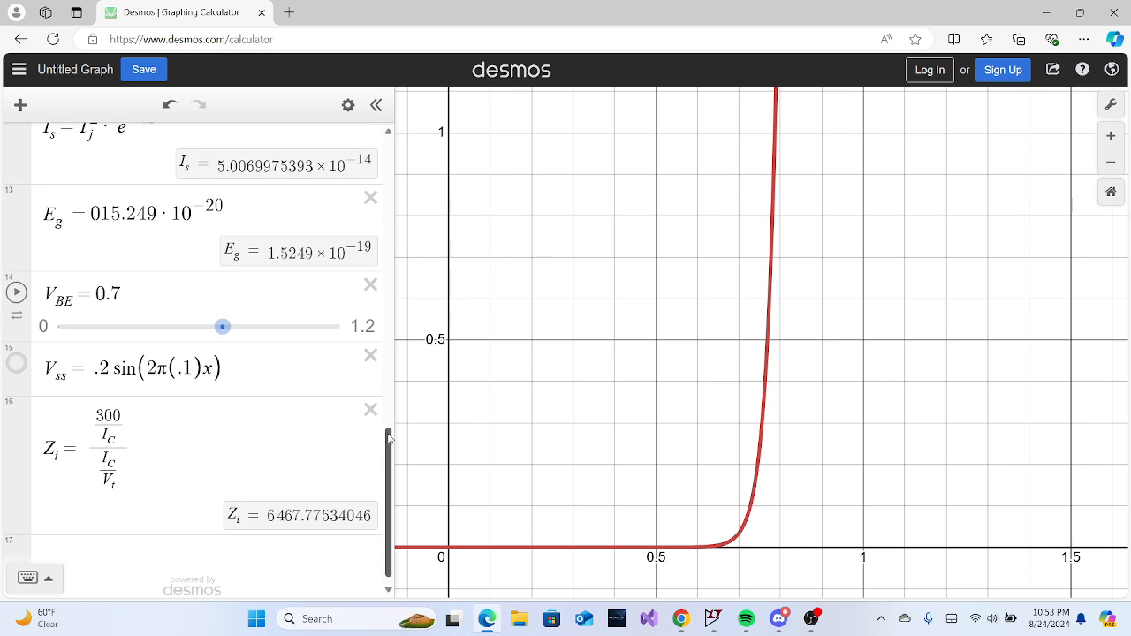
click(222, 368)
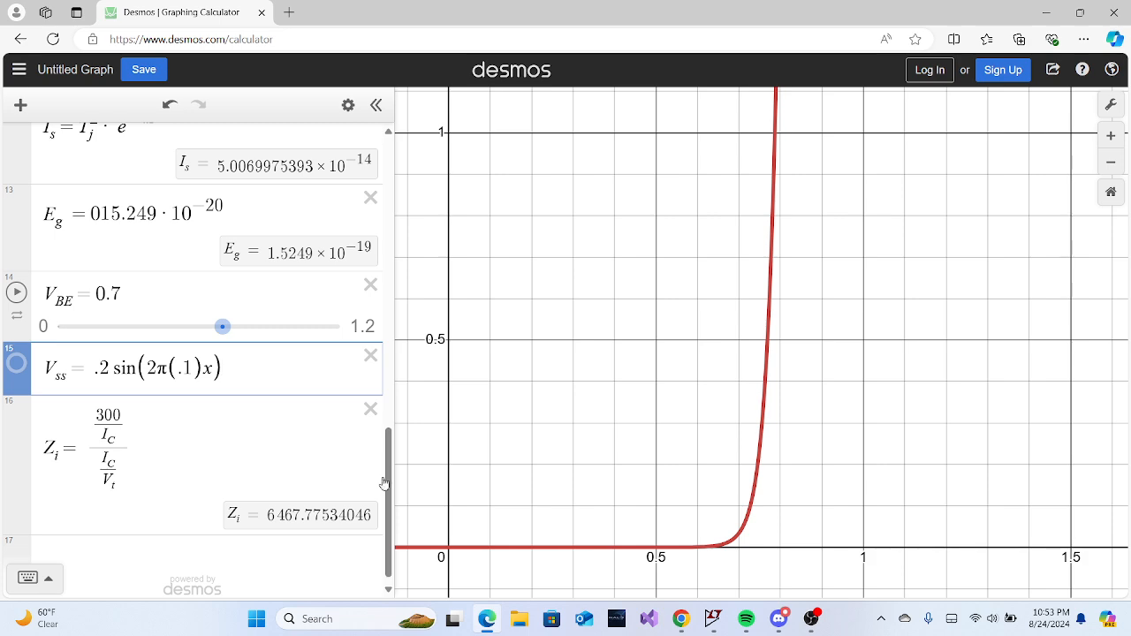
drag(386, 478, 380, 323)
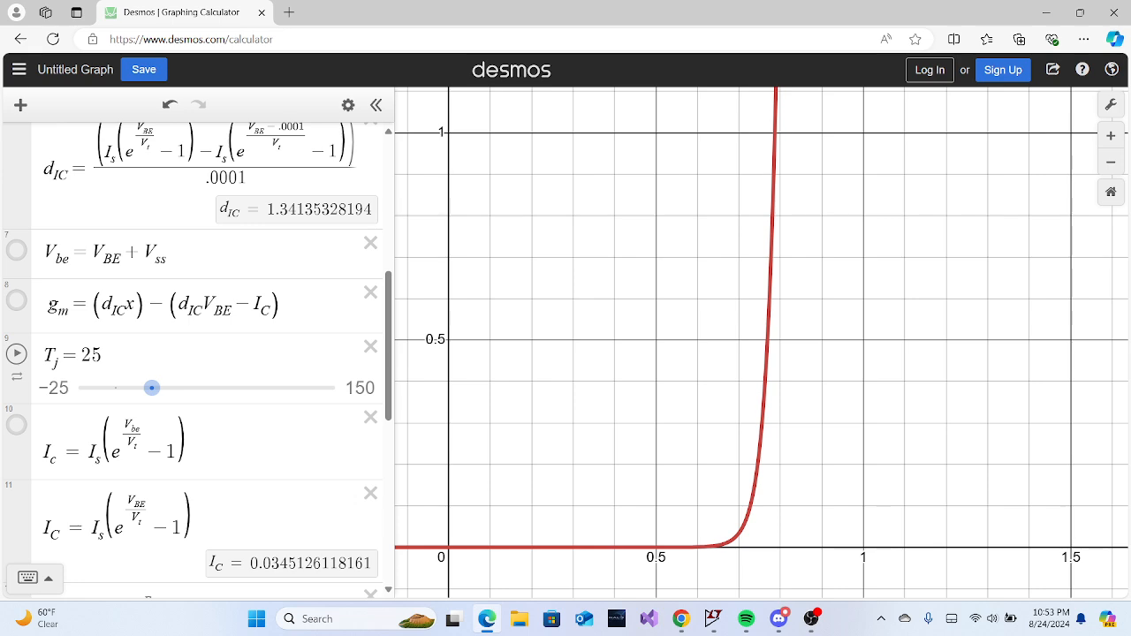
click(17, 302)
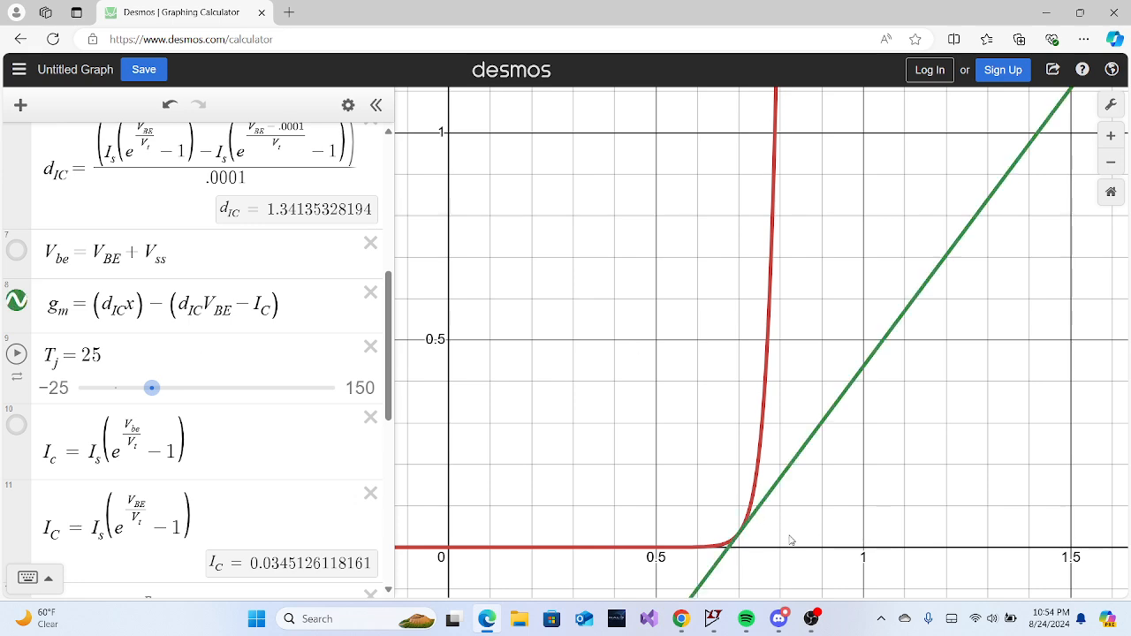
scroll(789, 538, up, 8)
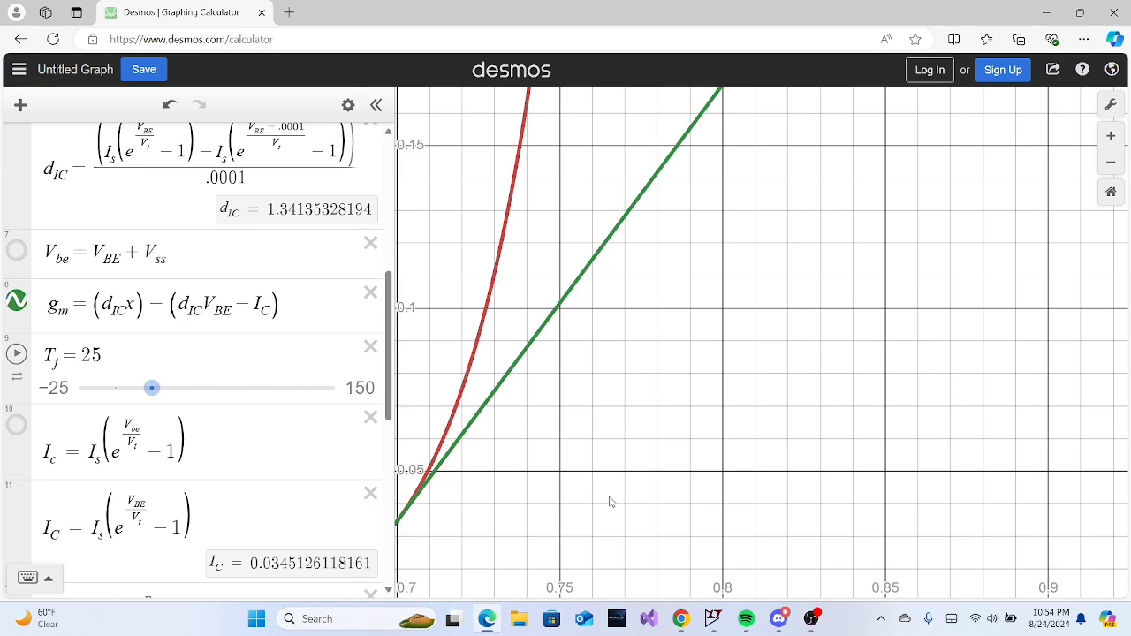
drag(611, 501, 866, 413)
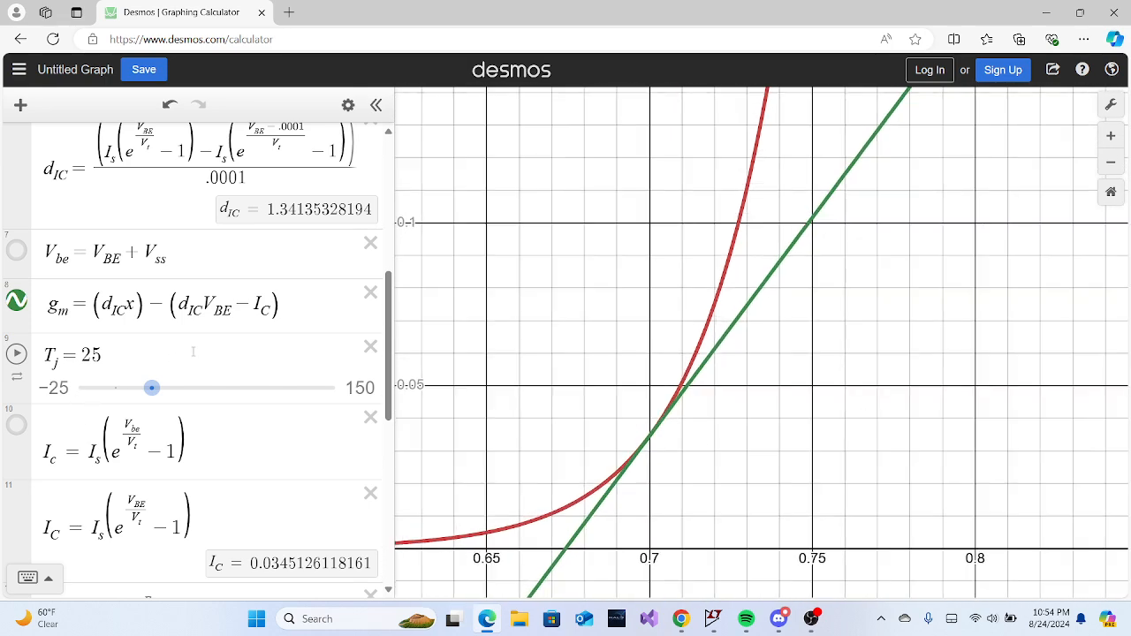
Adjust the base-emitter voltage V_BE to 0.69.
drag(389, 335, 370, 431)
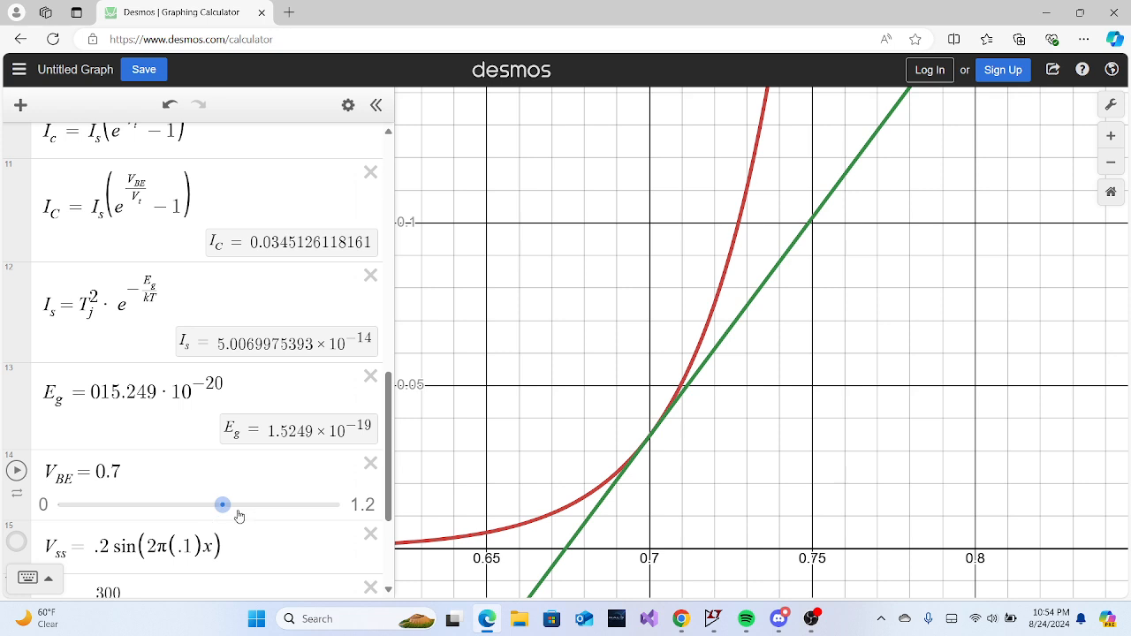
drag(229, 513, 226, 512)
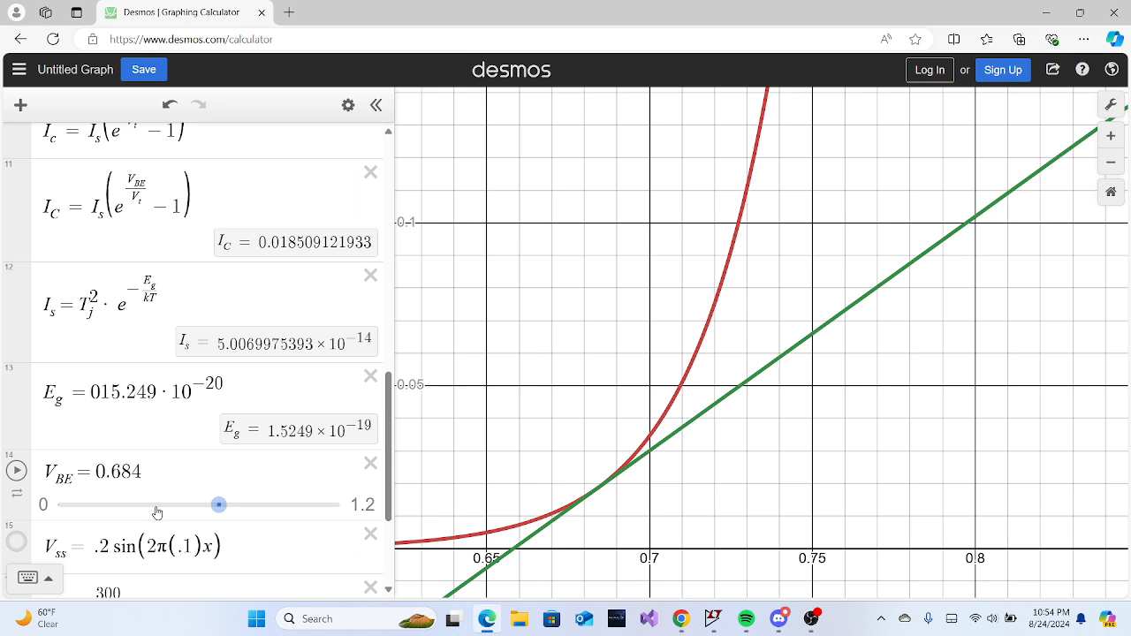
drag(217, 505, 218, 505)
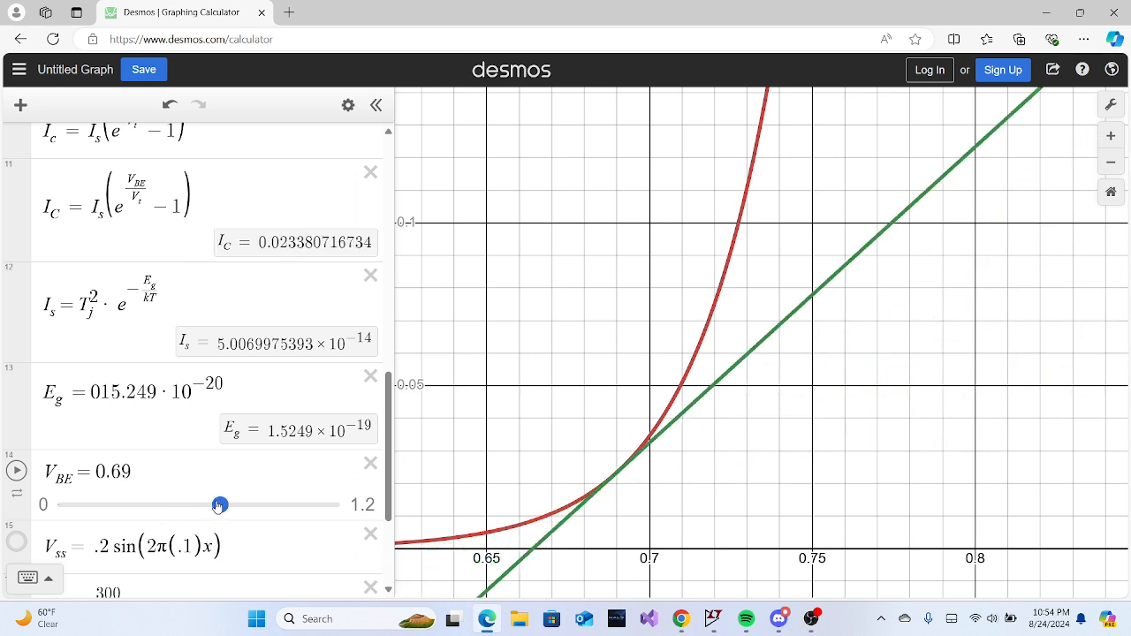
Examine the g_m equation, the I_C and V_BE definitions it uses, and the T_j temperature slider alongside the plotted curves.
drag(392, 406, 392, 298)
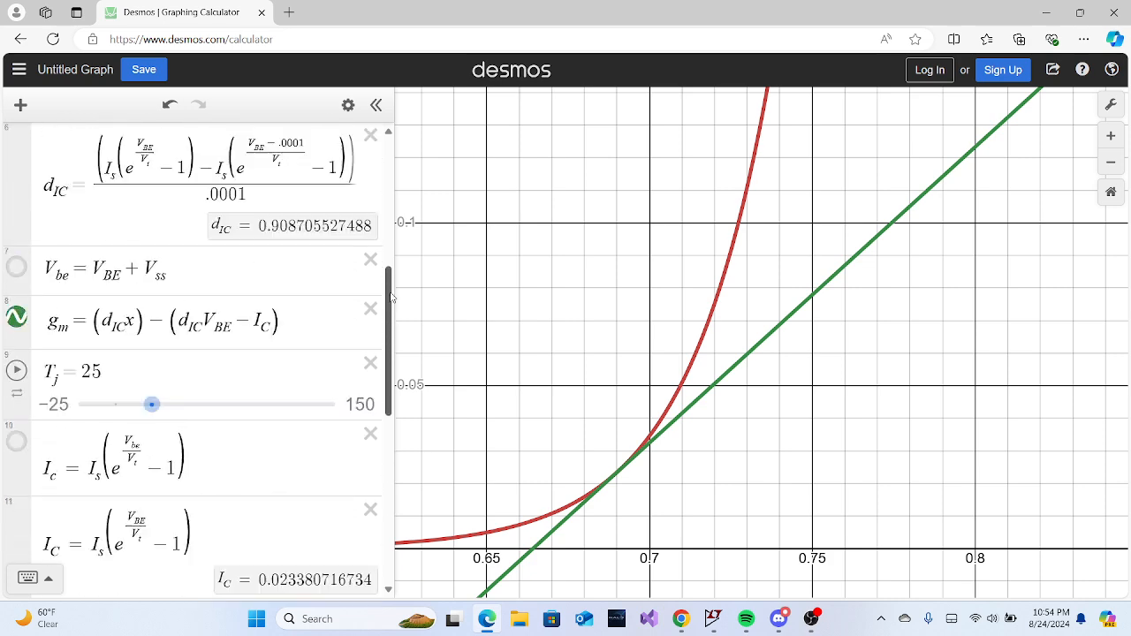
drag(92, 339, 239, 342)
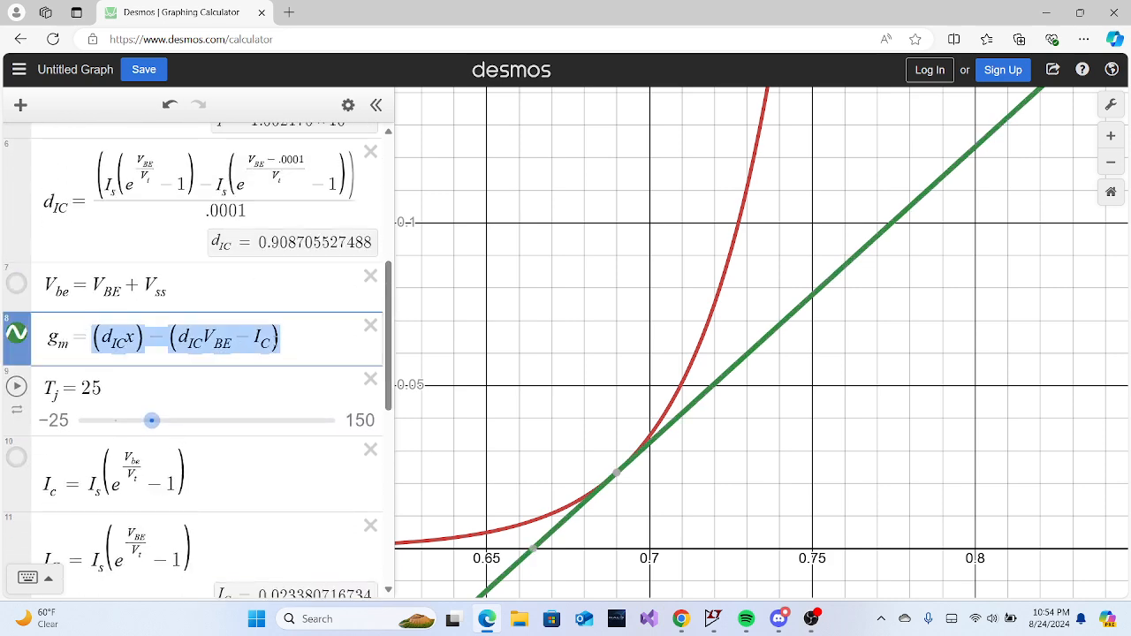
click(284, 338)
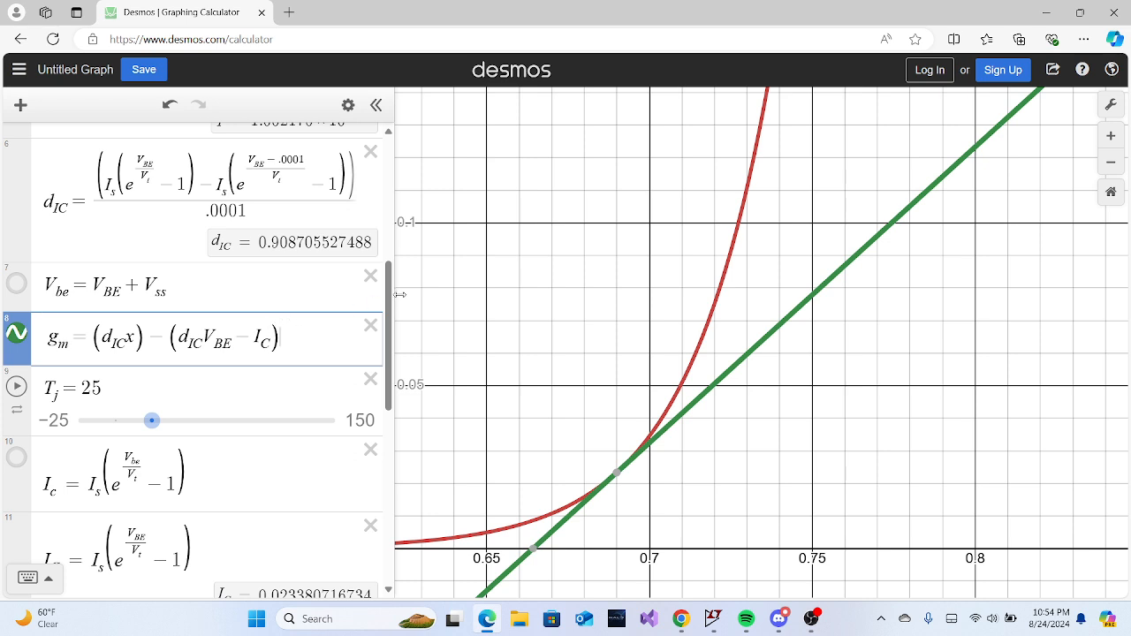
drag(390, 298, 376, 354)
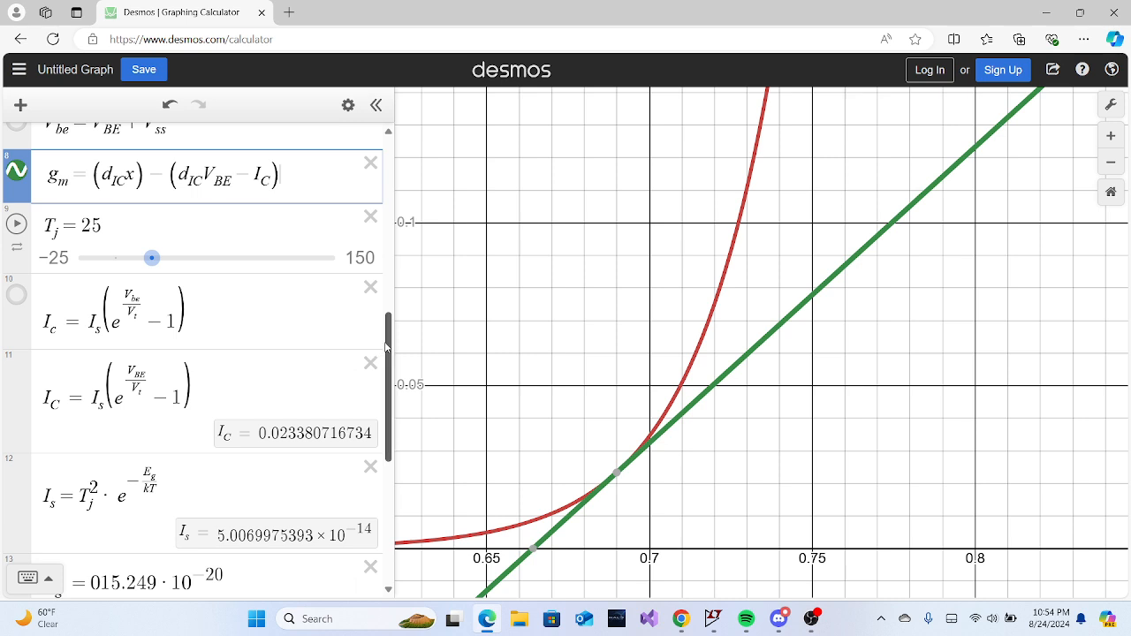
drag(388, 350, 385, 397)
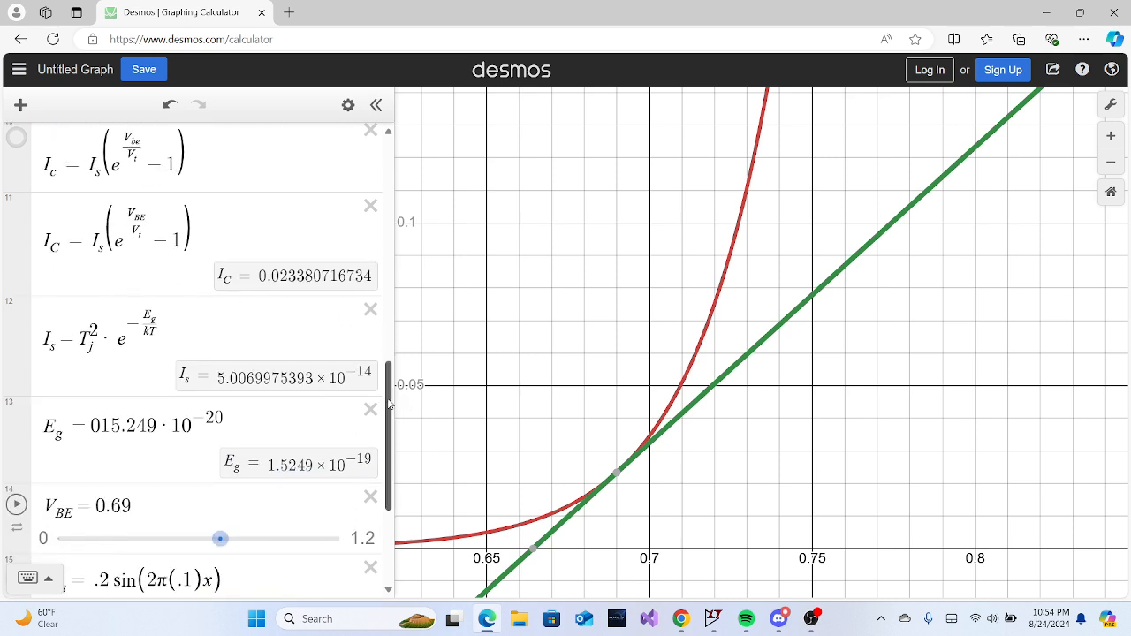
scroll(387, 403, up, 3)
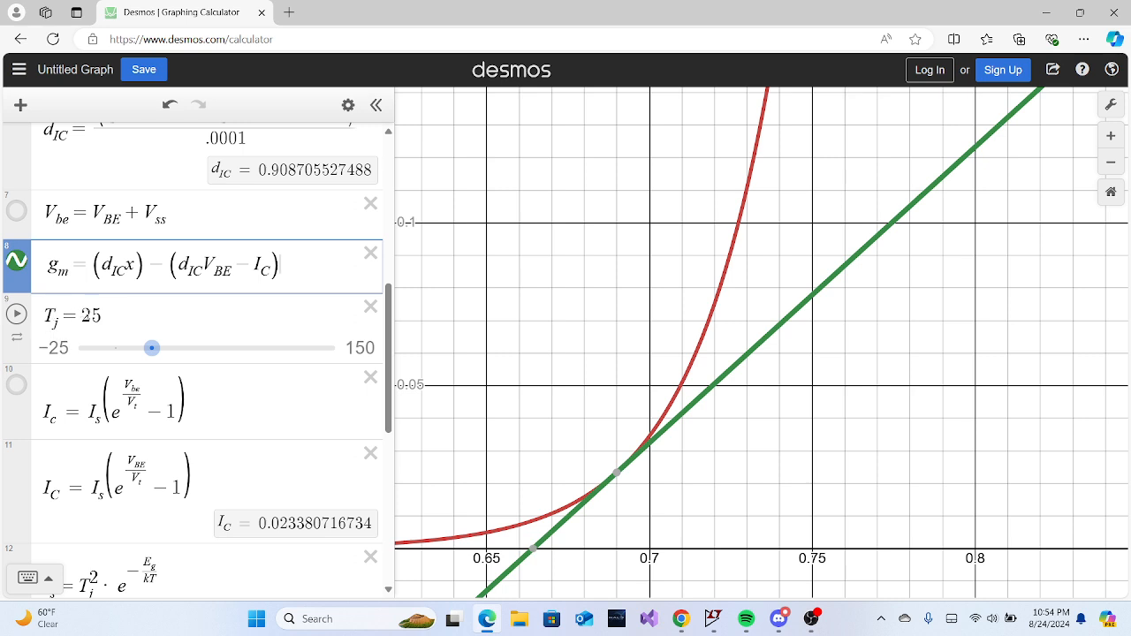
click(103, 314)
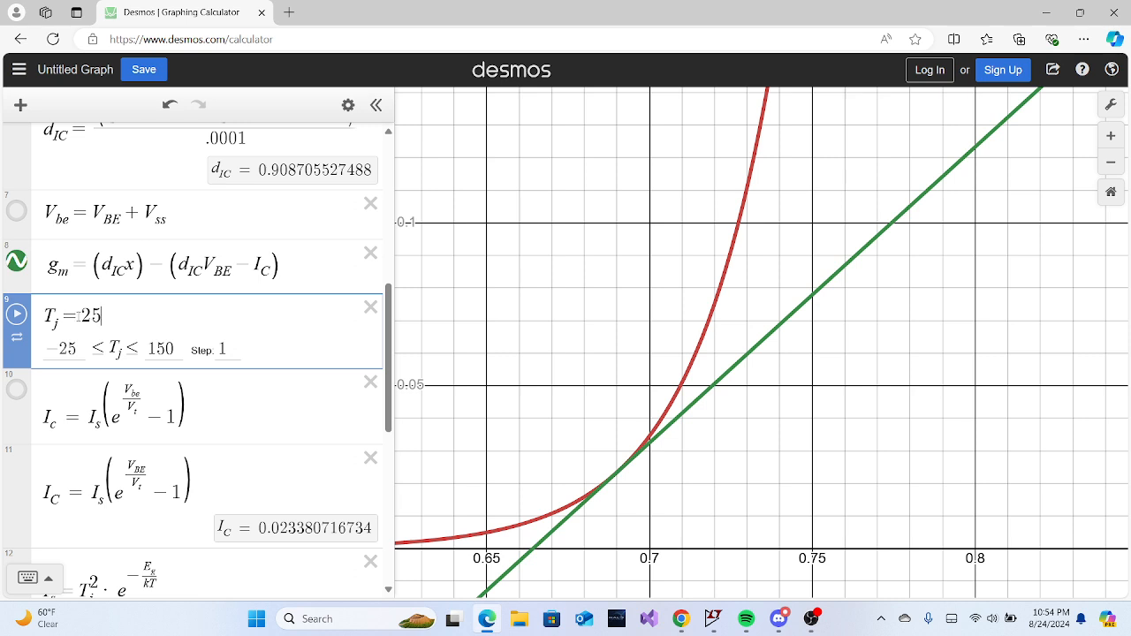
click(97, 266)
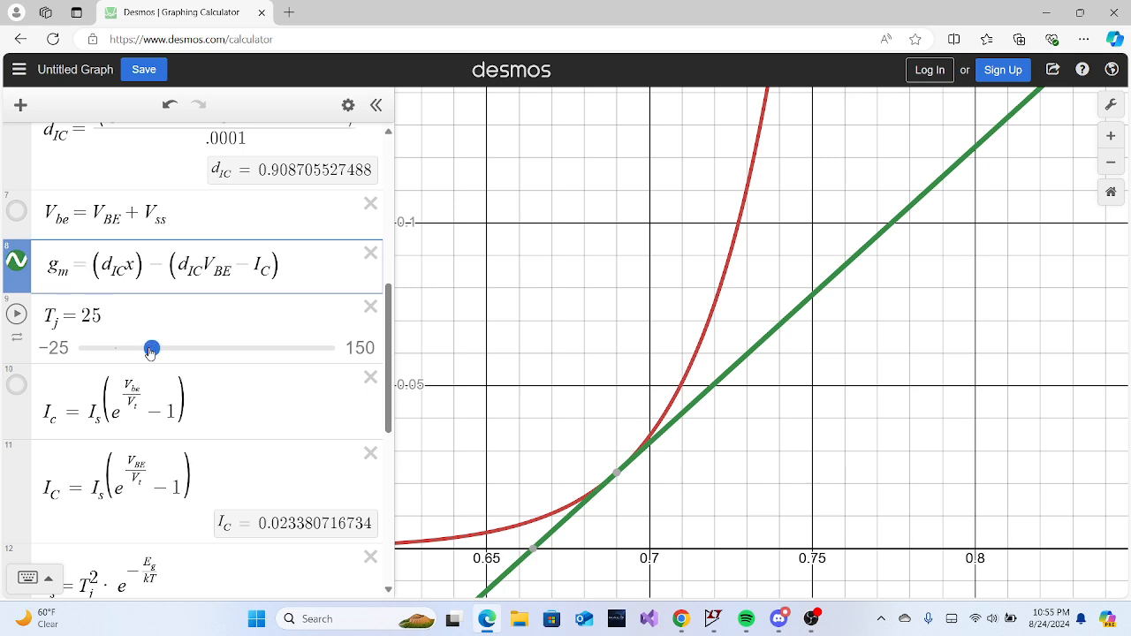
scroll(693, 296, down, 8)
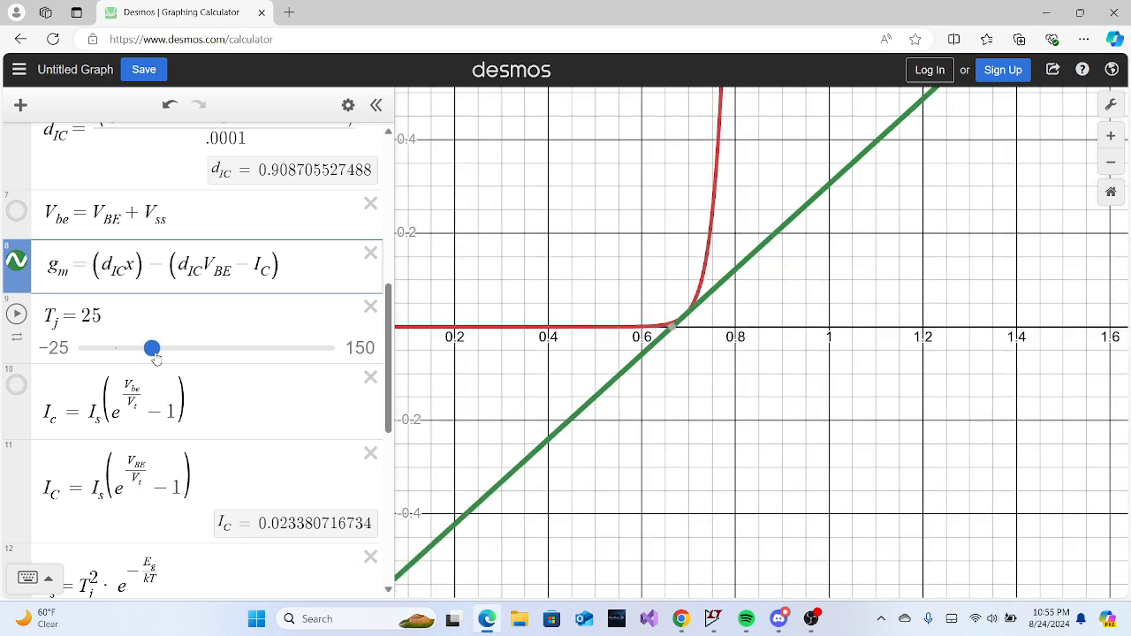
mouse_move(156, 356)
mouse_down()
mouse_move(143, 356)
mouse_move(230, 350)
mouse_move(157, 366)
mouse_up()
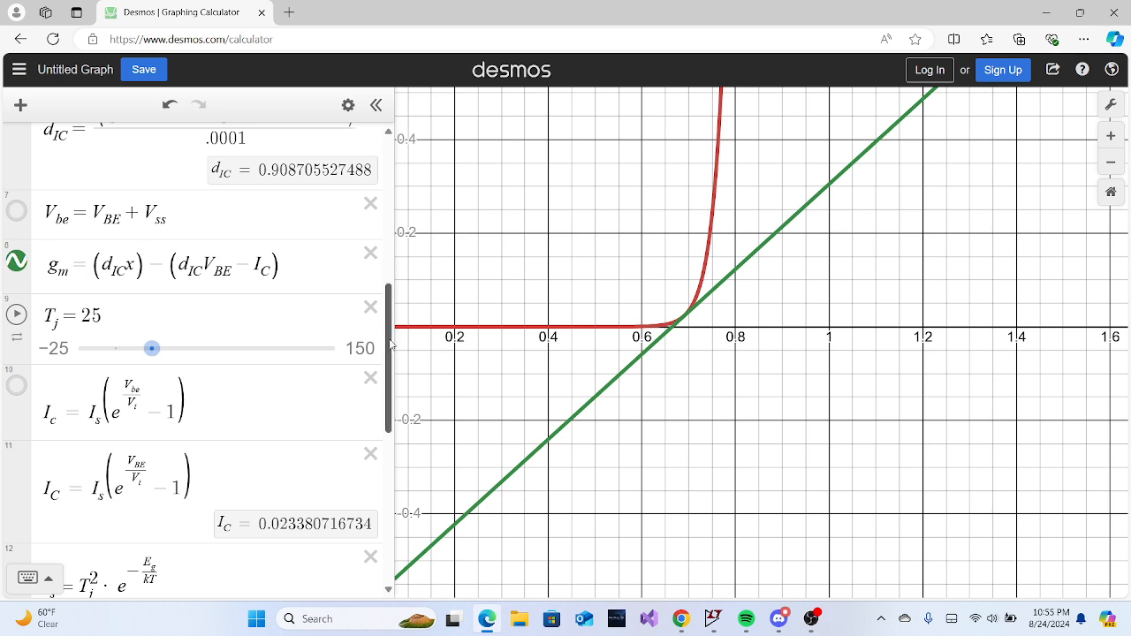
Review the I_c definition based on V_be, briefly plotting its curve and hiding it again.
scroll(392, 345, down, 2)
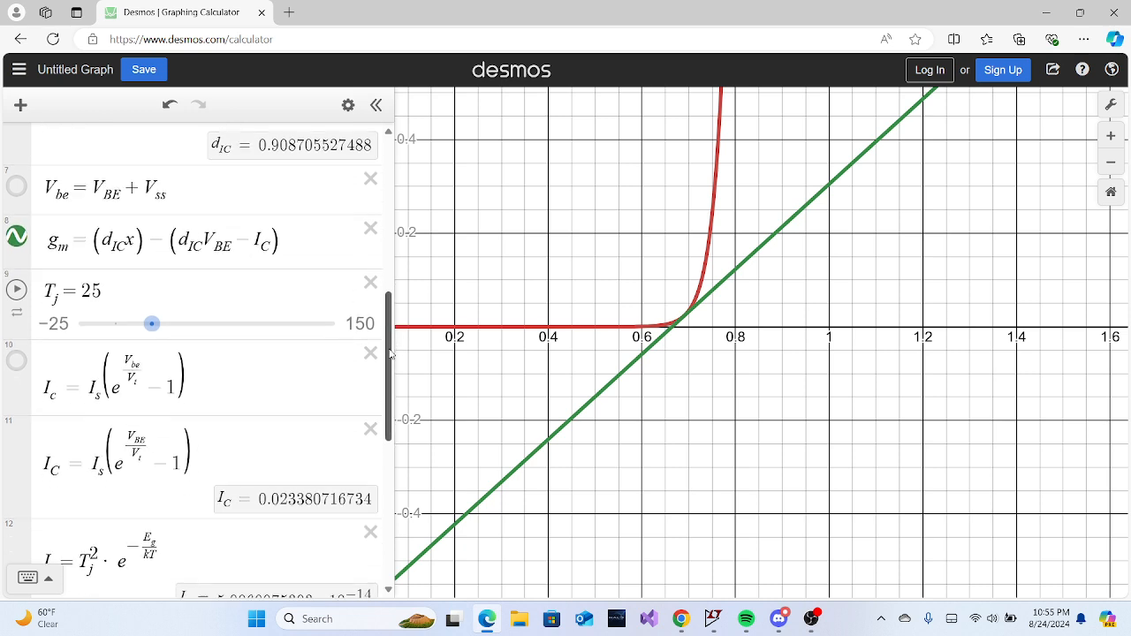
click(47, 354)
drag(46, 352, 63, 357)
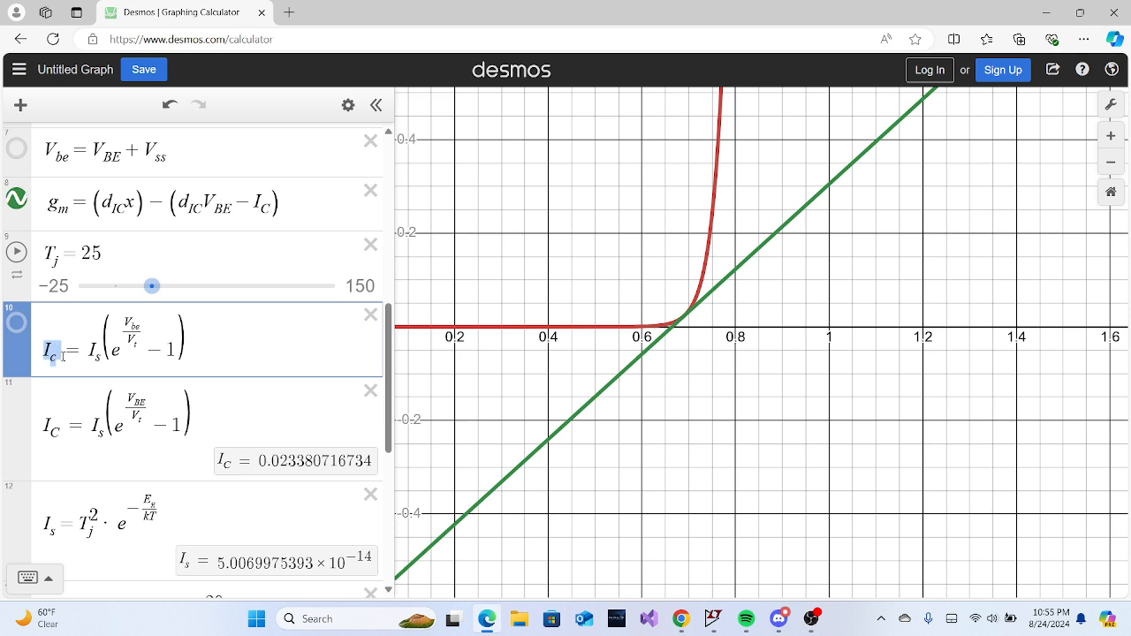
click(17, 324)
click(17, 325)
Plot the V_be curve and frame the graph to show several periods of its sine wave.
drag(383, 346, 380, 392)
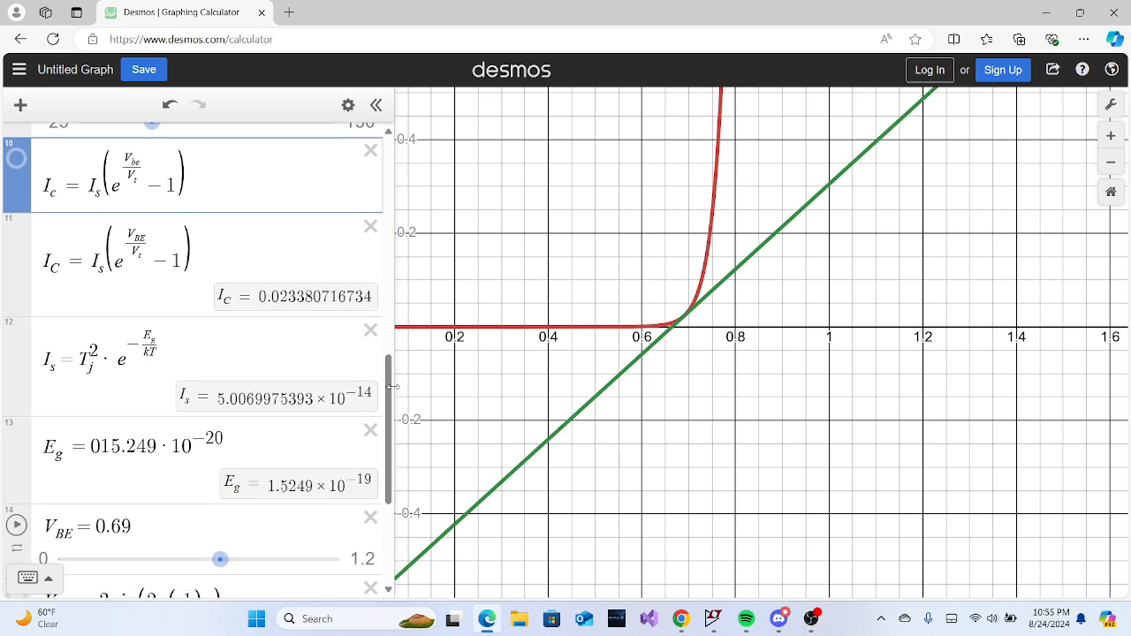
scroll(390, 397, down, 2)
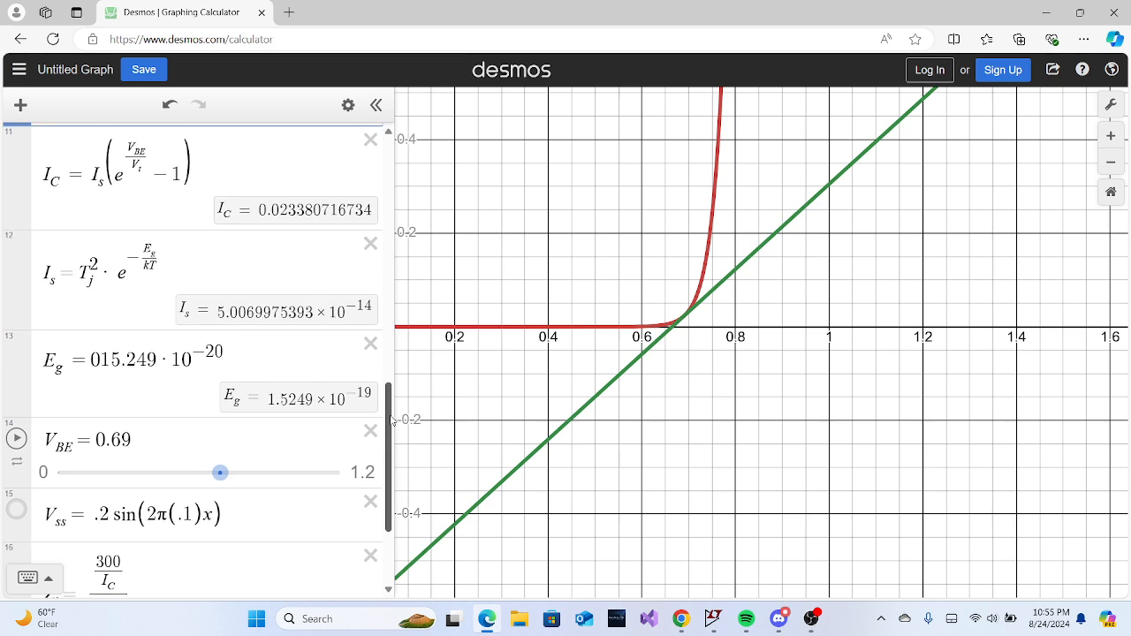
drag(390, 421, 423, 277)
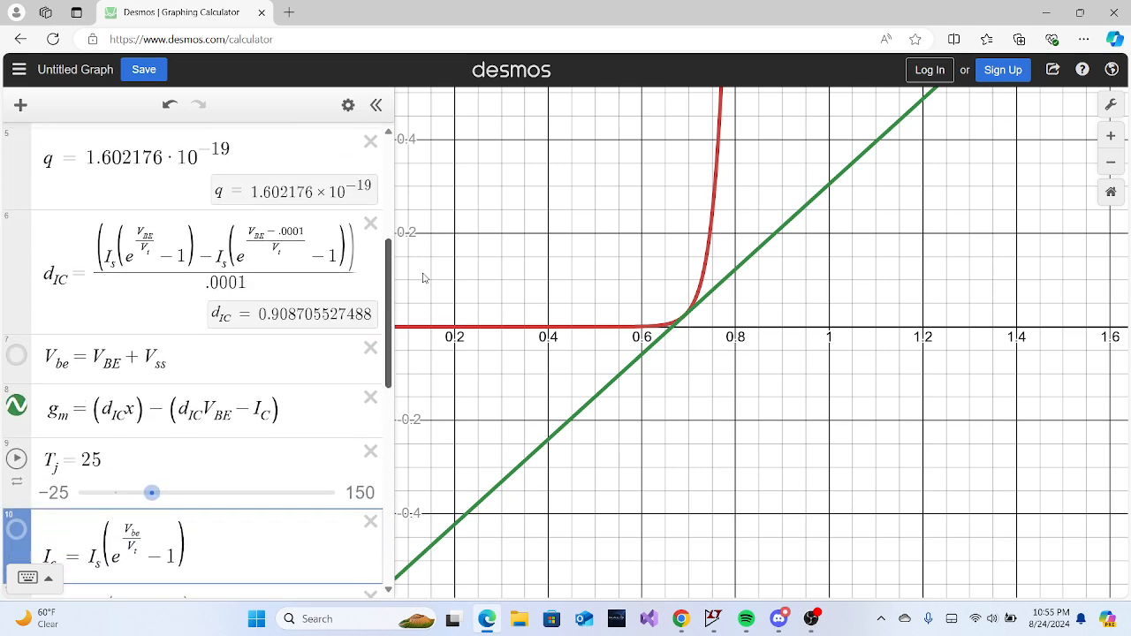
click(16, 347)
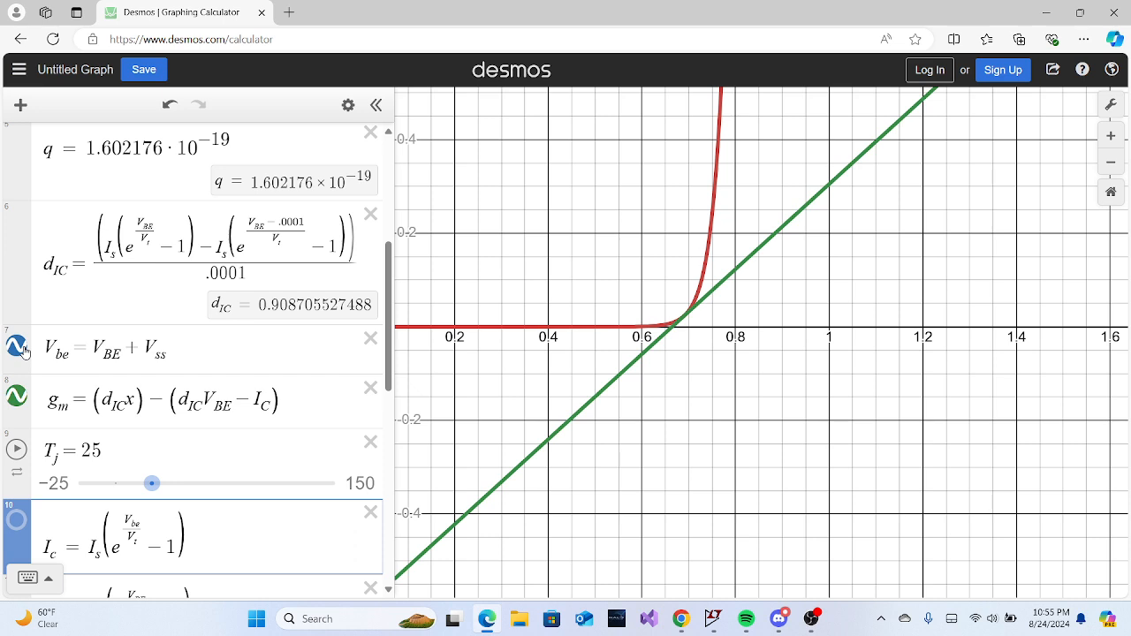
click(16, 346)
click(384, 291)
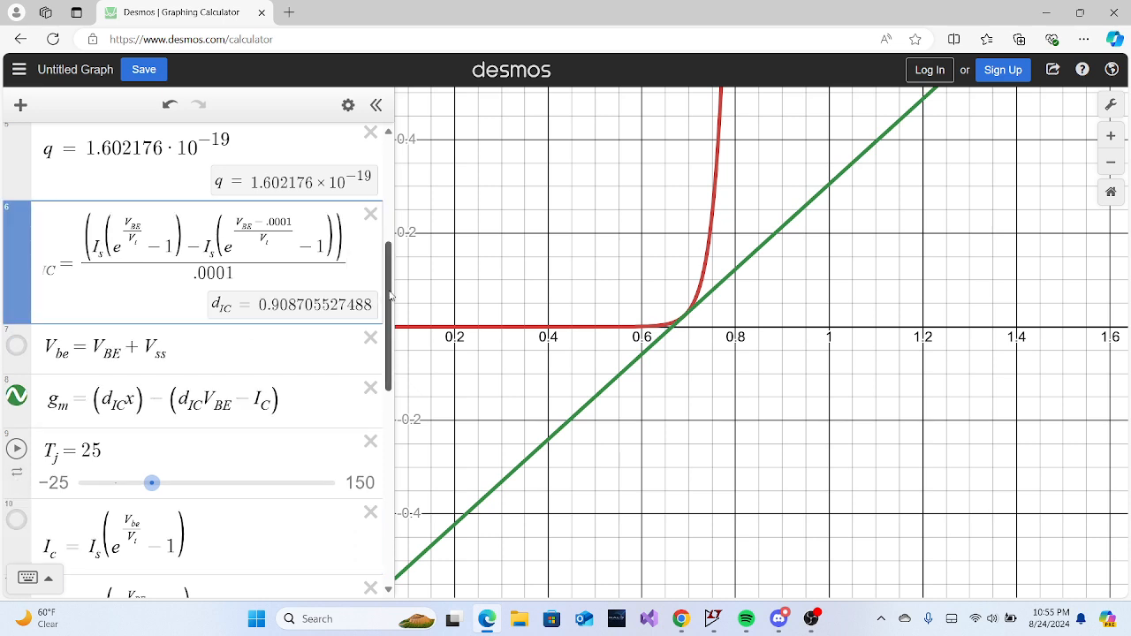
scroll(195, 296, down, 2)
click(17, 289)
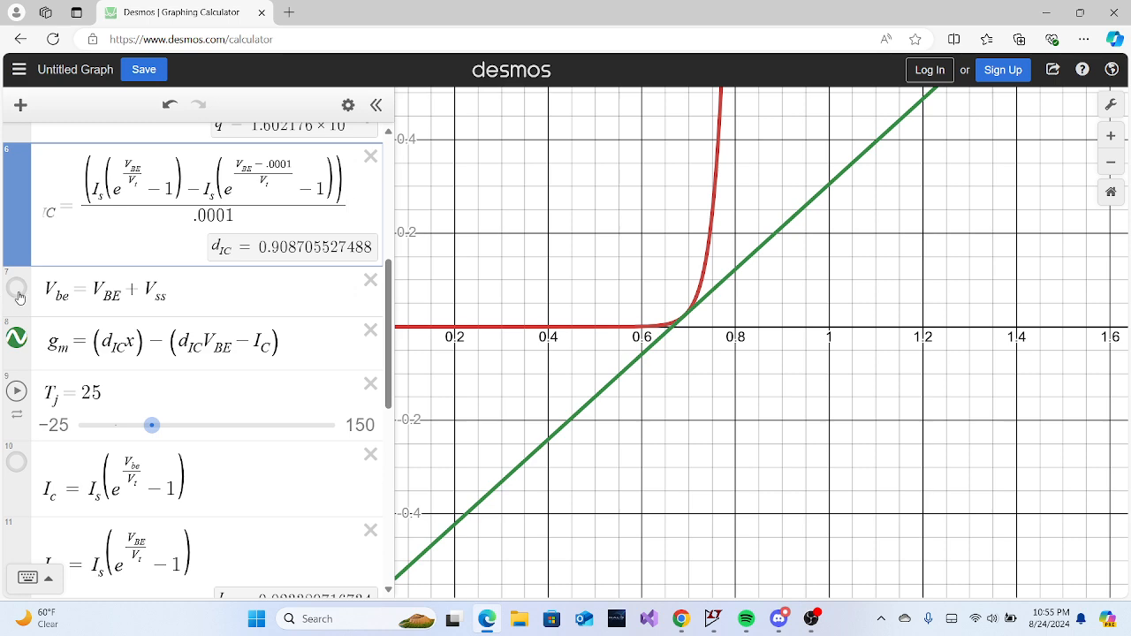
scroll(665, 274, down, 5)
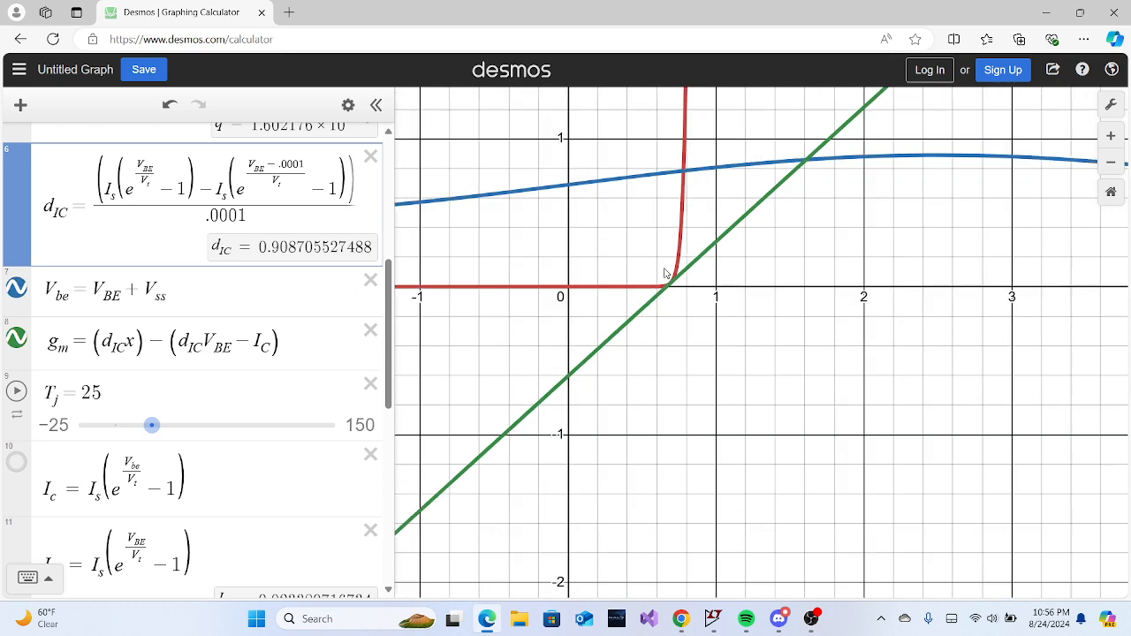
scroll(666, 274, down, 5)
scroll(666, 274, up, 1)
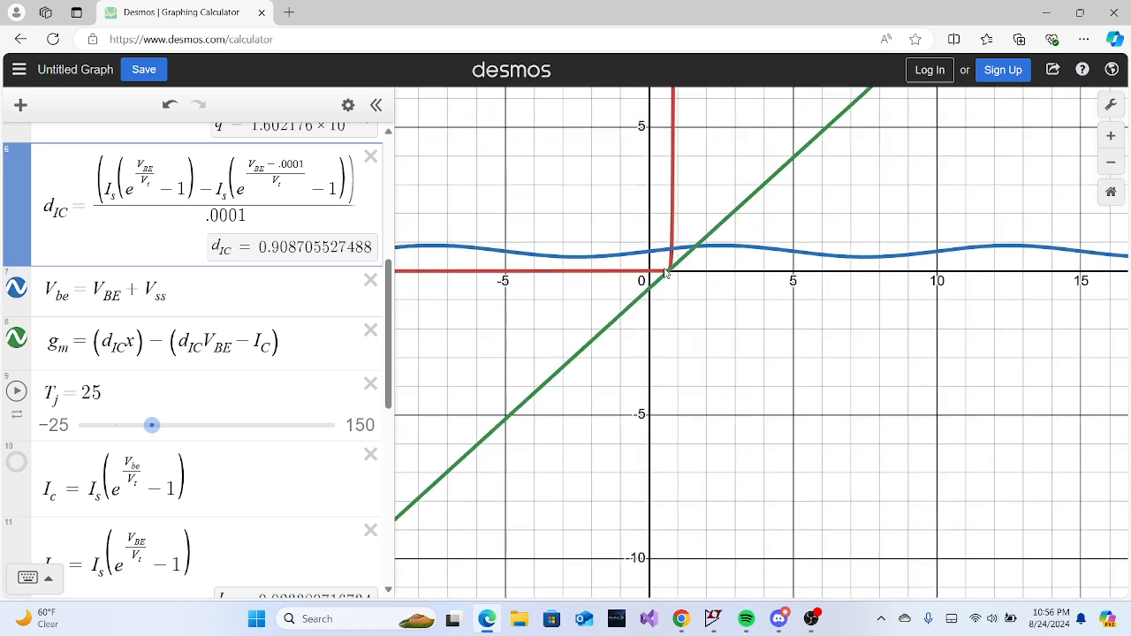
drag(746, 267, 688, 334)
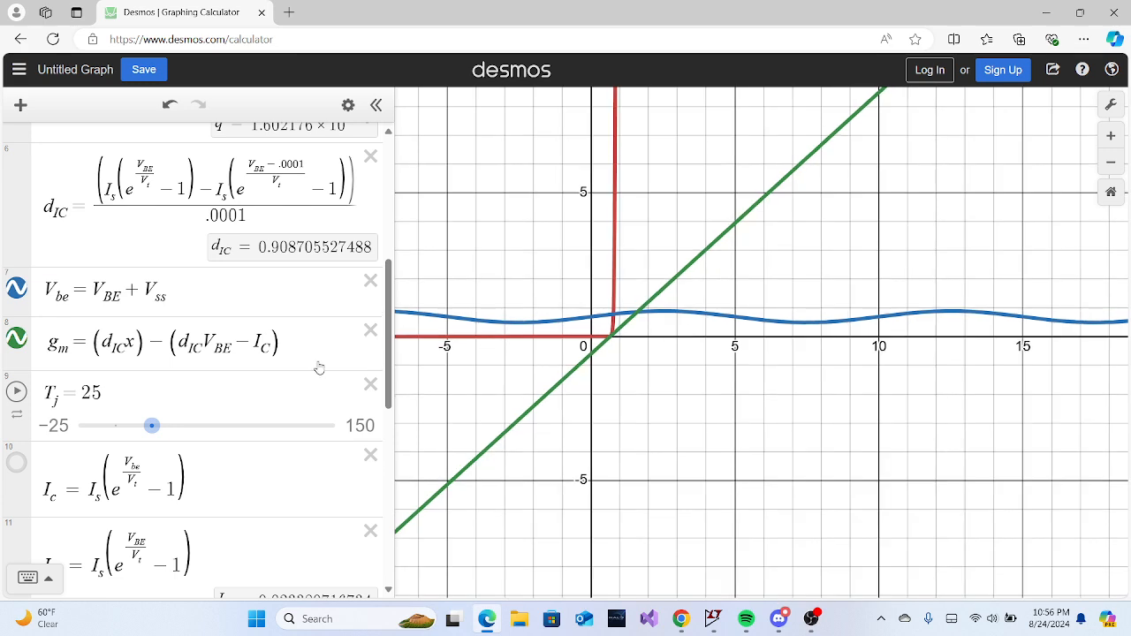
Try V_ss sine amplitudes of .3 and .5, and set the amplitude to .9.
drag(386, 287, 386, 428)
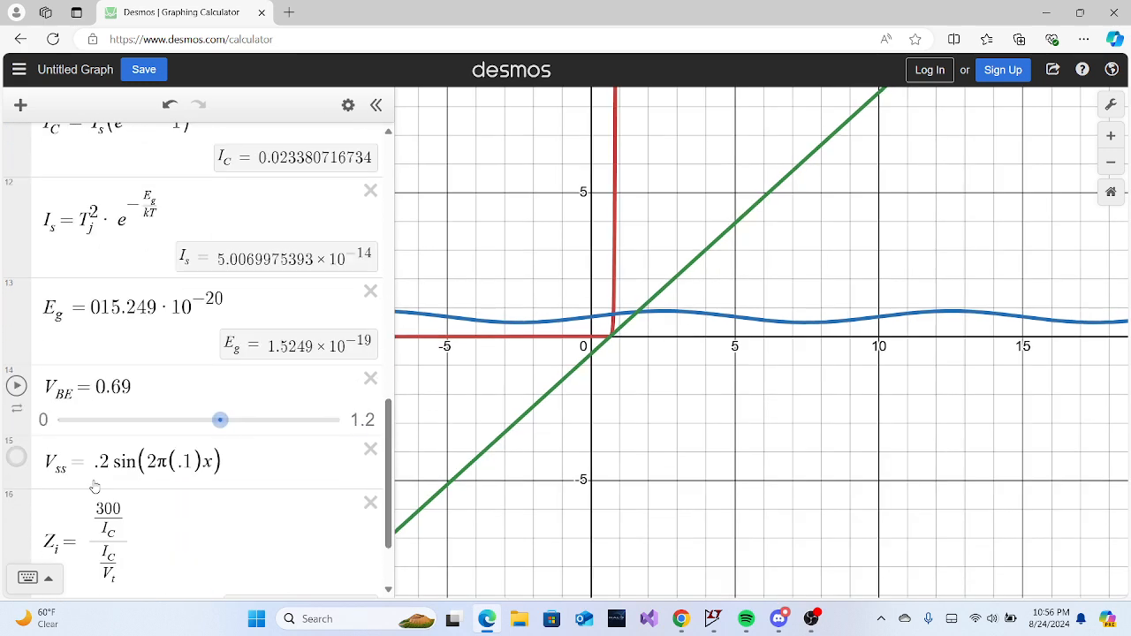
click(110, 460)
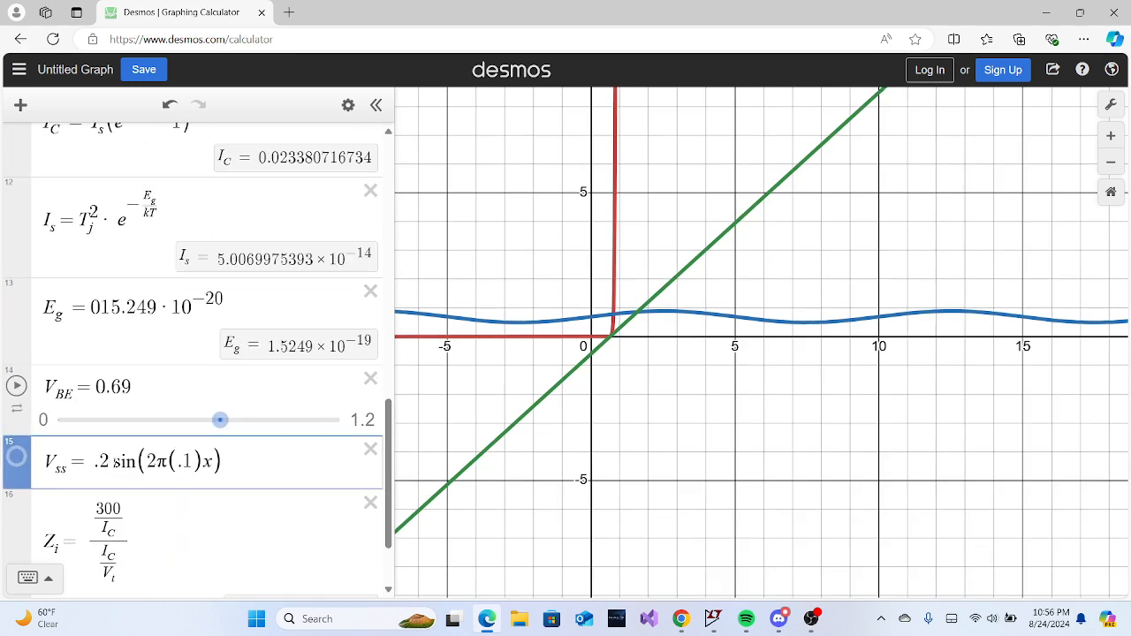
key(BackSpace)
text(3)
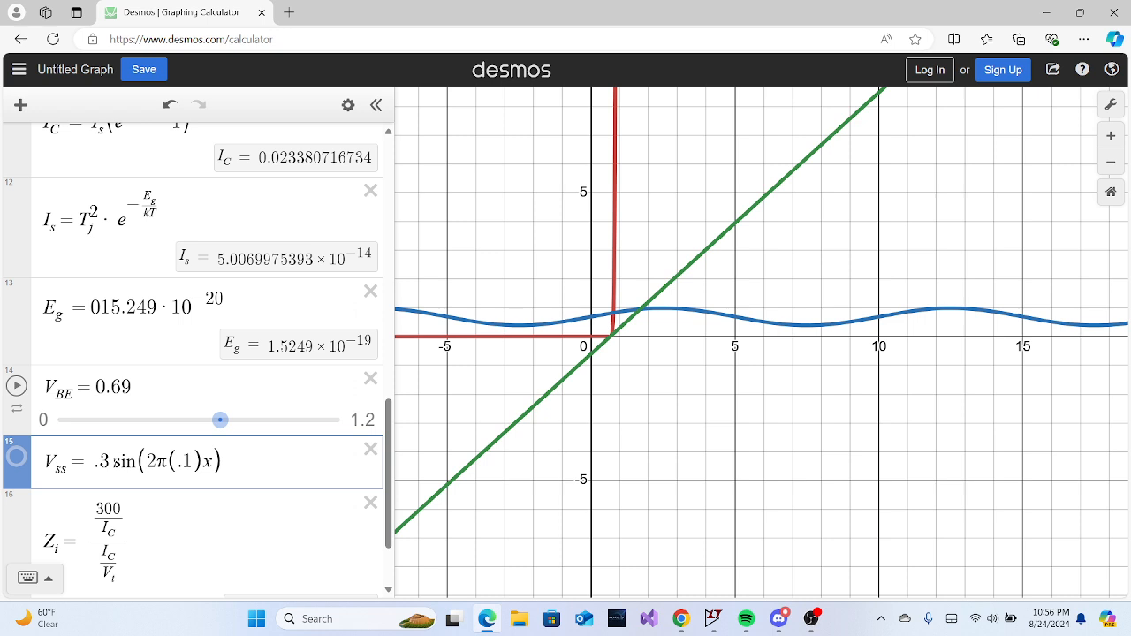
key(BackSpace)
text(5)
key(BackSpace)
text(9)
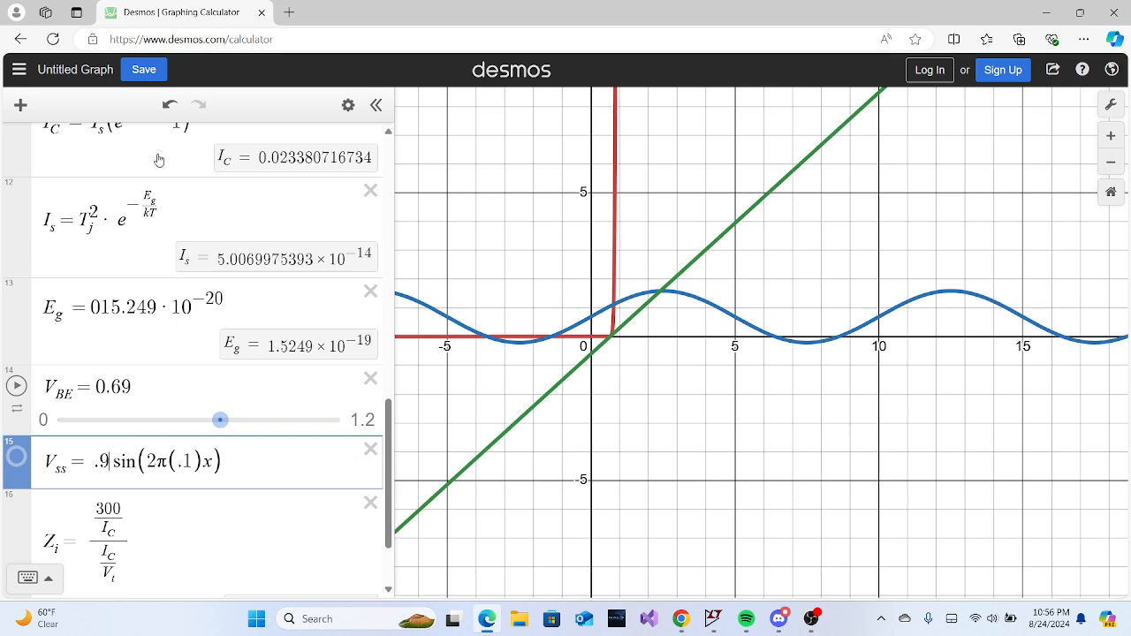
scroll(656, 306, up, 5)
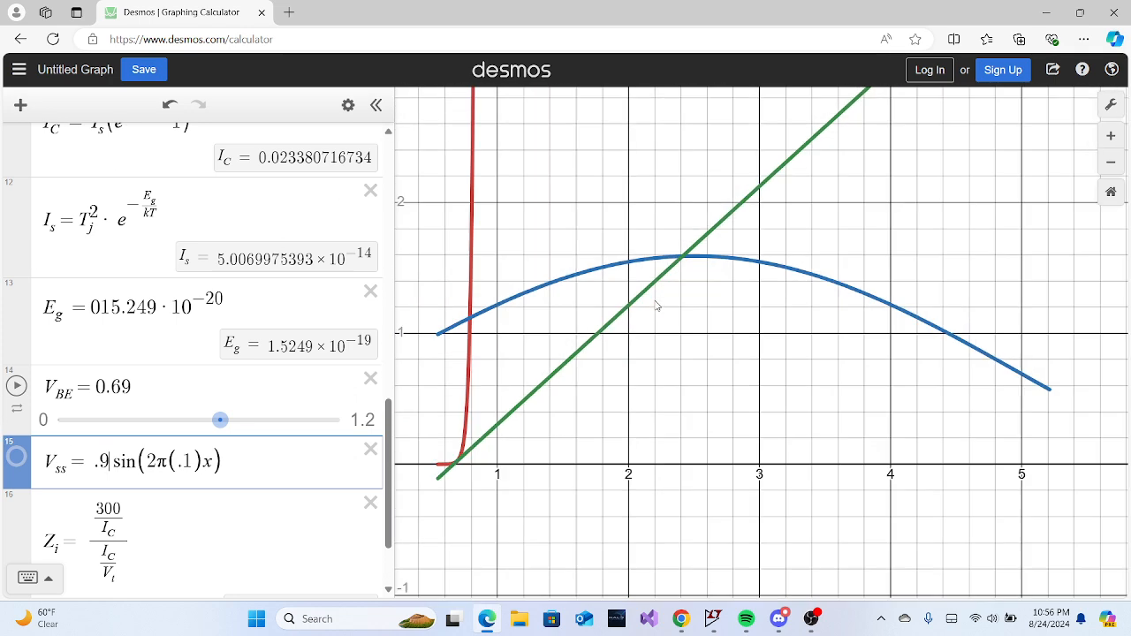
Hide the V_be curve, leaving the exponential curve and the g_m tangent line plotted.
scroll(654, 308, down, 6)
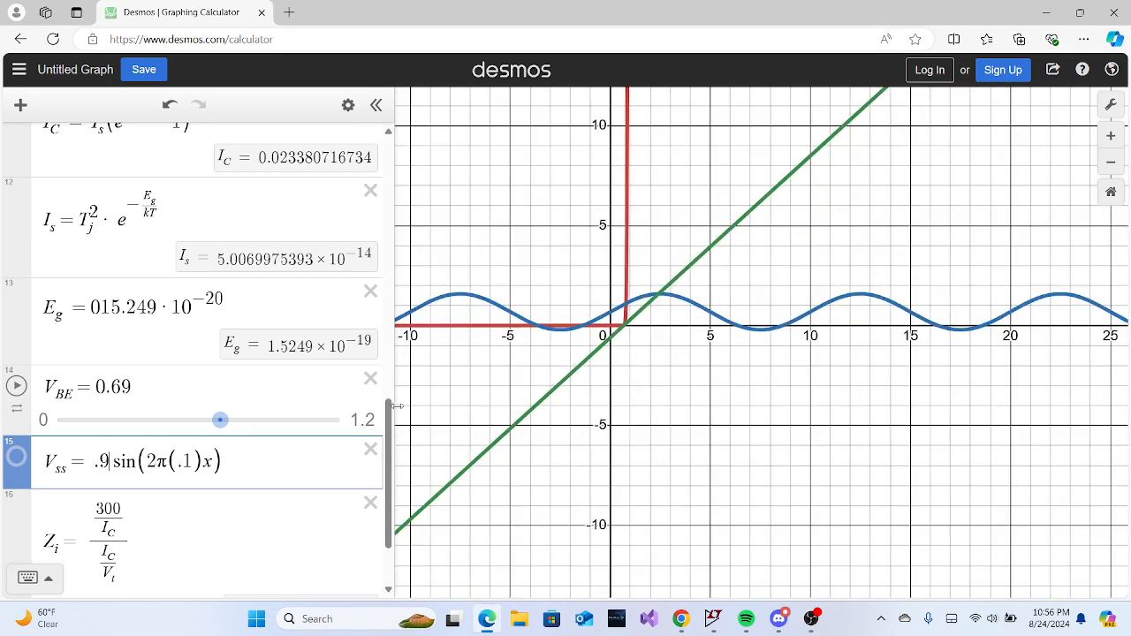
drag(389, 420, 411, 397)
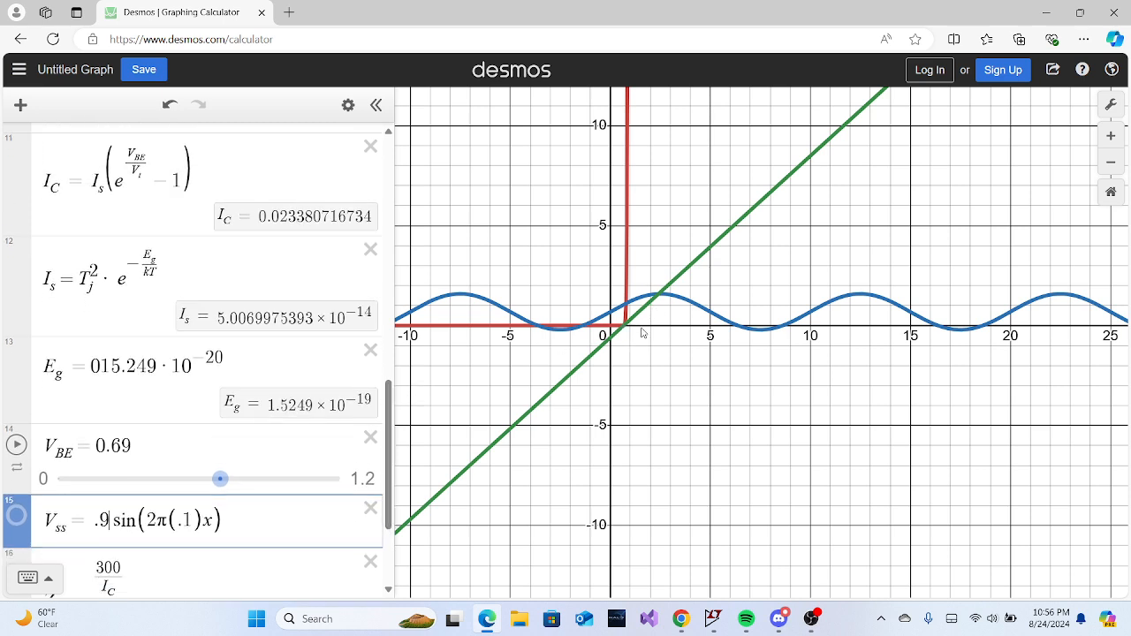
drag(385, 405, 425, 258)
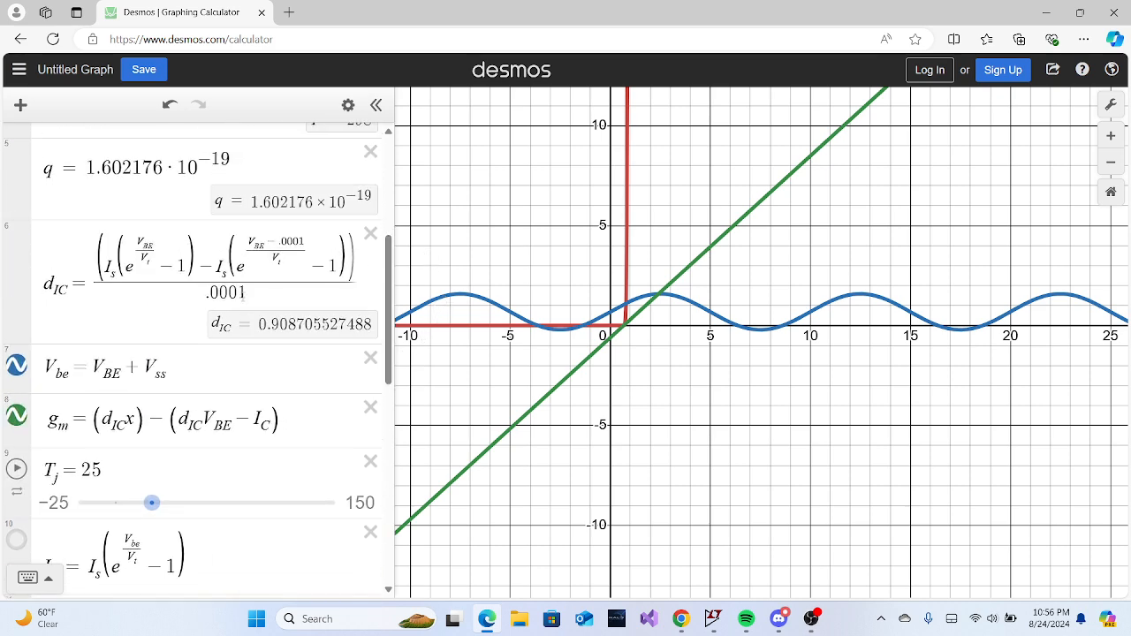
click(16, 366)
click(16, 366)
click(17, 366)
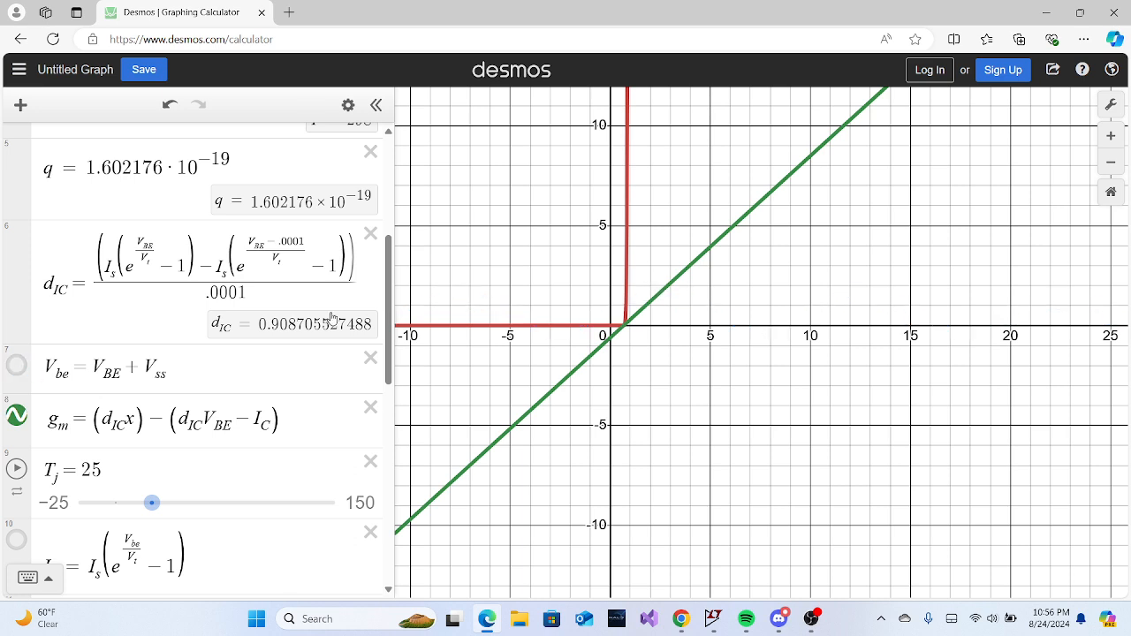
Plot the I_c curve based on V_be and frame the graph around its repeating pulses and the g_m line.
scroll(377, 485, down, 8)
scroll(378, 485, up, 1)
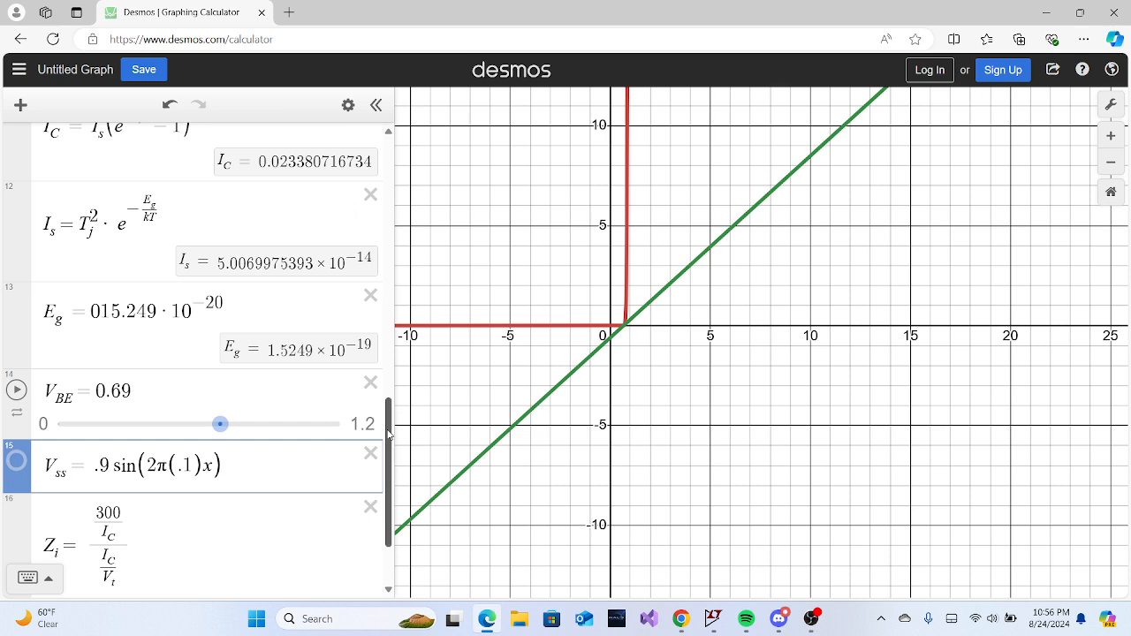
scroll(389, 437, up, 3)
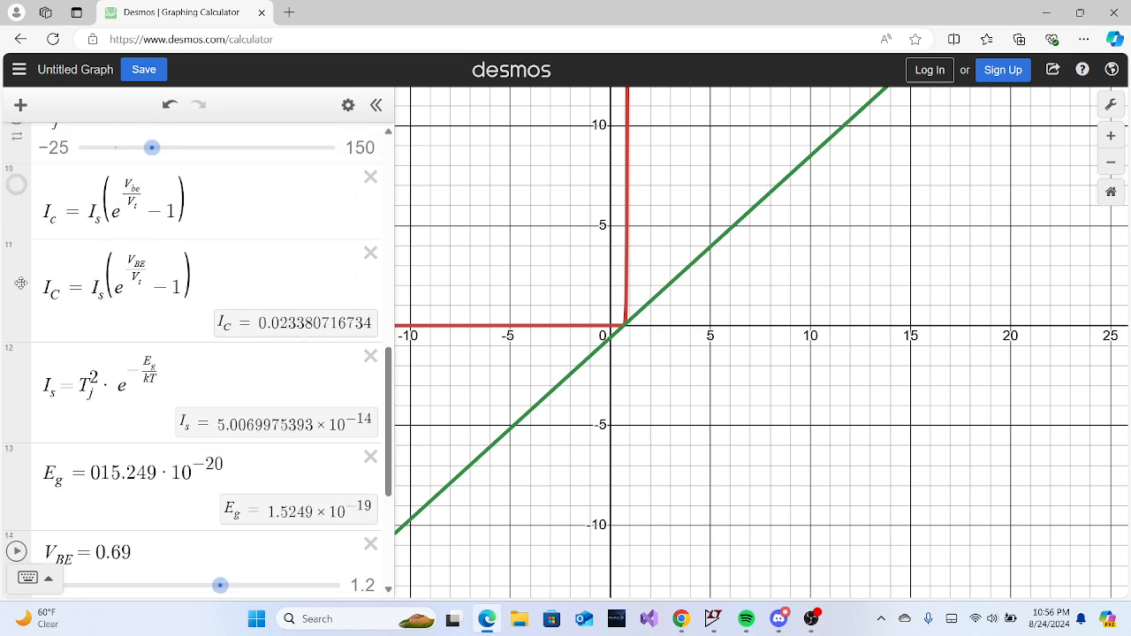
drag(13, 269, 25, 278)
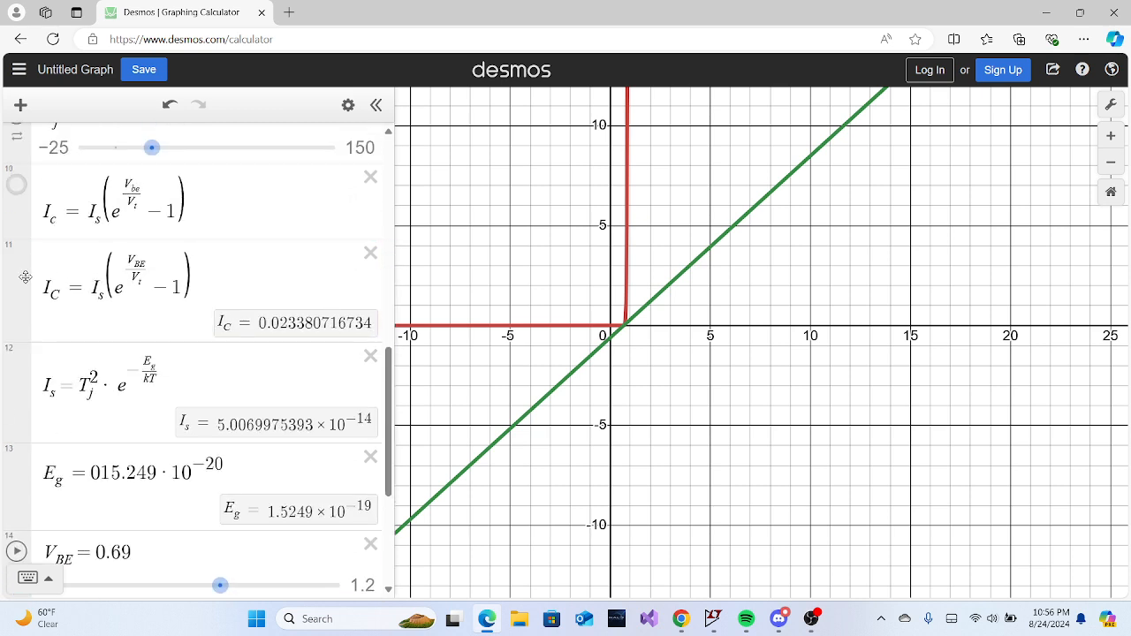
click(16, 184)
scroll(548, 242, down, 5)
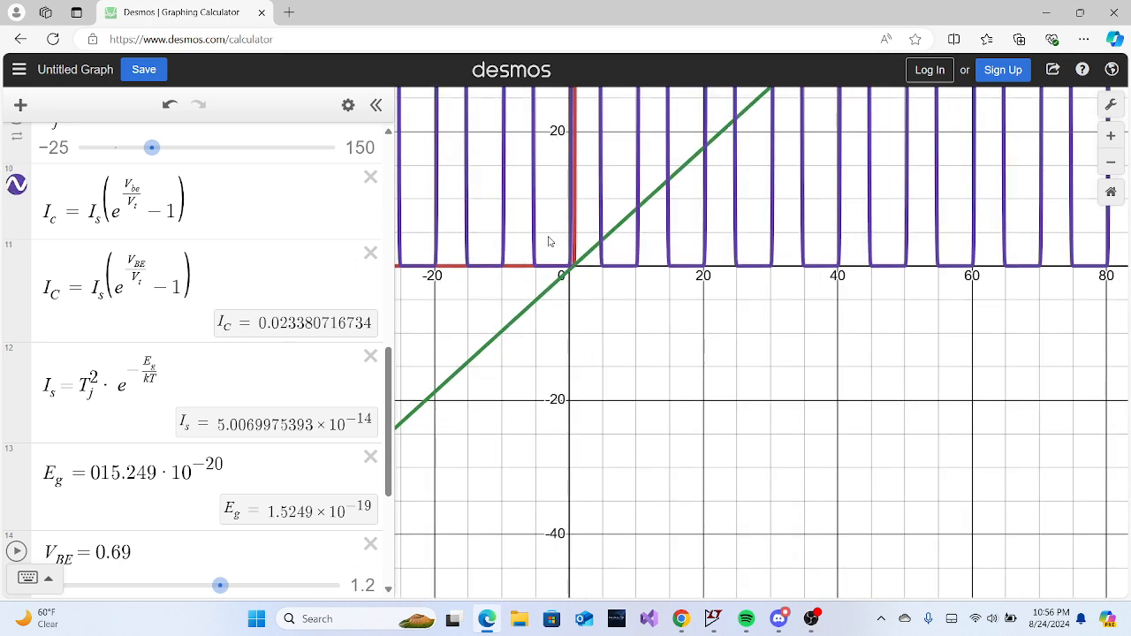
click(806, 216)
drag(716, 361, 730, 542)
scroll(812, 370, down, 5)
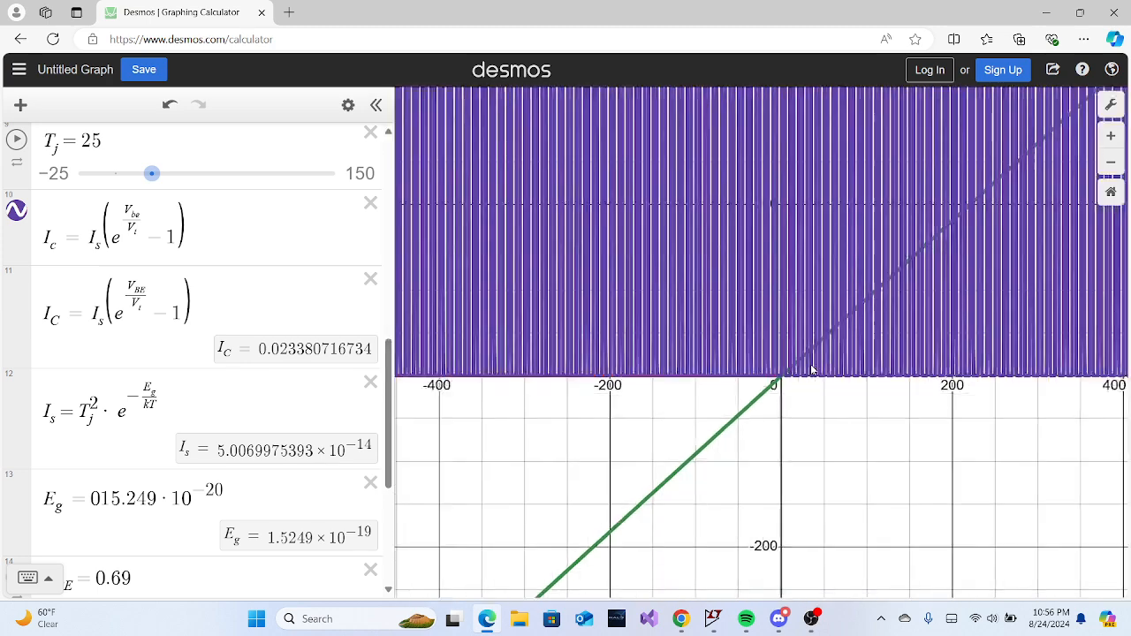
scroll(812, 371, up, 2)
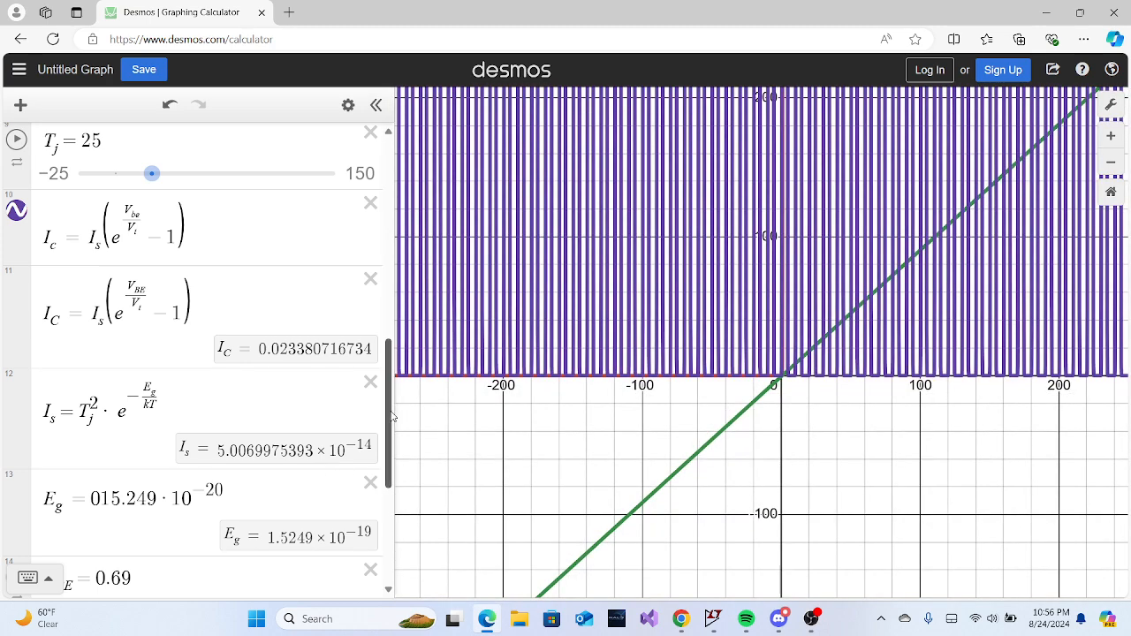
Set the V_ss sine amplitude to .09 and frame the I_c pulses near the origin.
drag(389, 412, 386, 487)
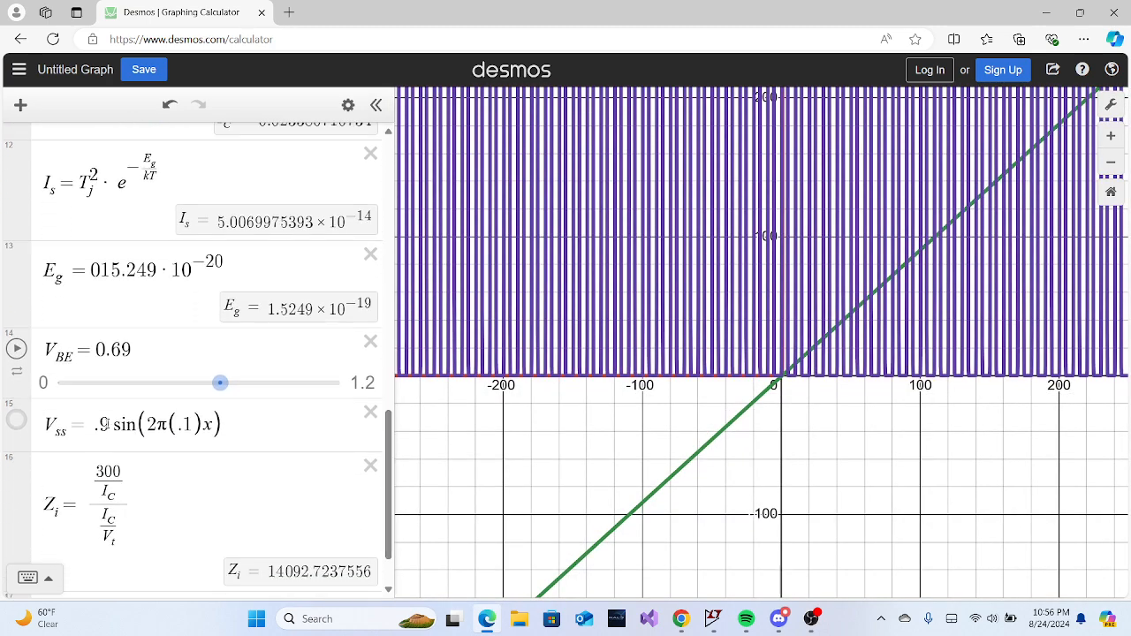
click(99, 424)
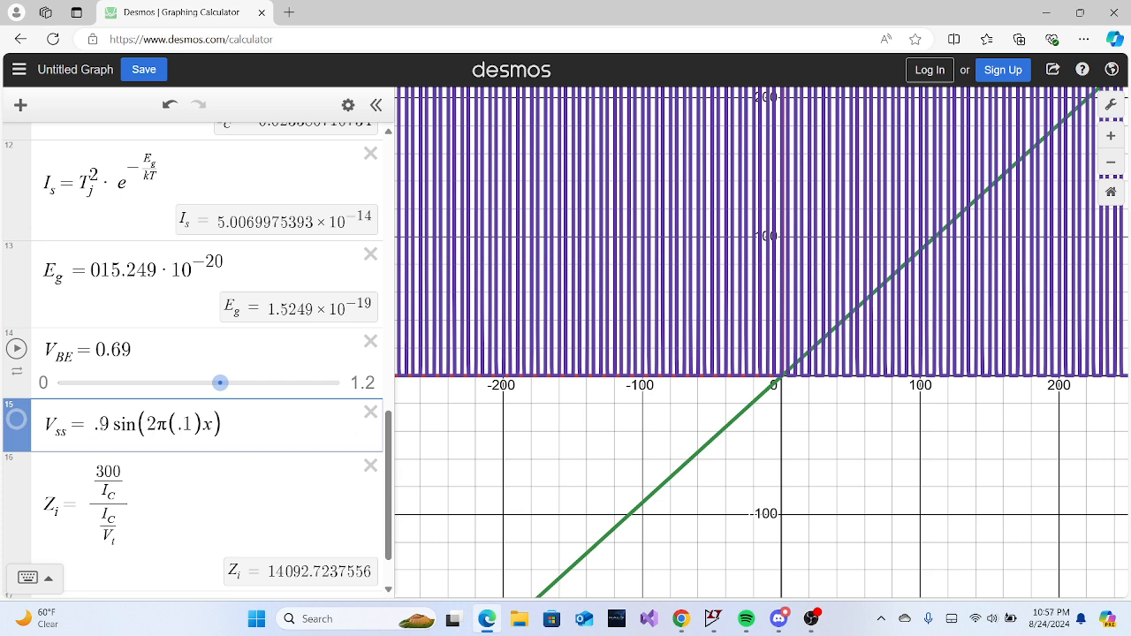
text(0)
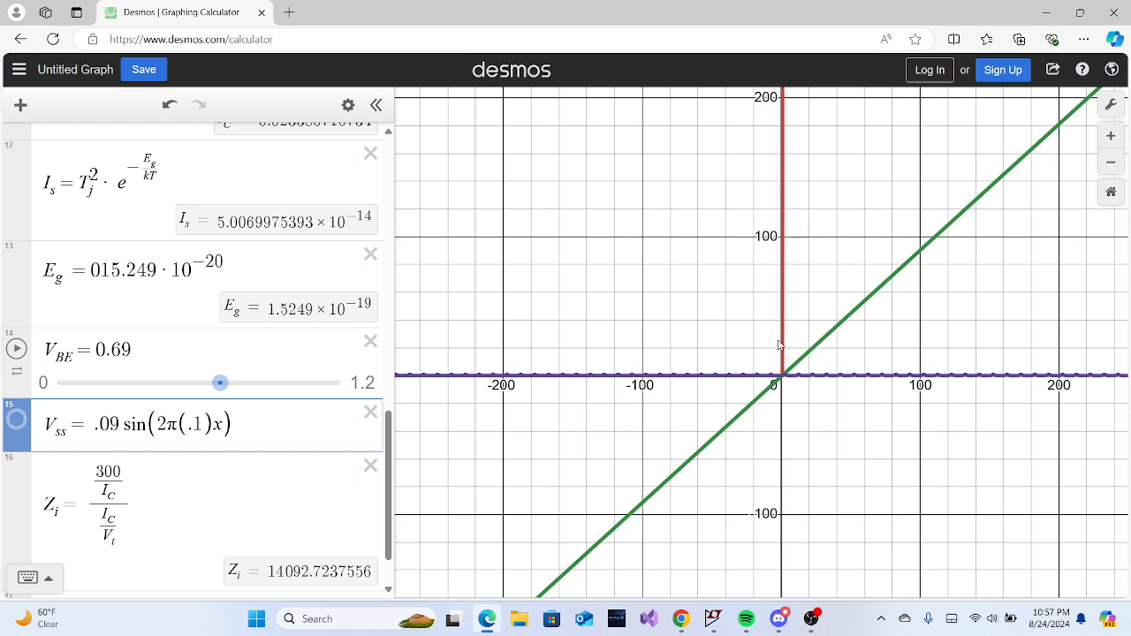
scroll(809, 357, up, 5)
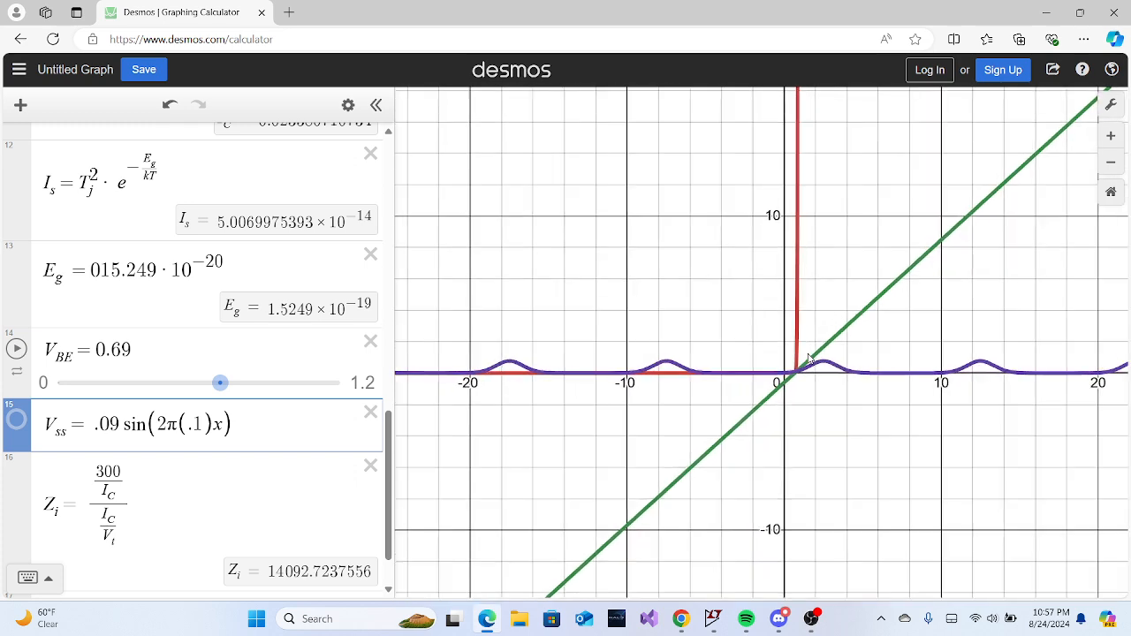
drag(942, 323, 880, 353)
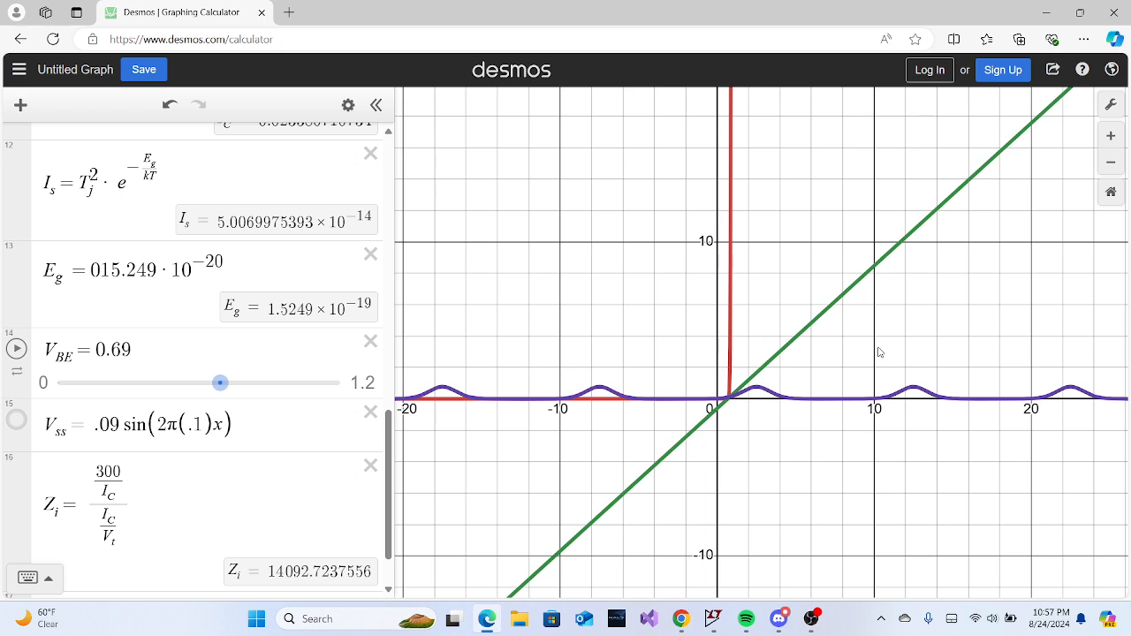
scroll(870, 352, up, 2)
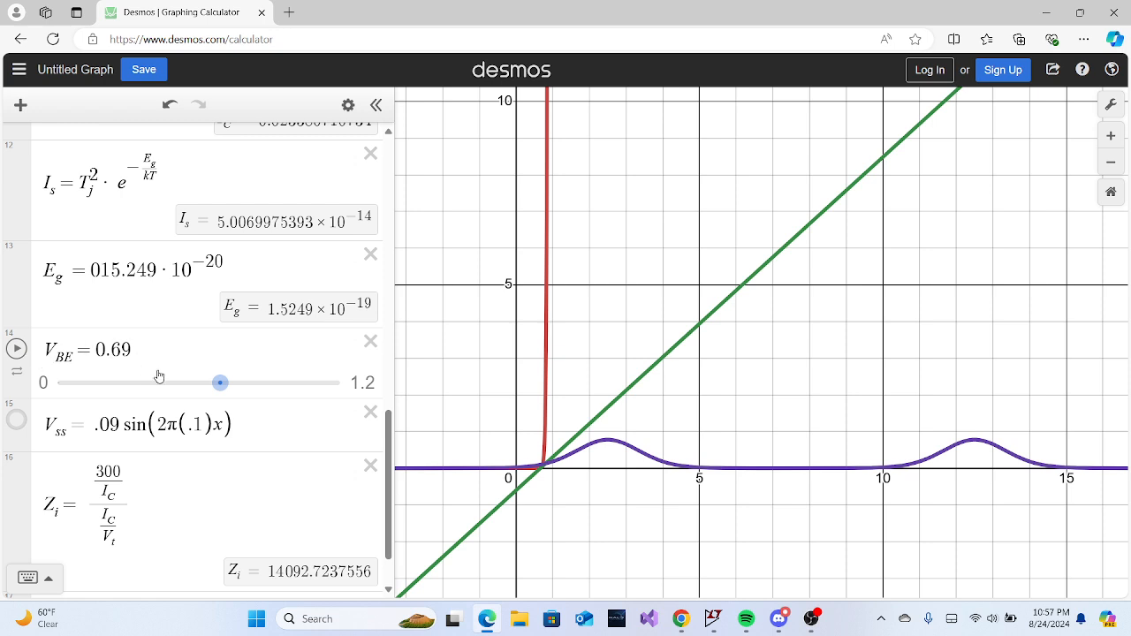
Try V_BE values of 0.76 and 0.78 to compare the I_c pulses, and set V_BE to 0.714.
drag(220, 383, 236, 383)
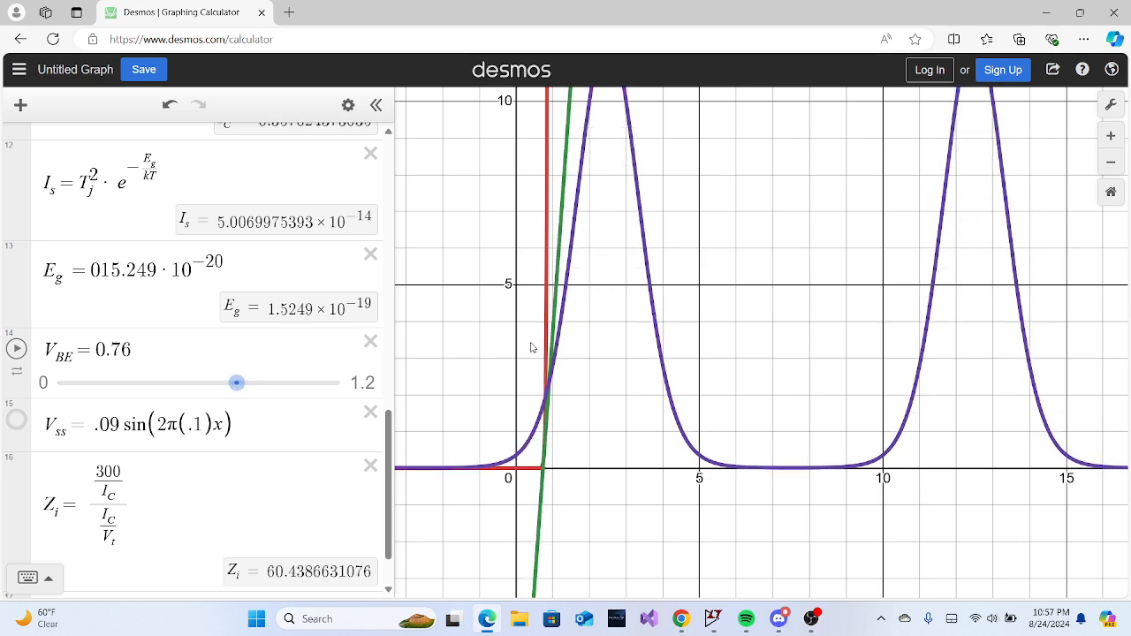
scroll(533, 342, down, 8)
mouse_move(236, 385)
mouse_down()
mouse_move(284, 381)
mouse_move(242, 395)
mouse_up()
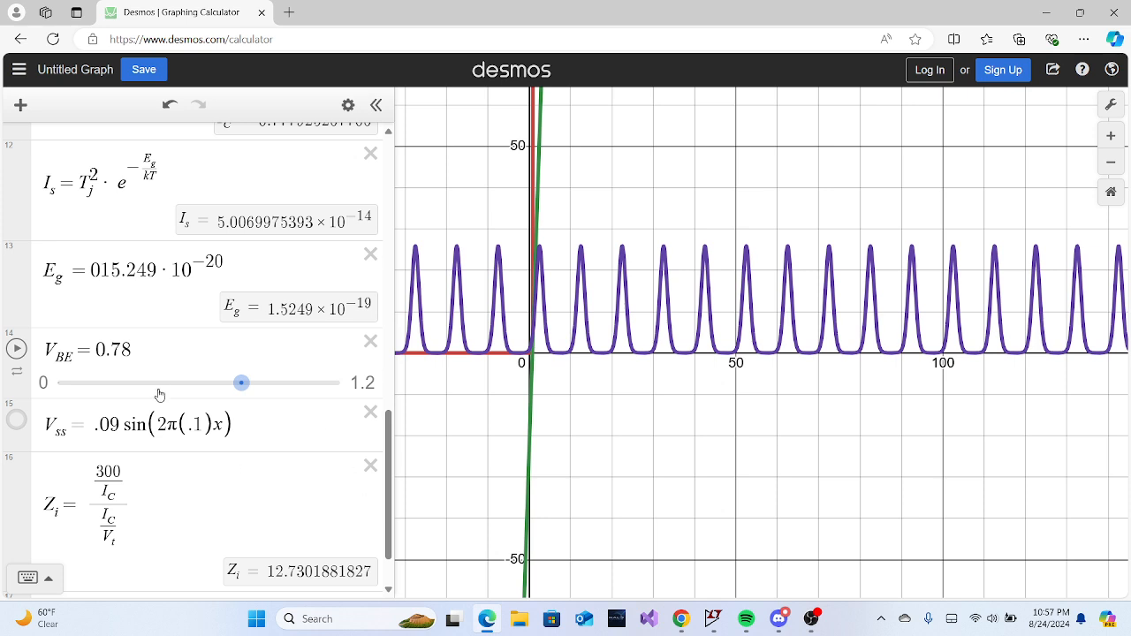
drag(245, 385, 228, 384)
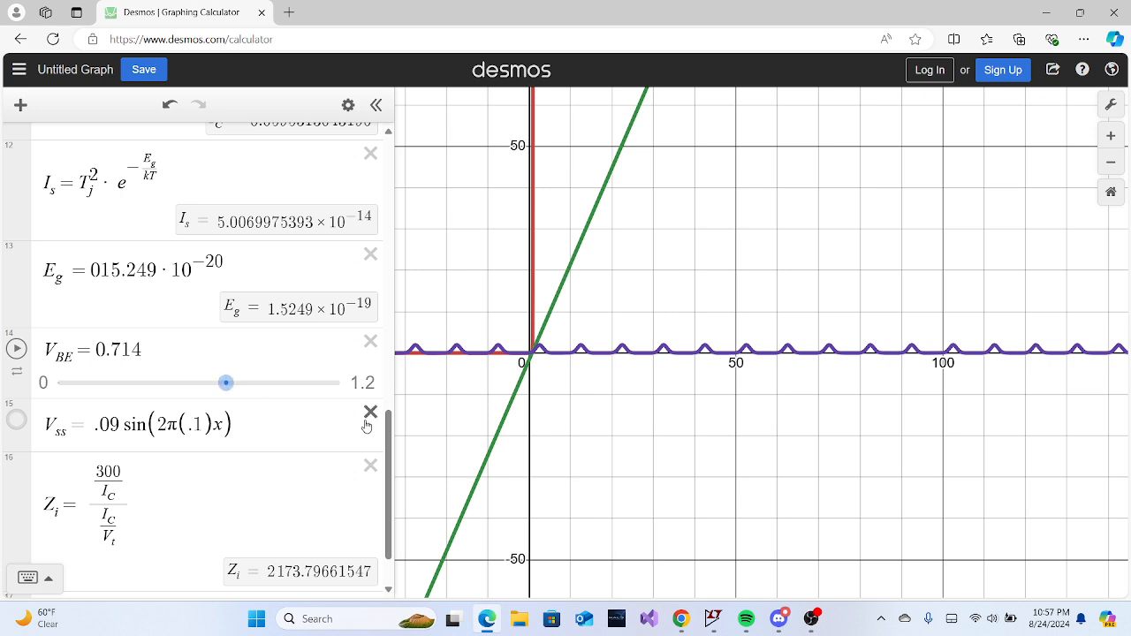
Raise the T_j temperature to 150 to compare the curves, and bring it back down to 26.
drag(389, 430, 430, 340)
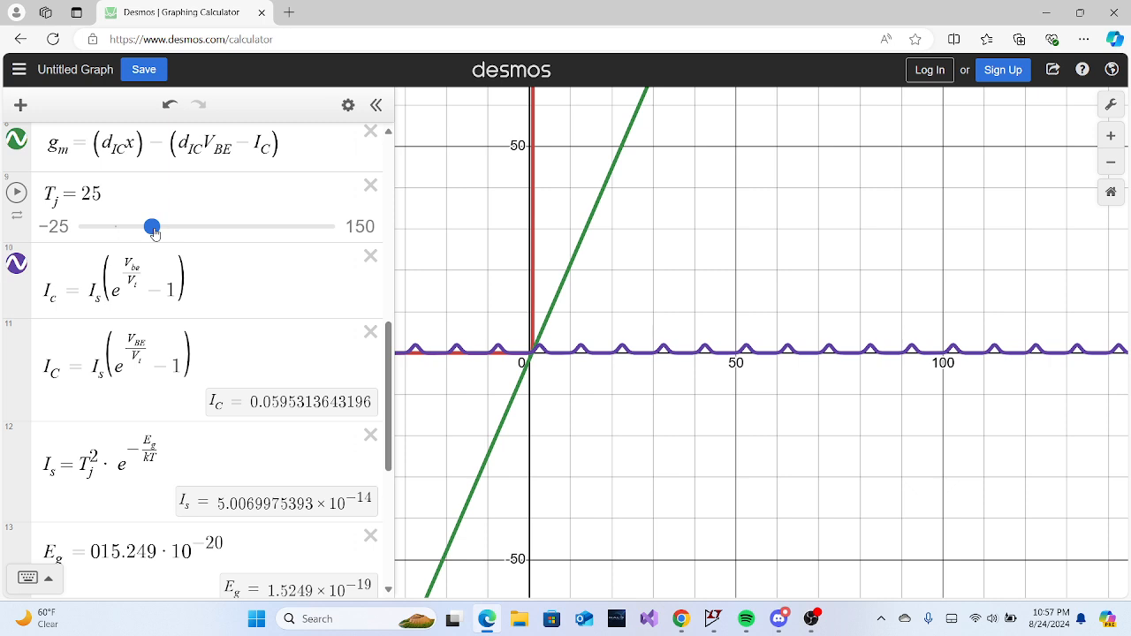
drag(153, 228, 366, 213)
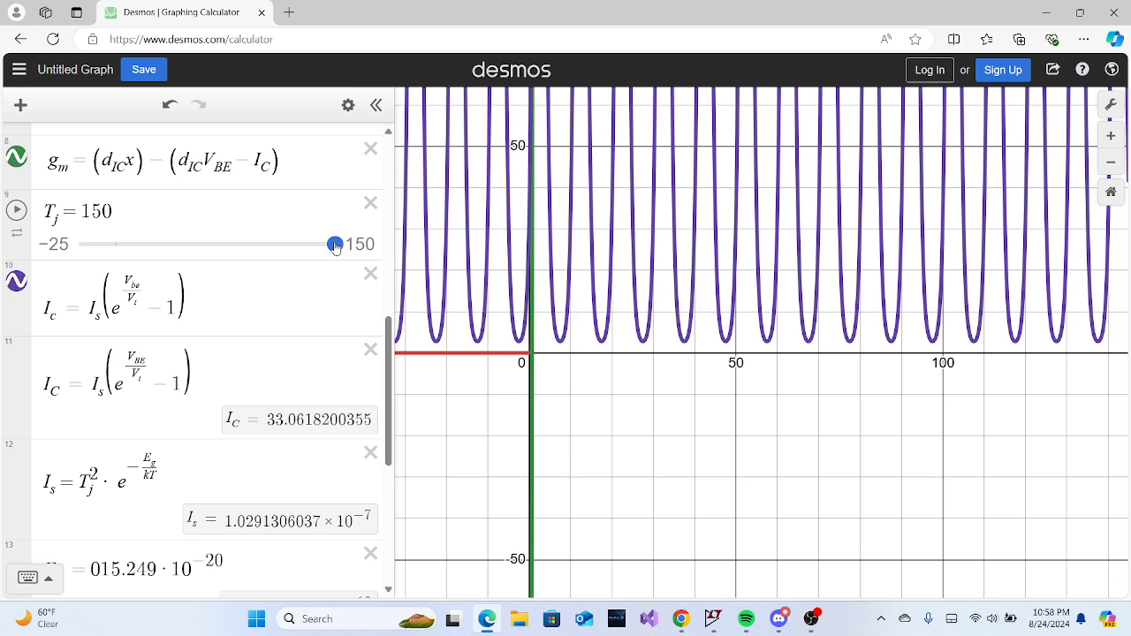
drag(336, 245, 153, 244)
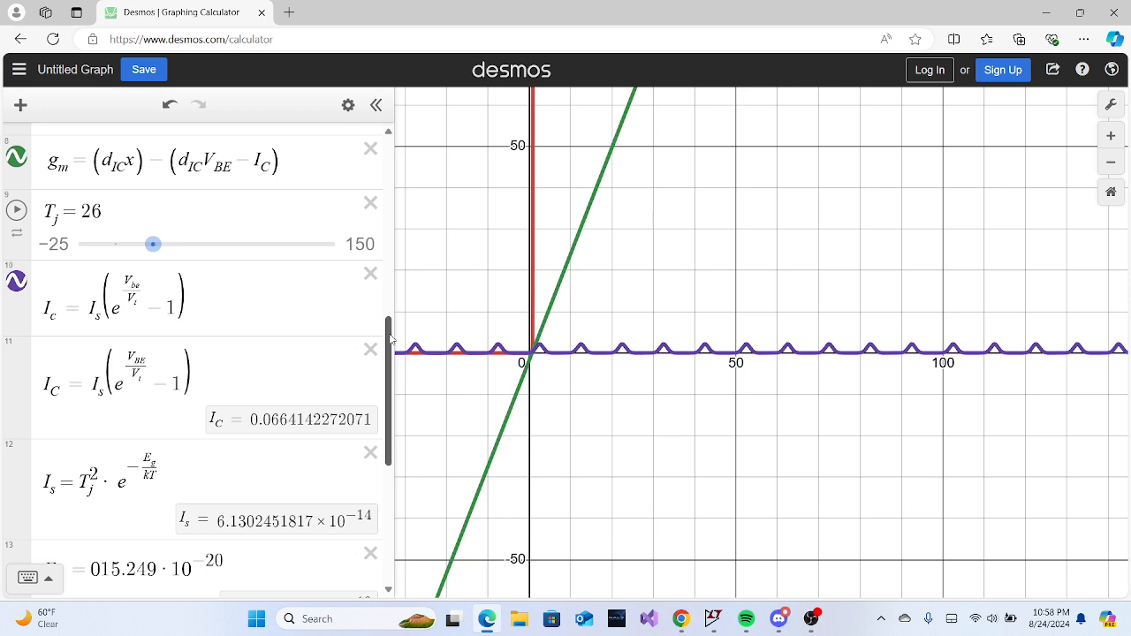
Set V_BE to 0.76.
drag(386, 337, 386, 445)
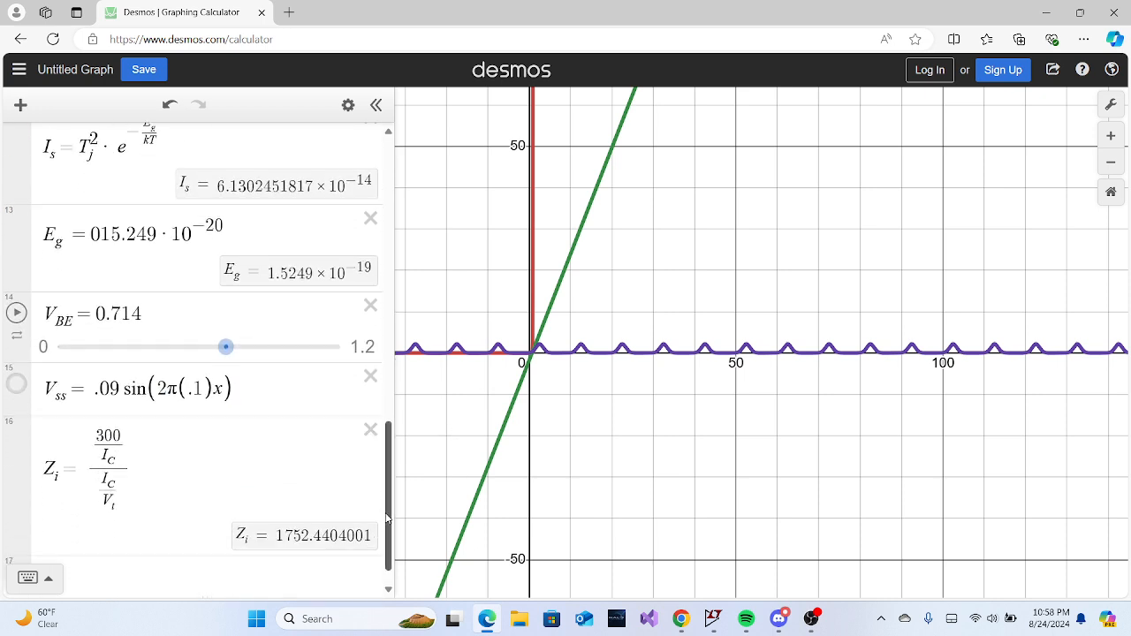
scroll(387, 519, up, 1)
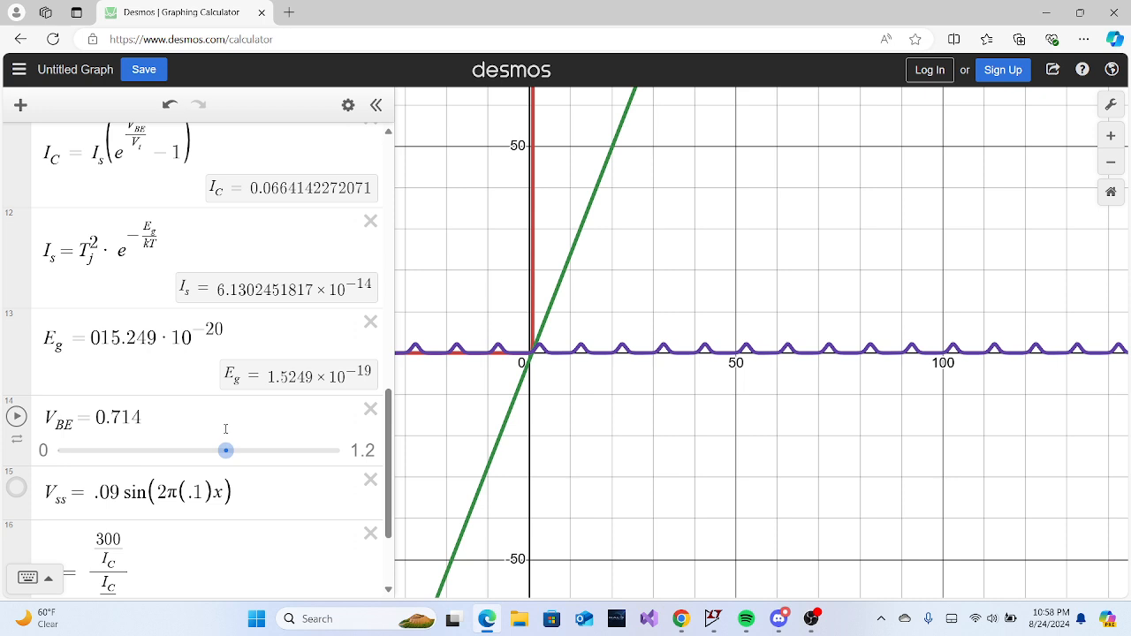
drag(226, 452, 237, 449)
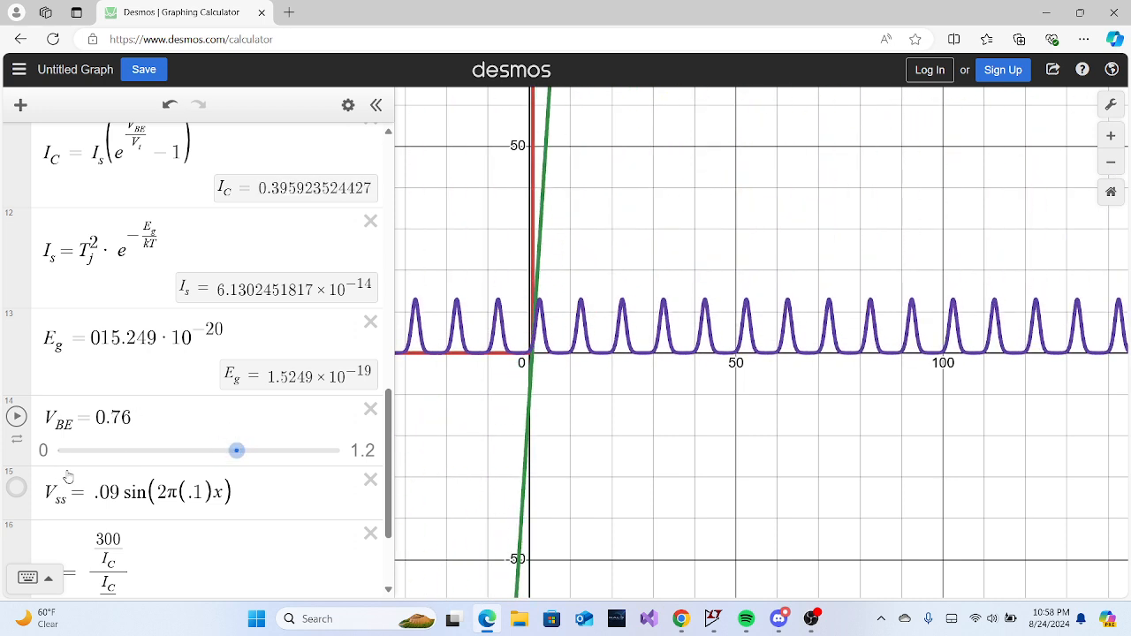
Set the V_ss sine amplitude to .19 and frame the graph to show the full height of the I_c pulses.
click(114, 492)
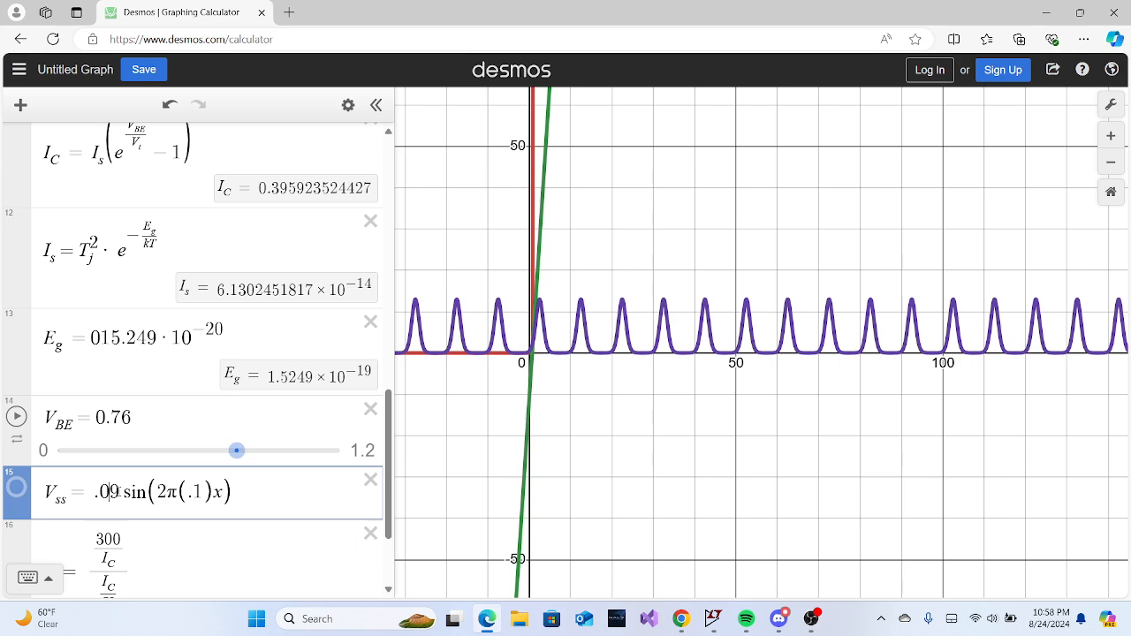
key(BackSpace)
text(1)
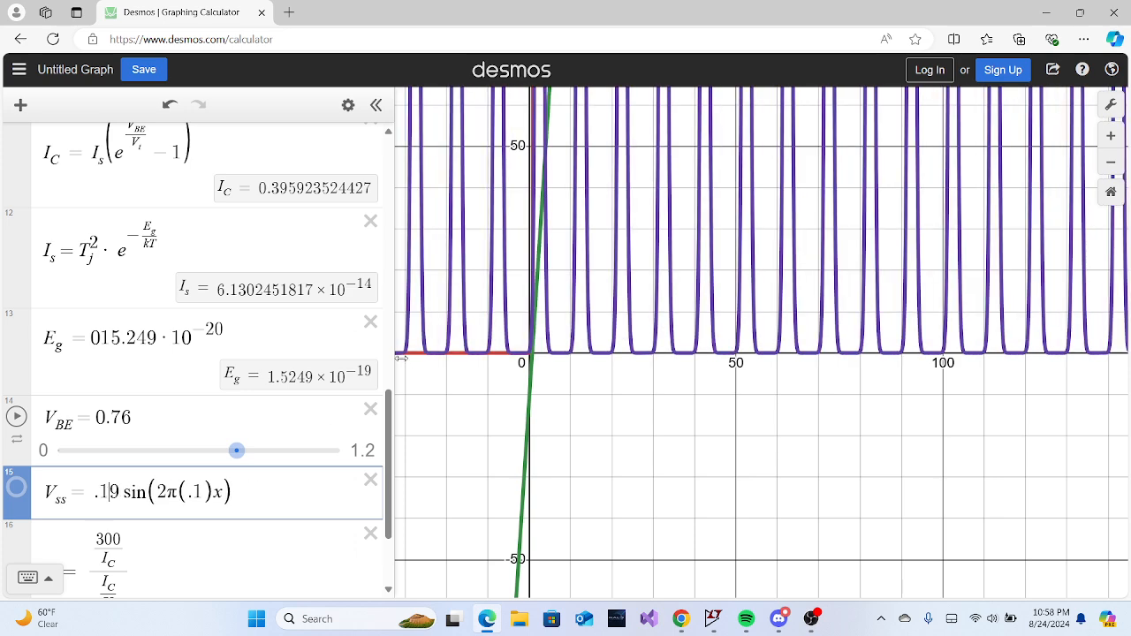
scroll(558, 245, down, 10)
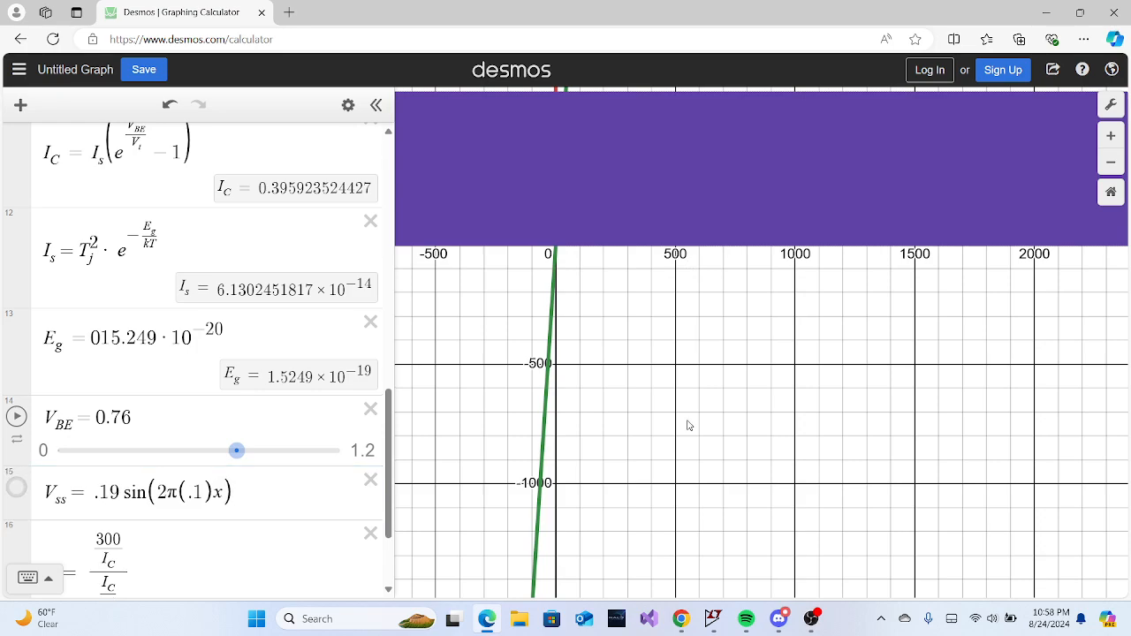
drag(686, 425, 787, 518)
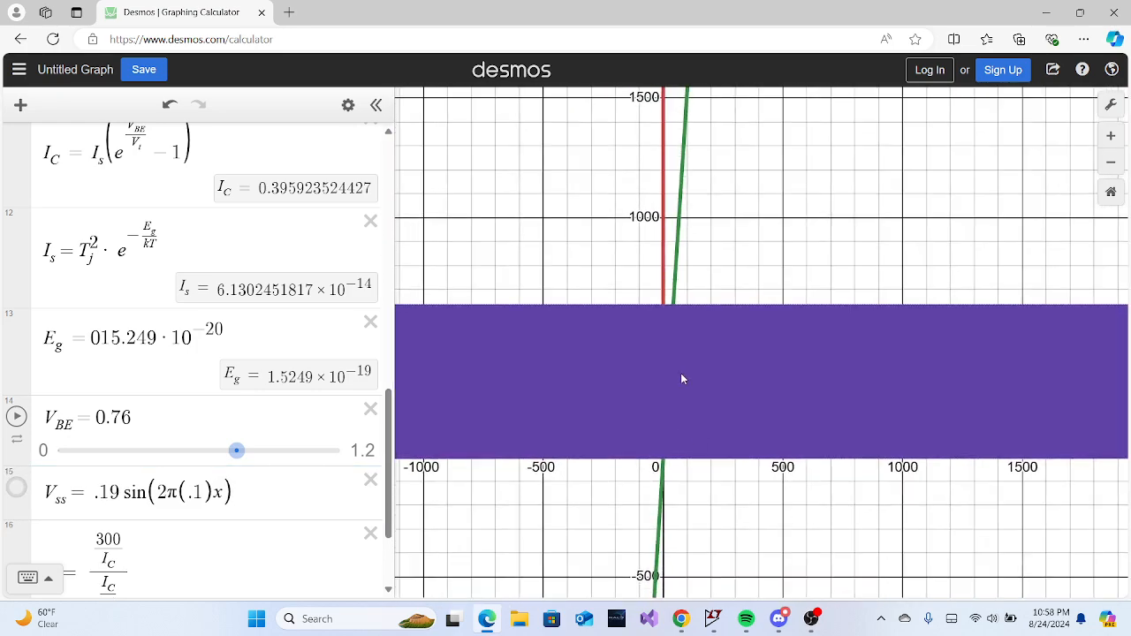
scroll(681, 378, up, 2)
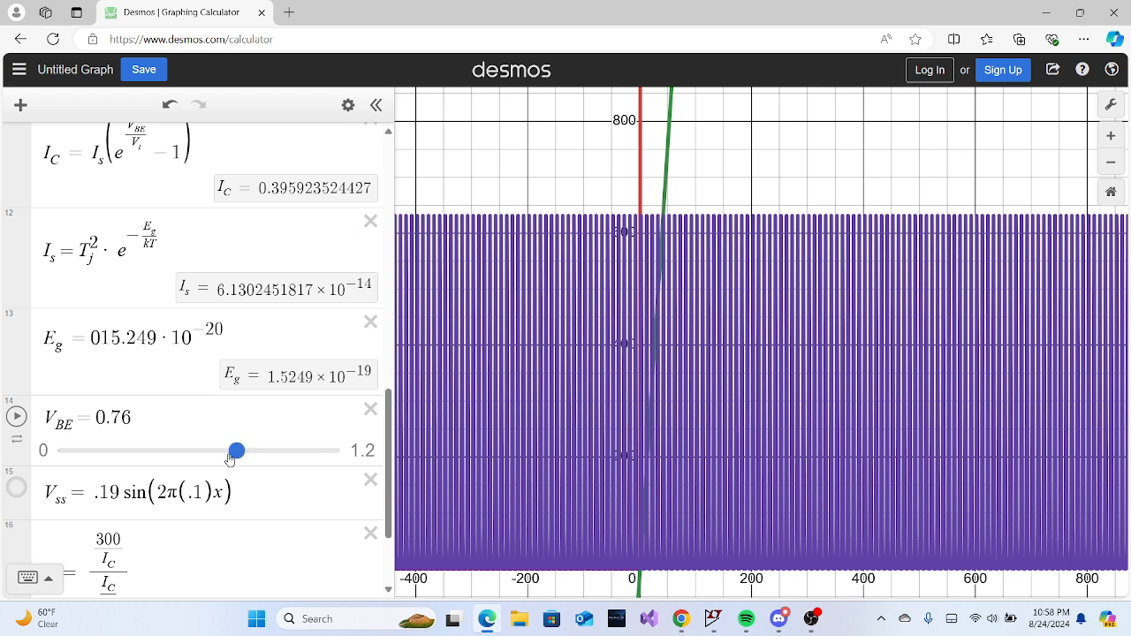
Lower V_BE to 0.71 and frame the individual I_c pulses from their baseline to their peaks.
drag(236, 452, 225, 453)
drag(707, 366, 683, 190)
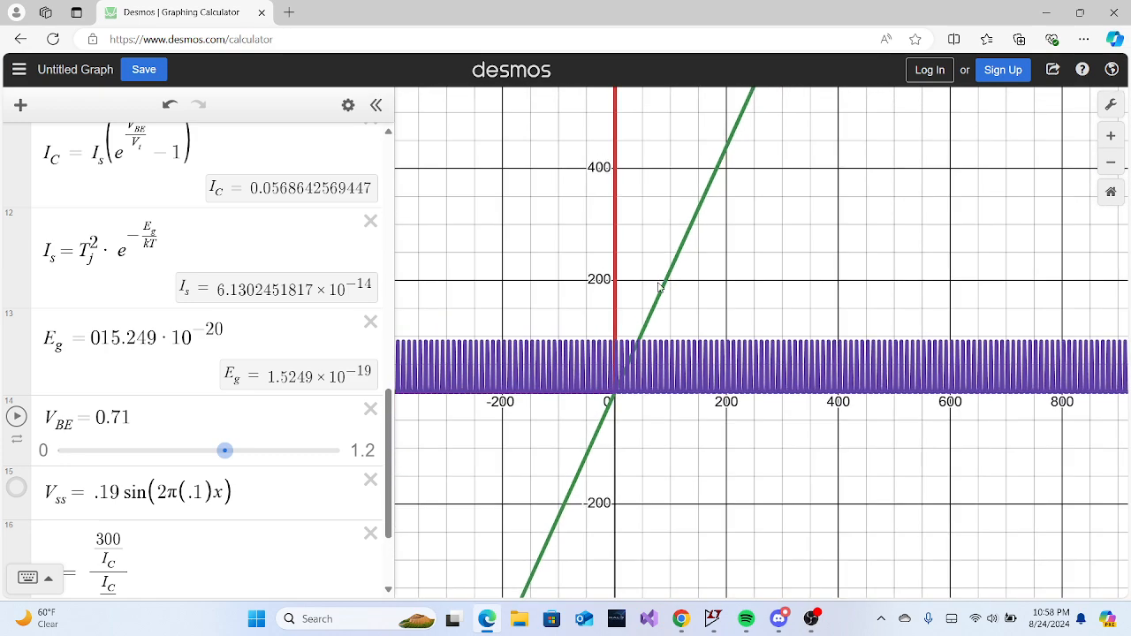
scroll(656, 318, up, 5)
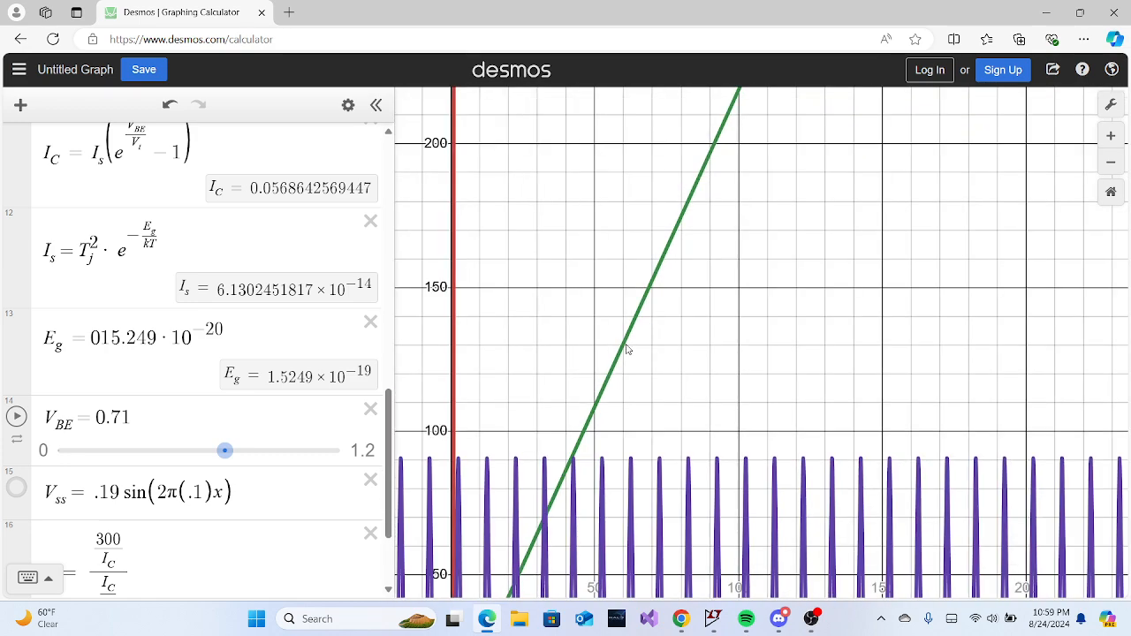
drag(606, 321, 672, 238)
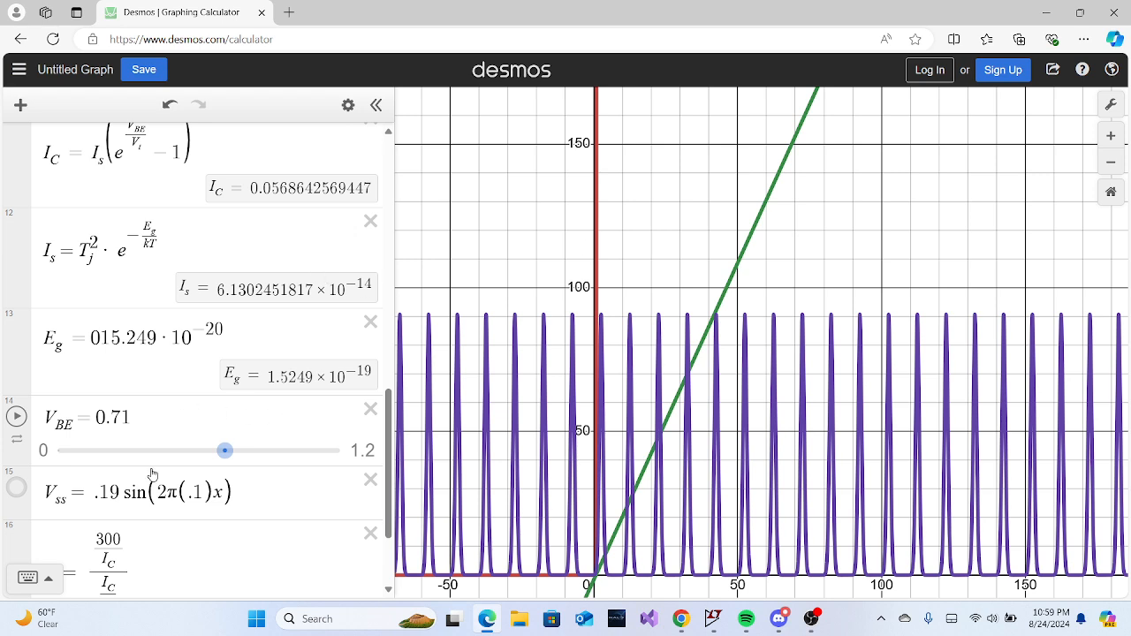
Set the frequency factor in the V_ss sine expression to .02.
click(202, 491)
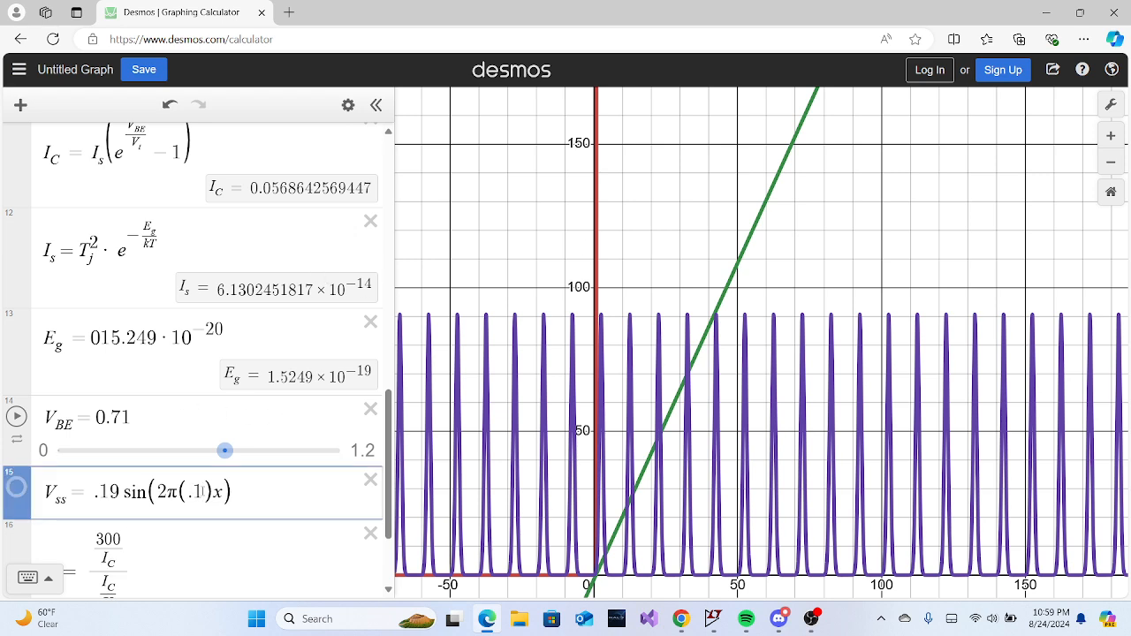
key(BackSpace)
text(02)
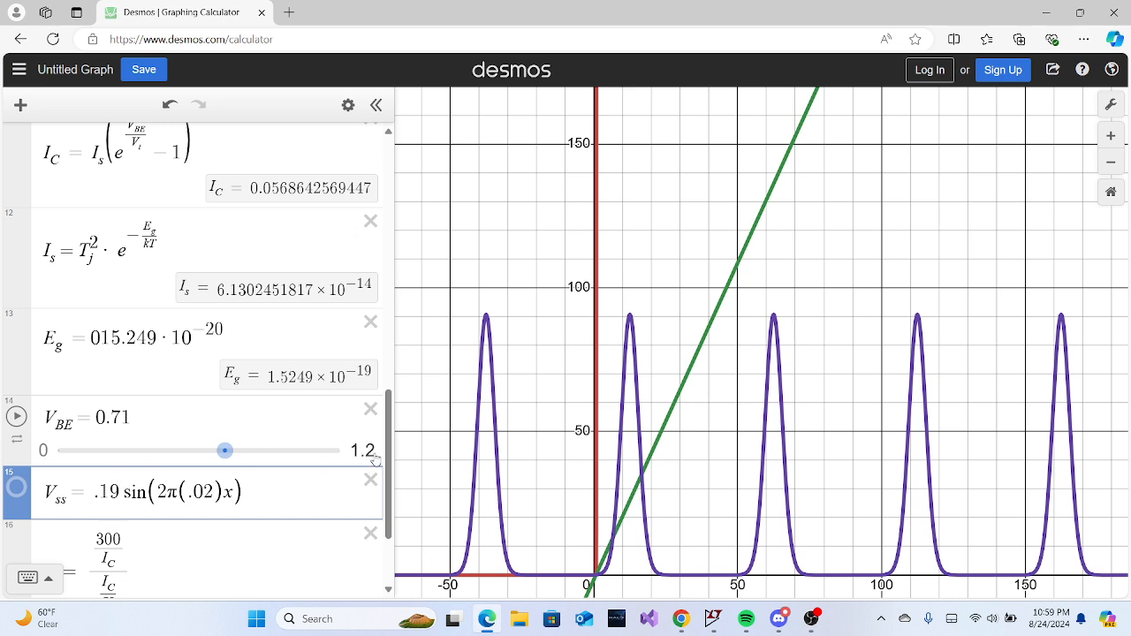
Examine the numerator and denominator of the Z_i expression and review the other expressions in the model.
drag(389, 455, 363, 519)
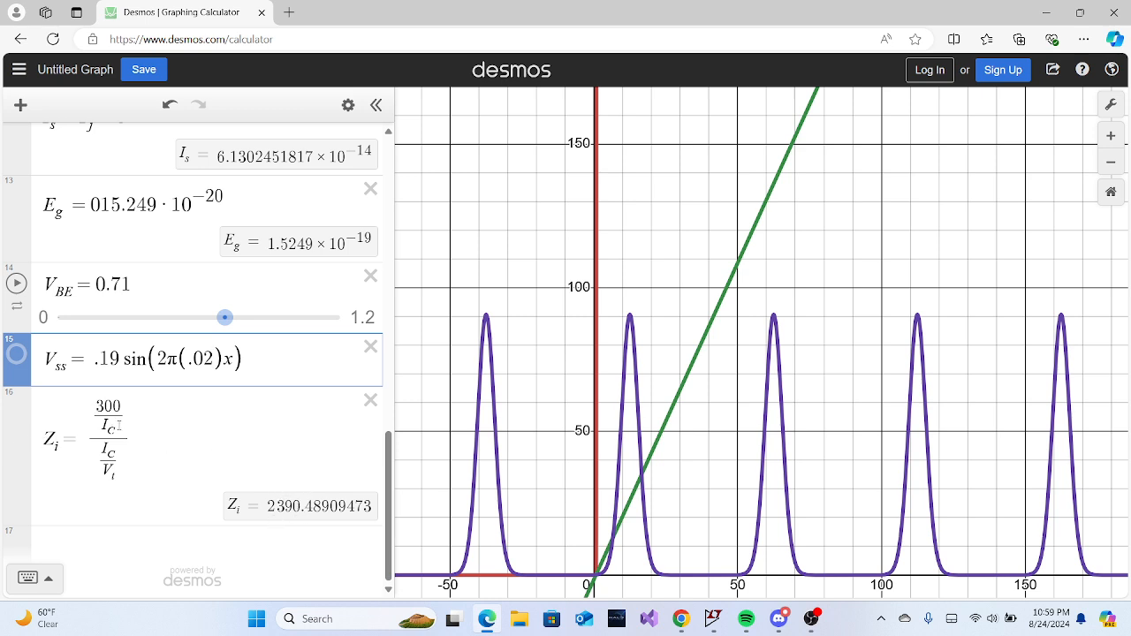
drag(93, 405, 124, 413)
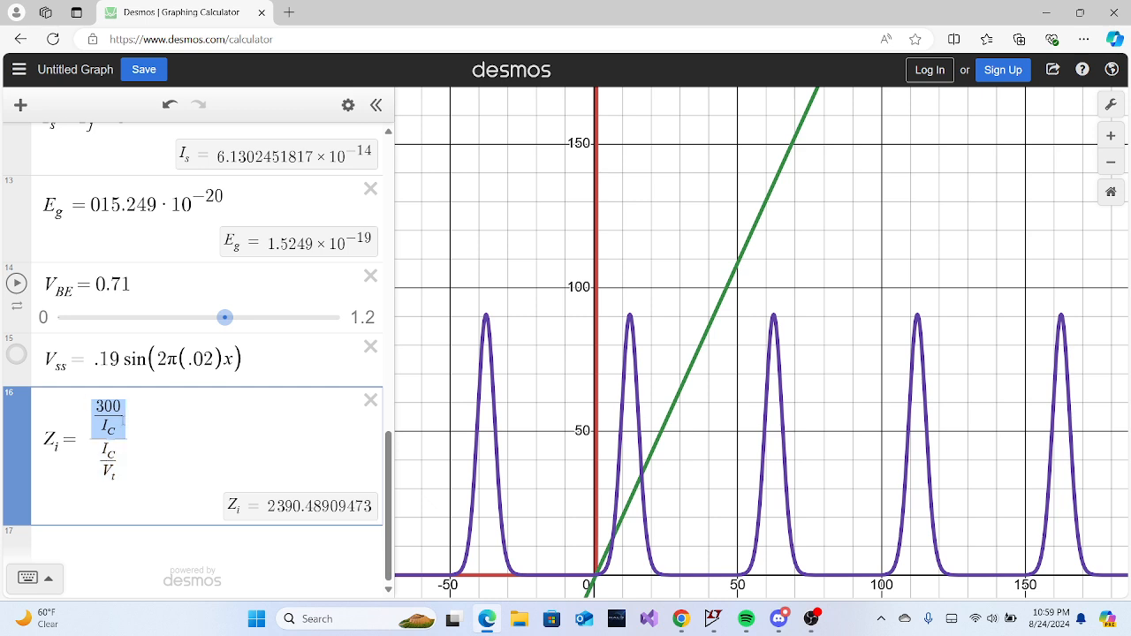
click(133, 431)
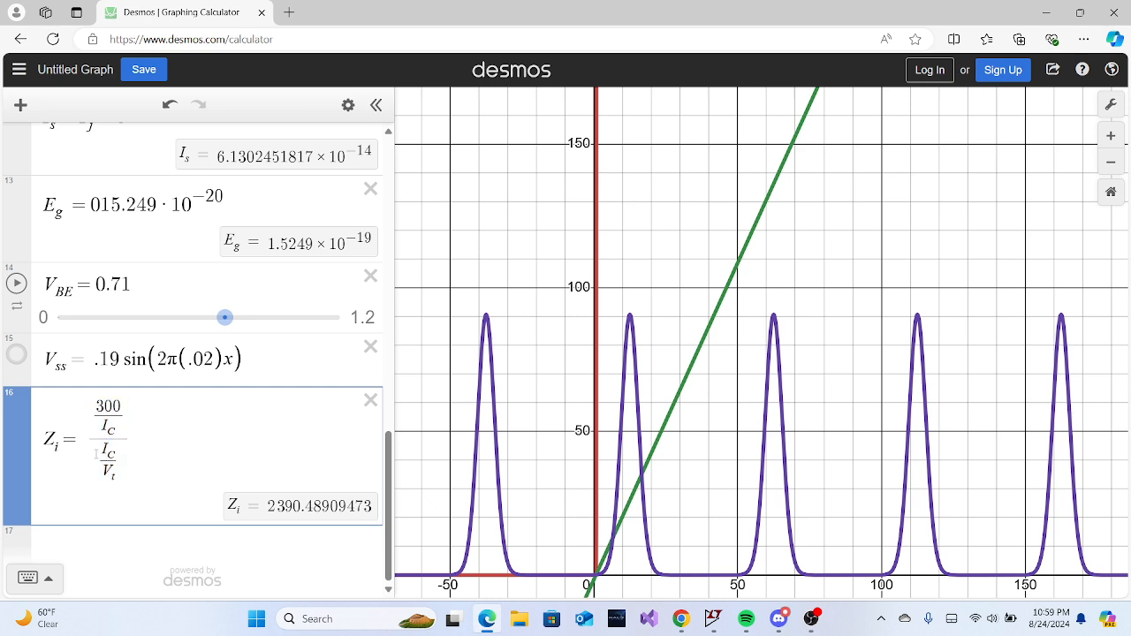
drag(96, 453, 115, 481)
click(127, 472)
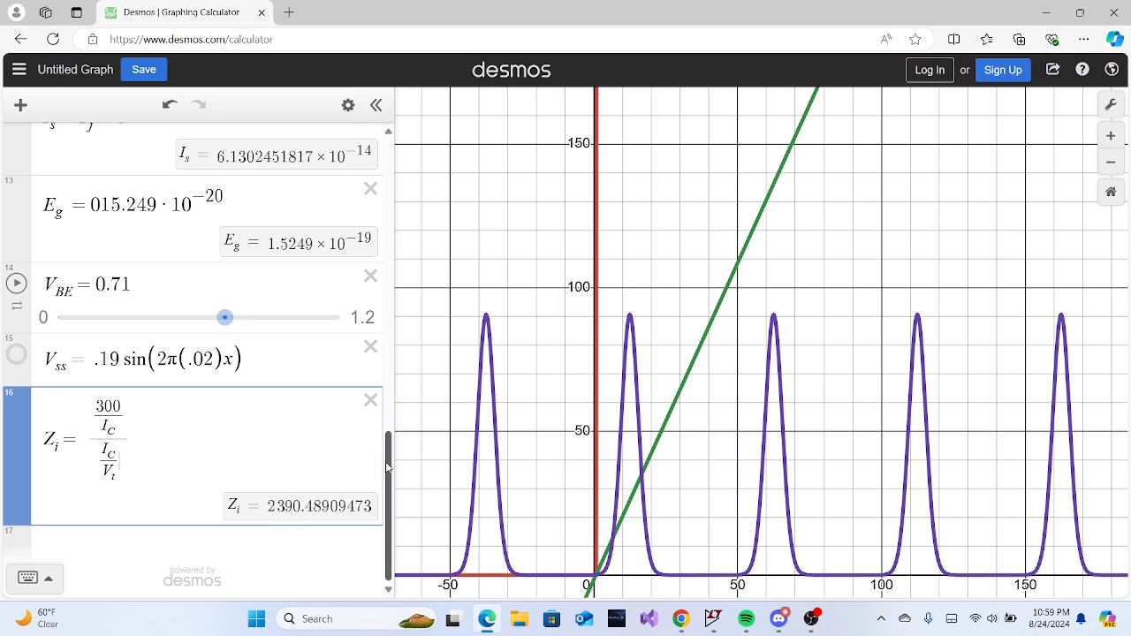
drag(386, 467, 393, 98)
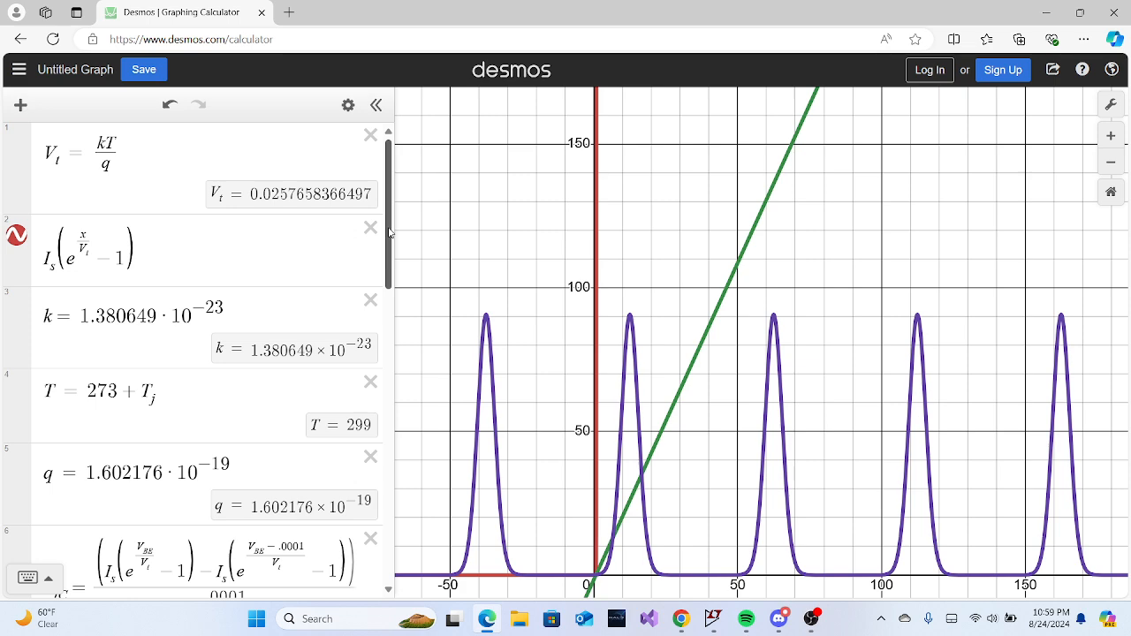
drag(388, 231, 358, 489)
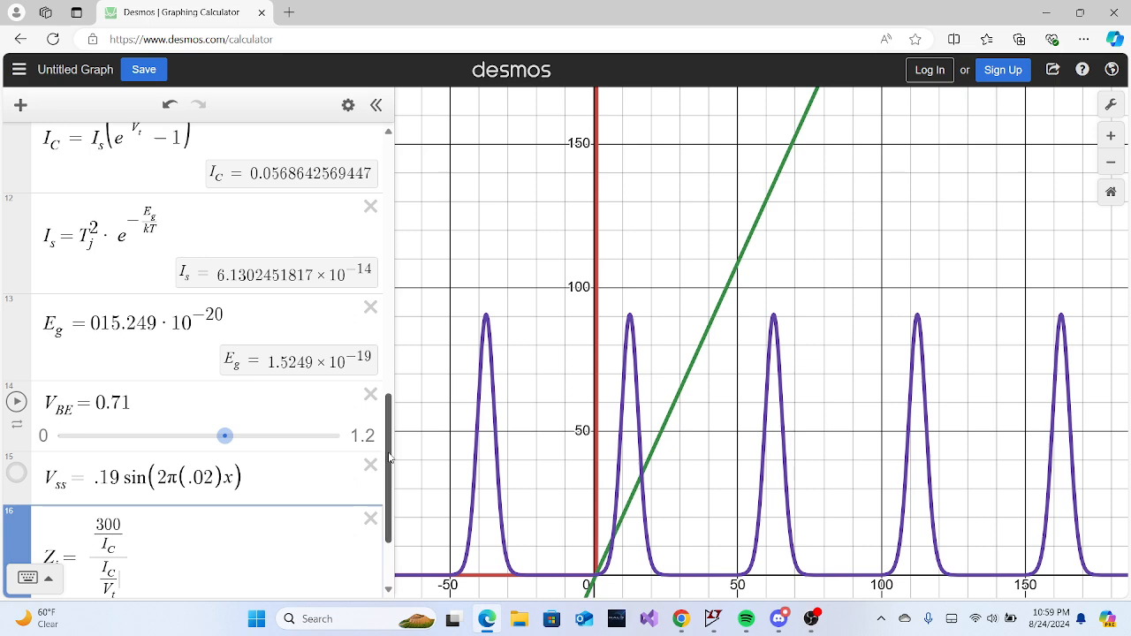
mouse_move(391, 456)
mouse_down()
mouse_move(389, 497)
mouse_move(388, 474)
mouse_up()
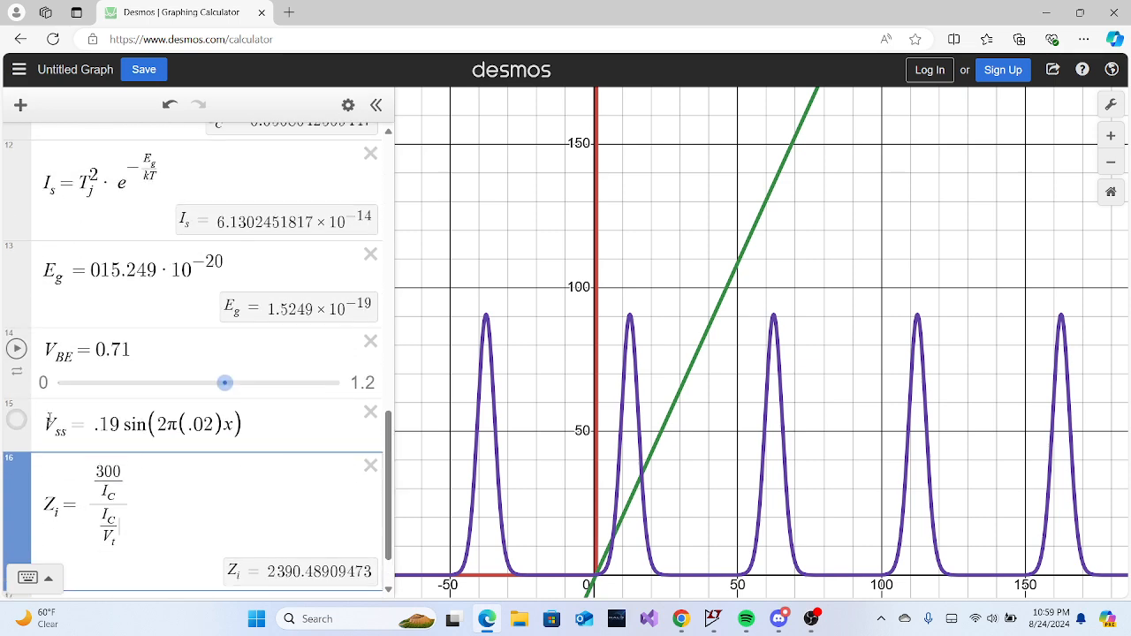
Show the V_ss sine curve, compare it with the I_c pulses near the x-axis, and hide it again.
click(18, 422)
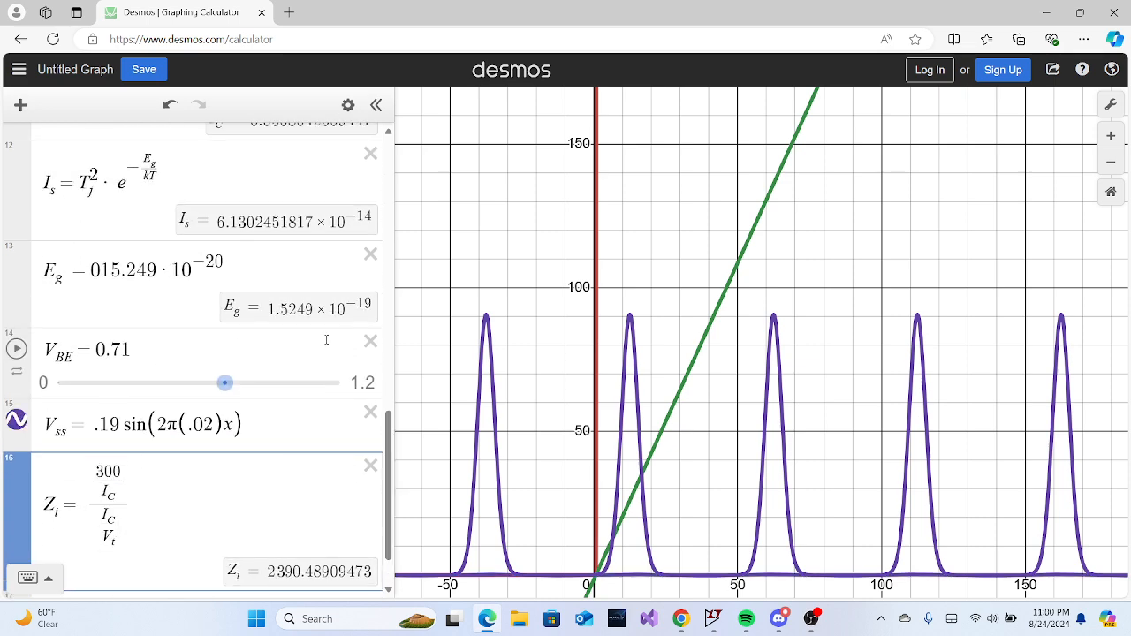
scroll(632, 327, down, 5)
scroll(633, 327, down, 6)
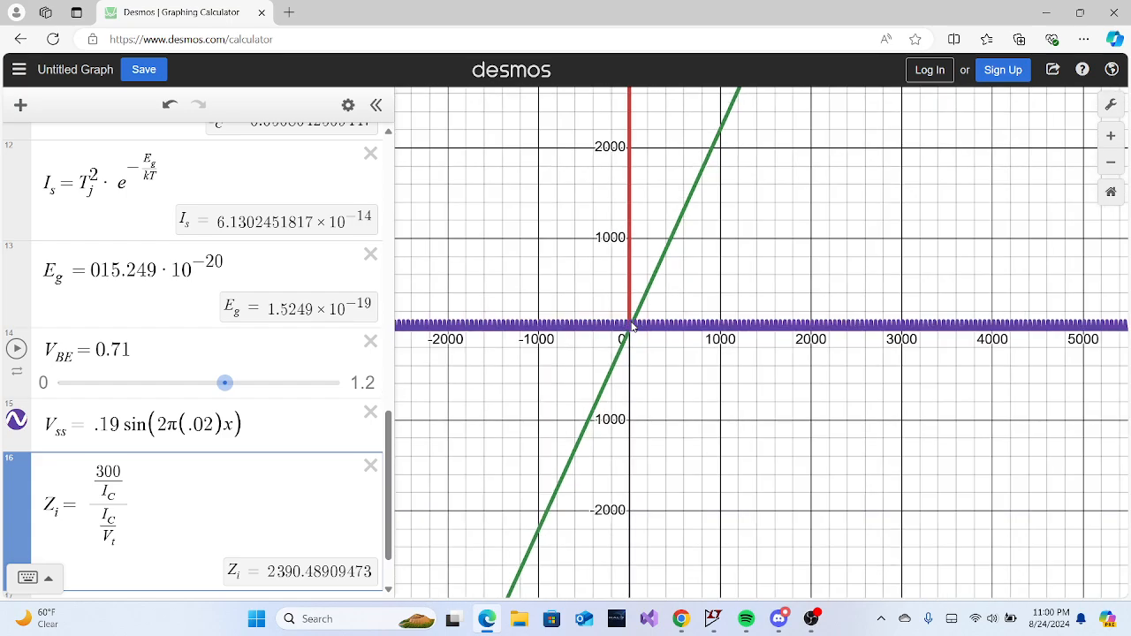
scroll(633, 327, up, 15)
scroll(632, 327, up, 5)
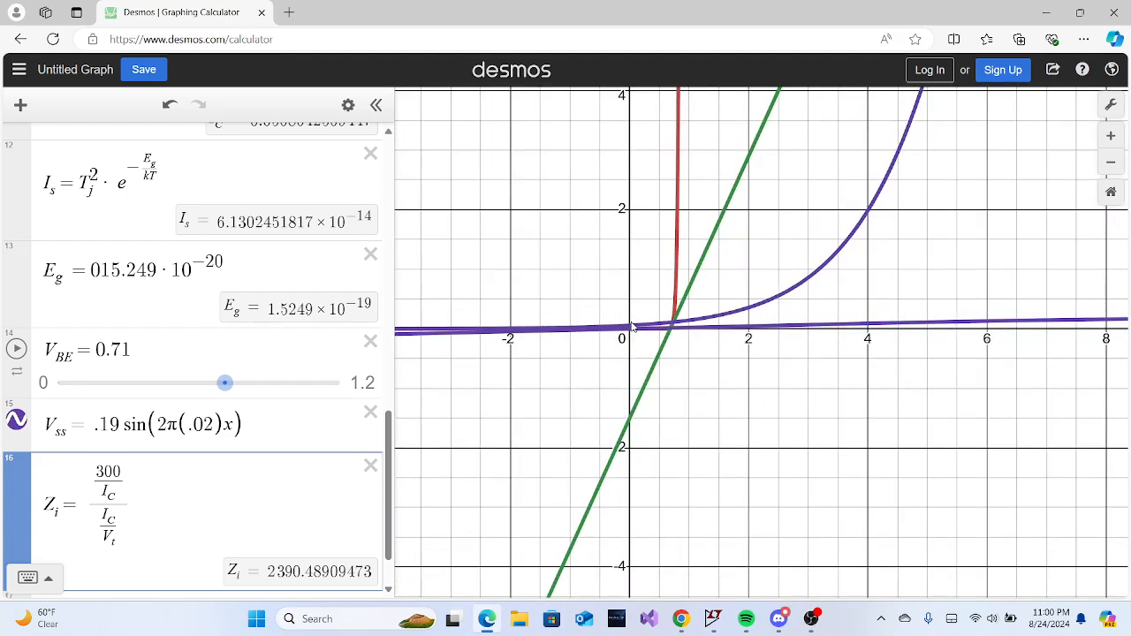
scroll(633, 327, down, 4)
scroll(632, 327, up, 2)
drag(962, 341, 639, 409)
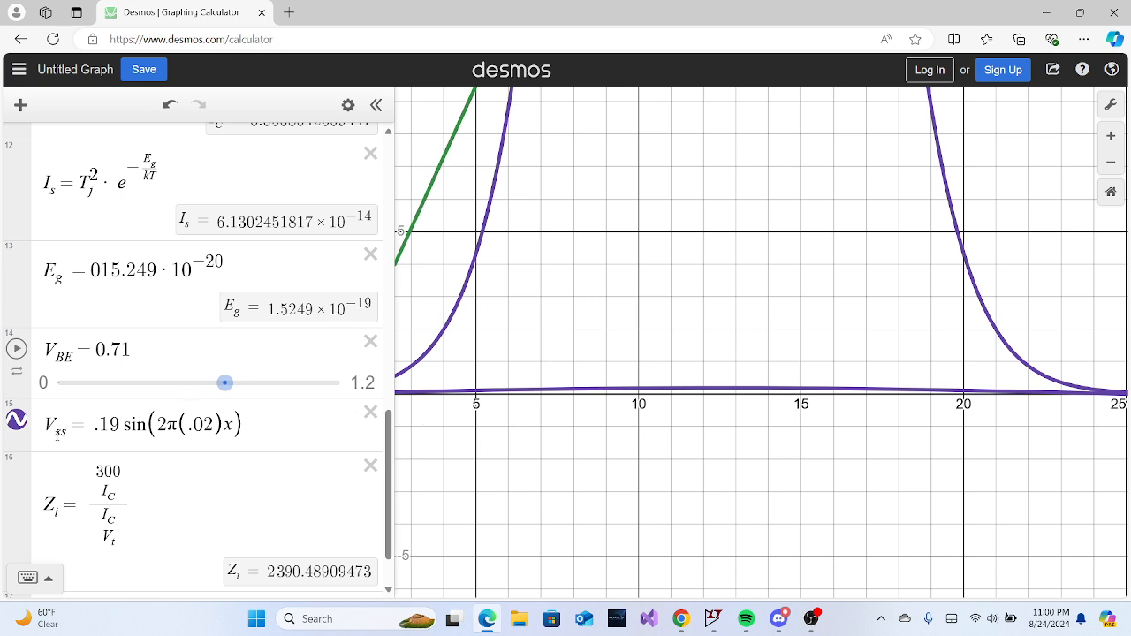
click(15, 420)
Frame the I_c pulses from baseline to peak and hide the g_m line.
scroll(443, 394, down, 5)
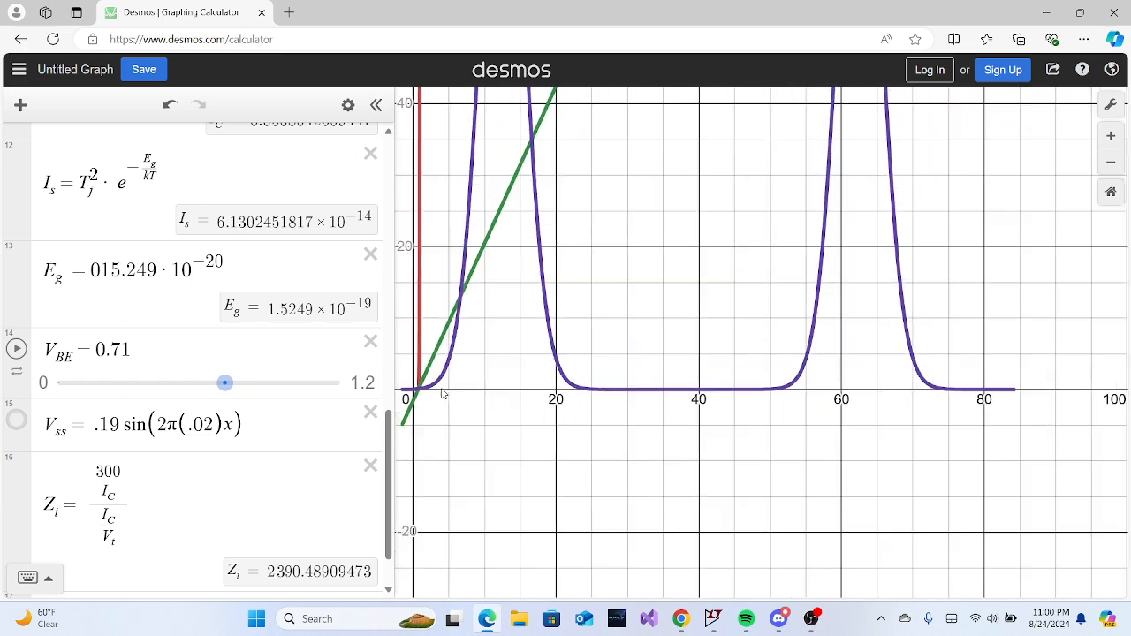
scroll(444, 394, down, 2)
drag(637, 283, 773, 426)
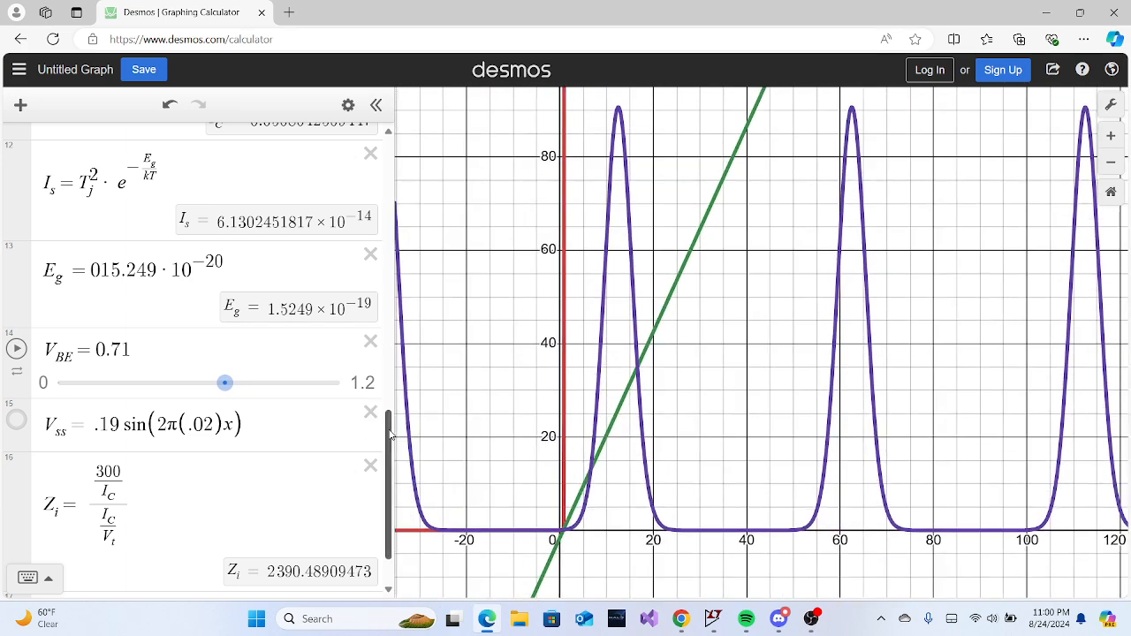
drag(392, 436, 392, 296)
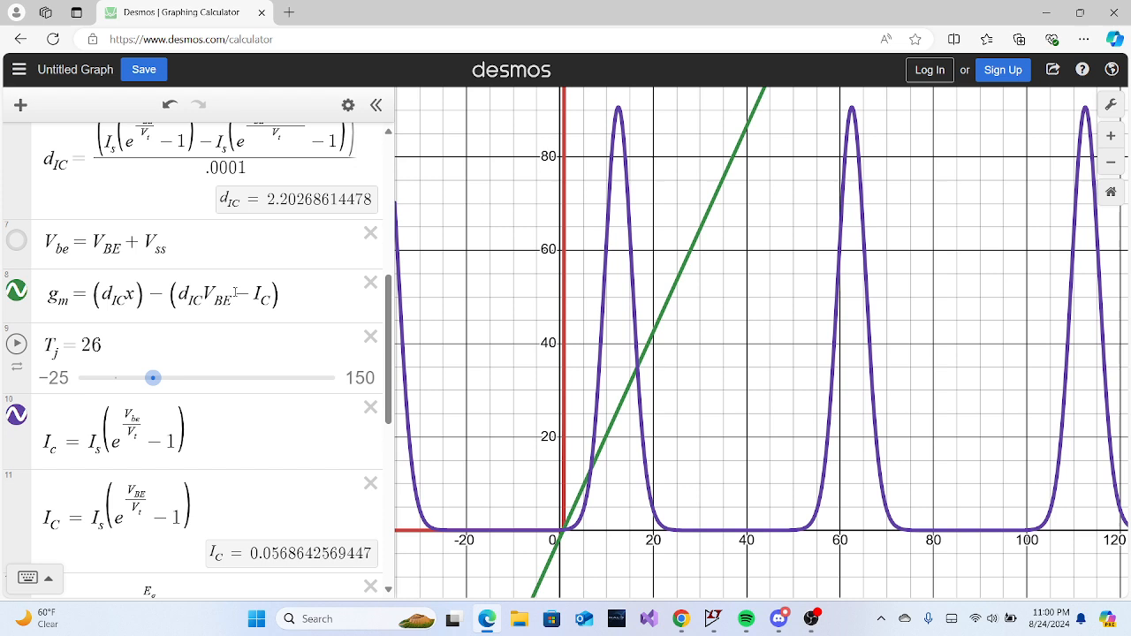
click(16, 294)
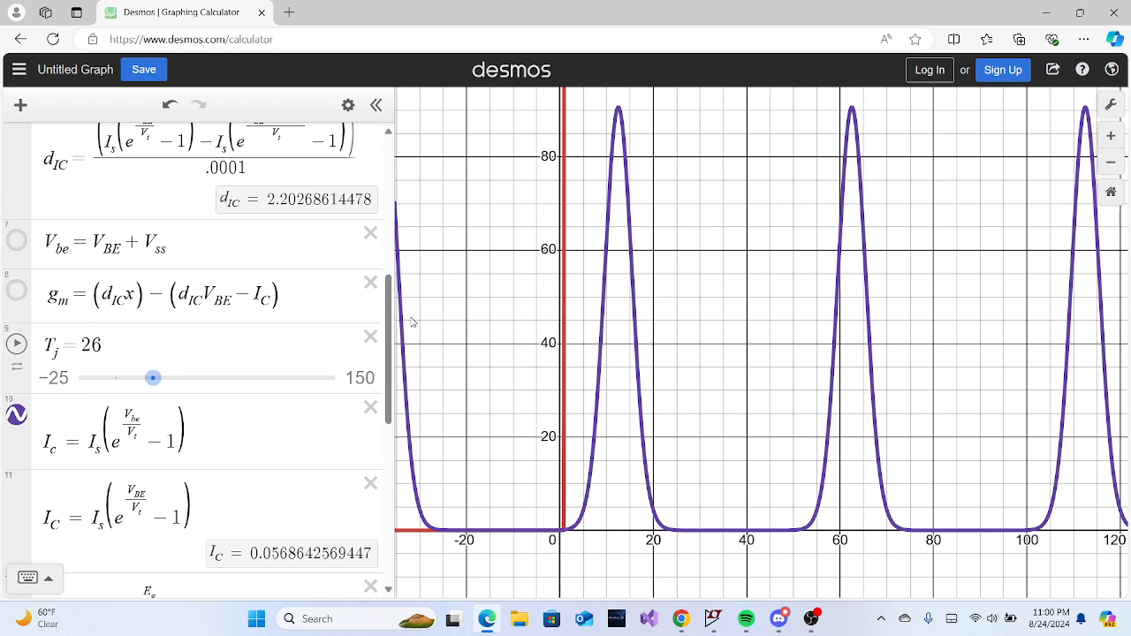
Multiply the I_s expression by a leading factor of .9.
drag(386, 318, 415, 435)
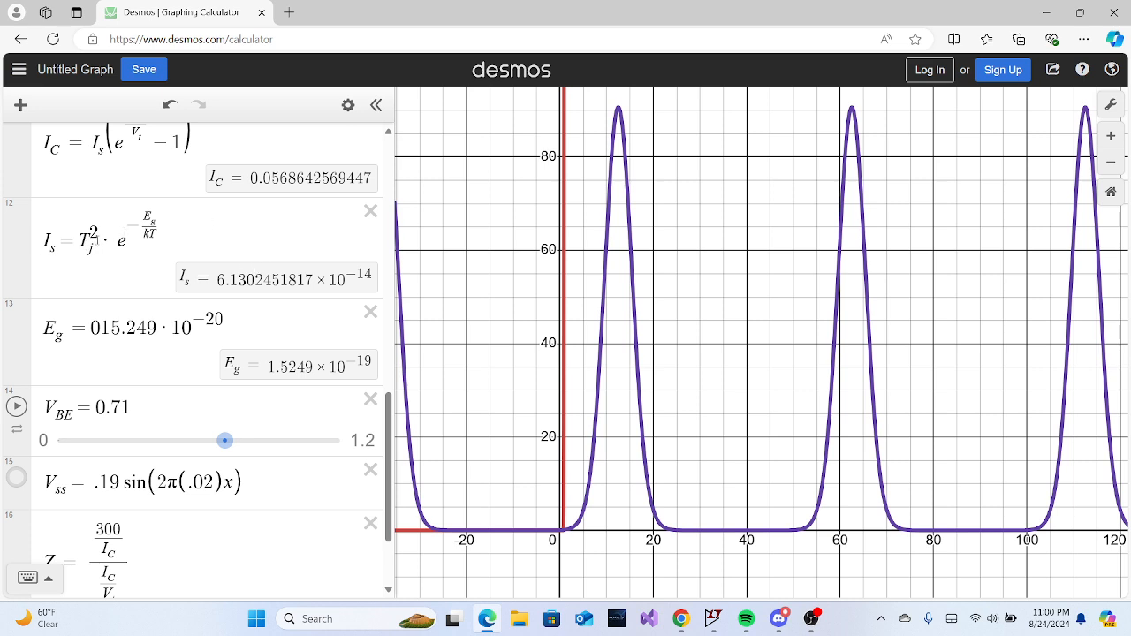
click(84, 238)
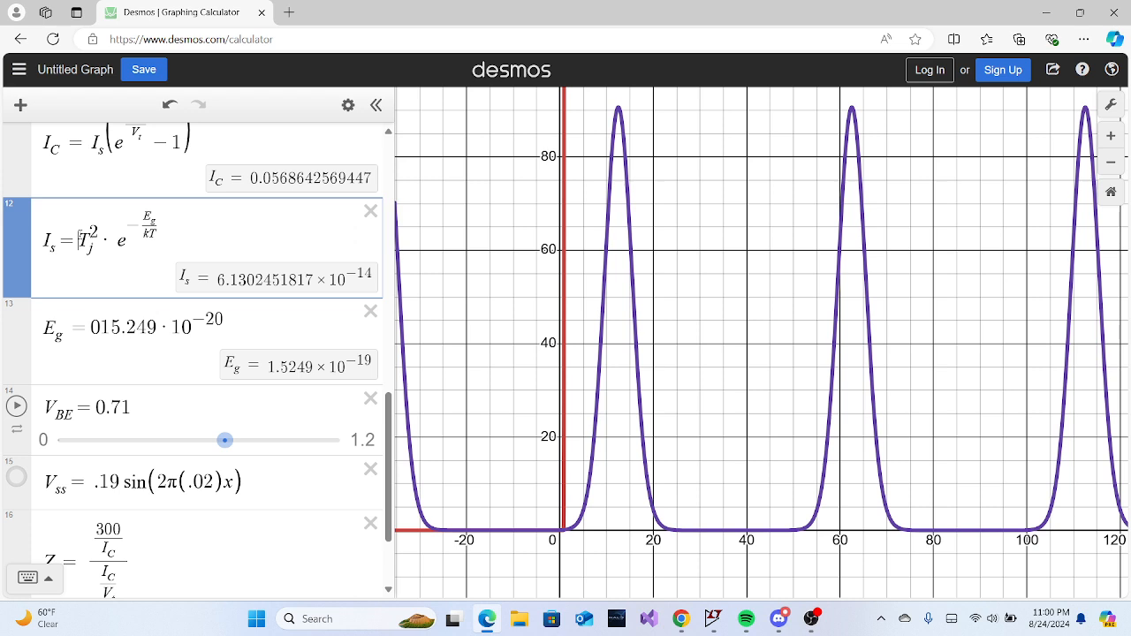
text(.9)
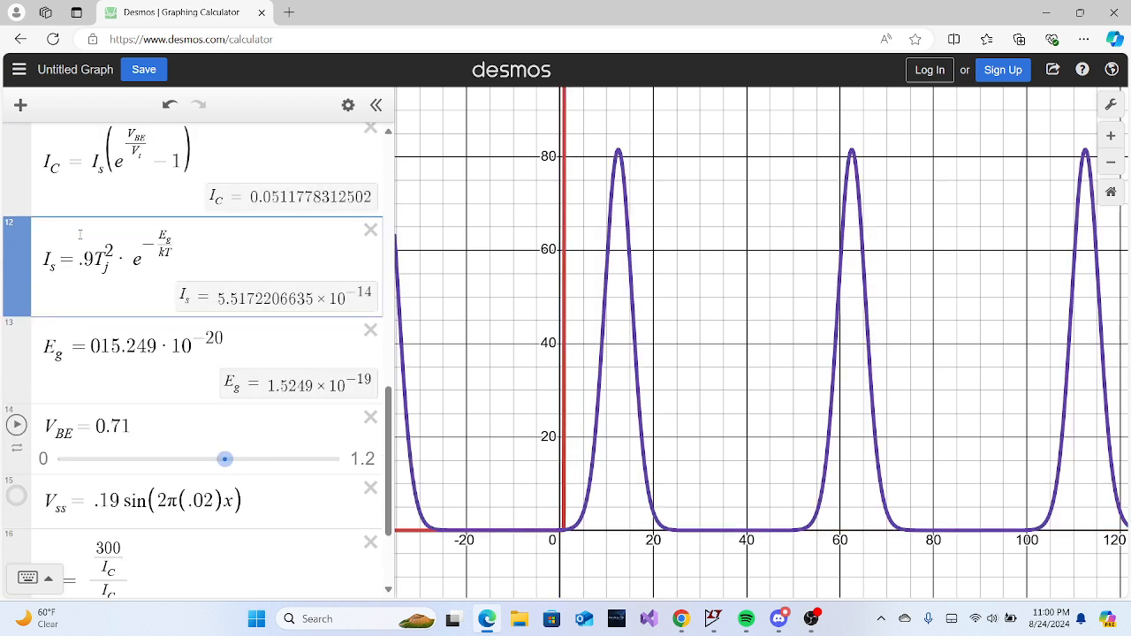
text(*)
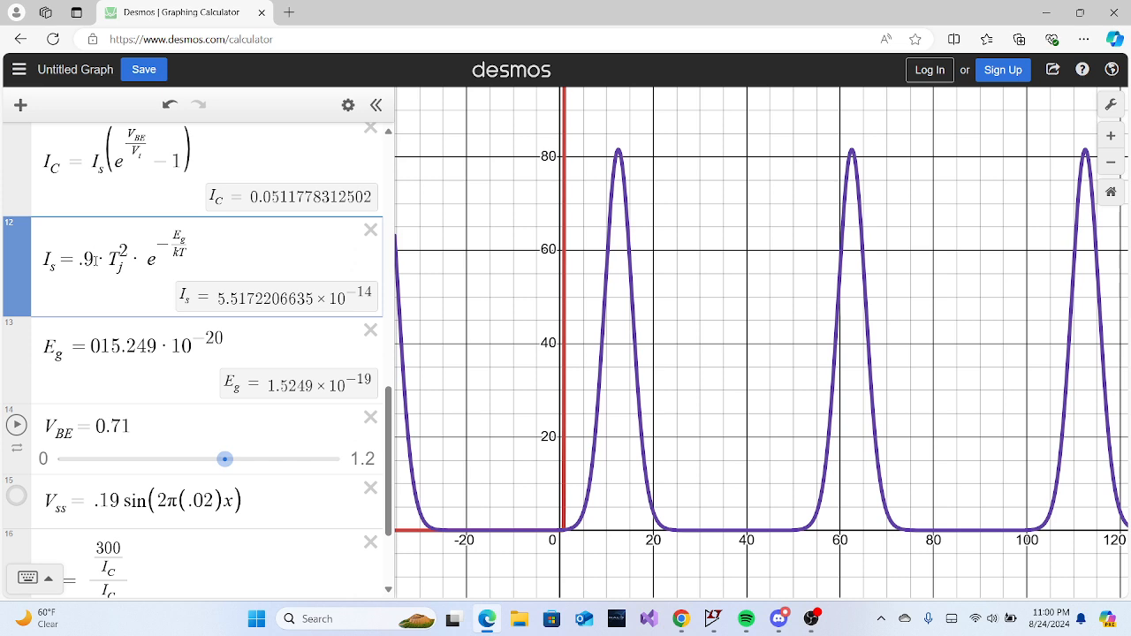
Change the leading factor in the I_s expression to .6.
key(BackSpace)
text(7)
key(BackSpace)
text(6)
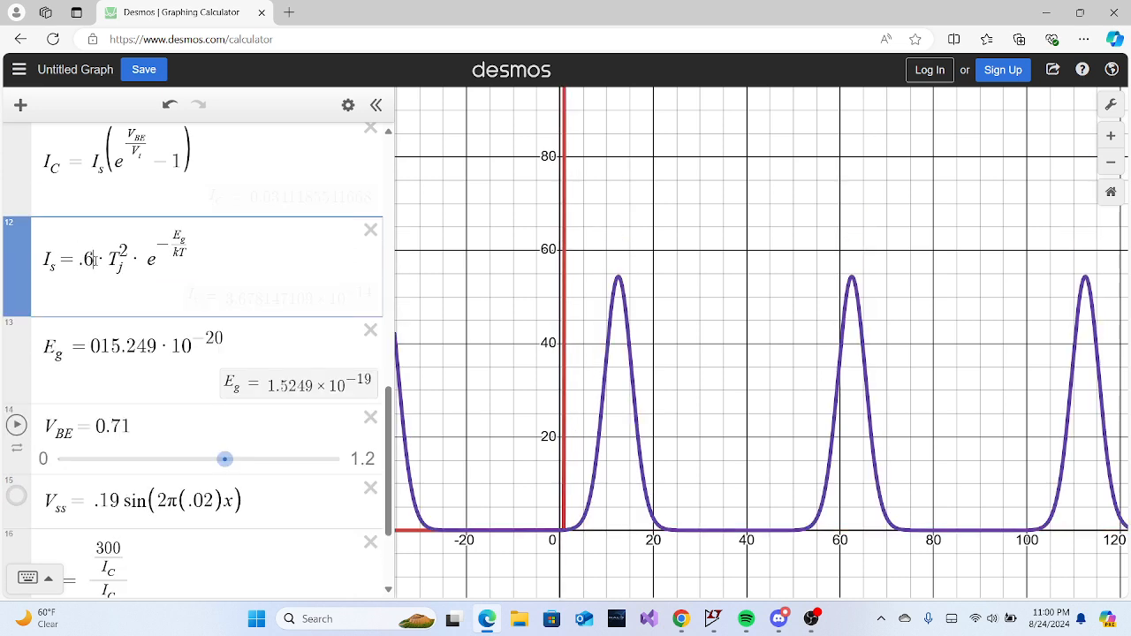
Set the leading factor in the I_s expression to 1.2 and frame the full height of the I_c pulses.
key(BackSpace)
key(BackSpace)
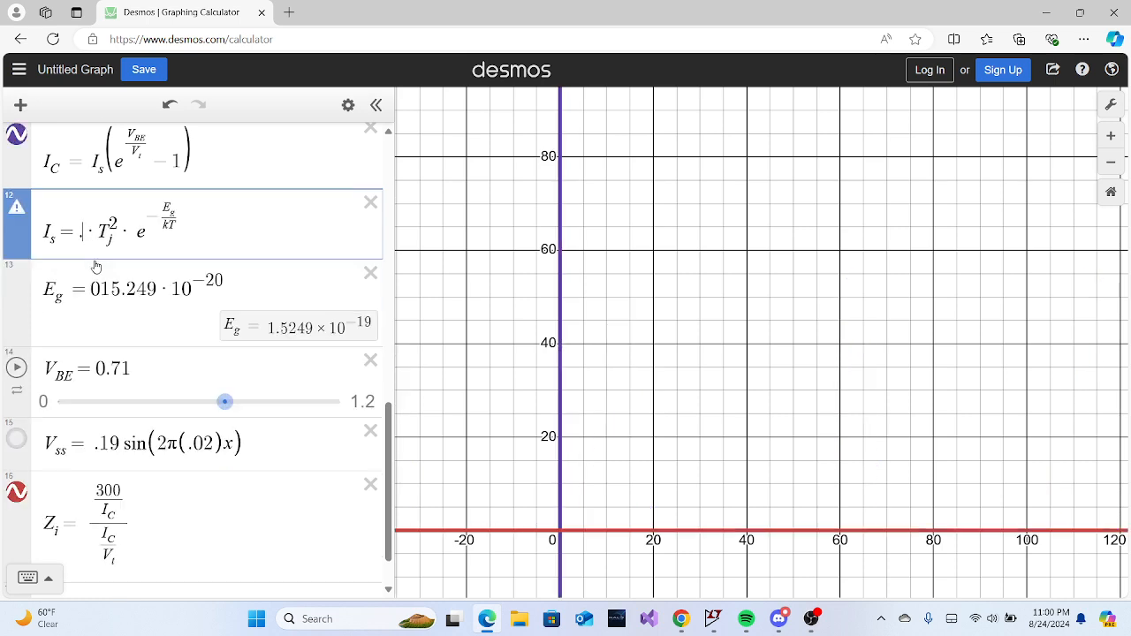
text(.9)
key(BackSpace)
key(BackSpace)
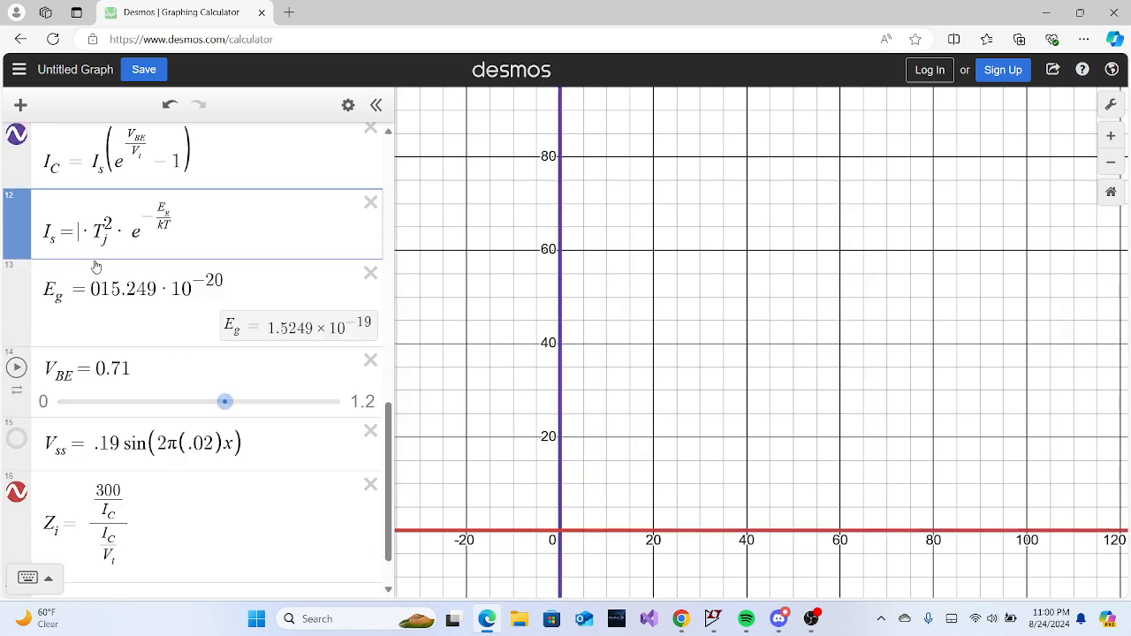
text(1.2)
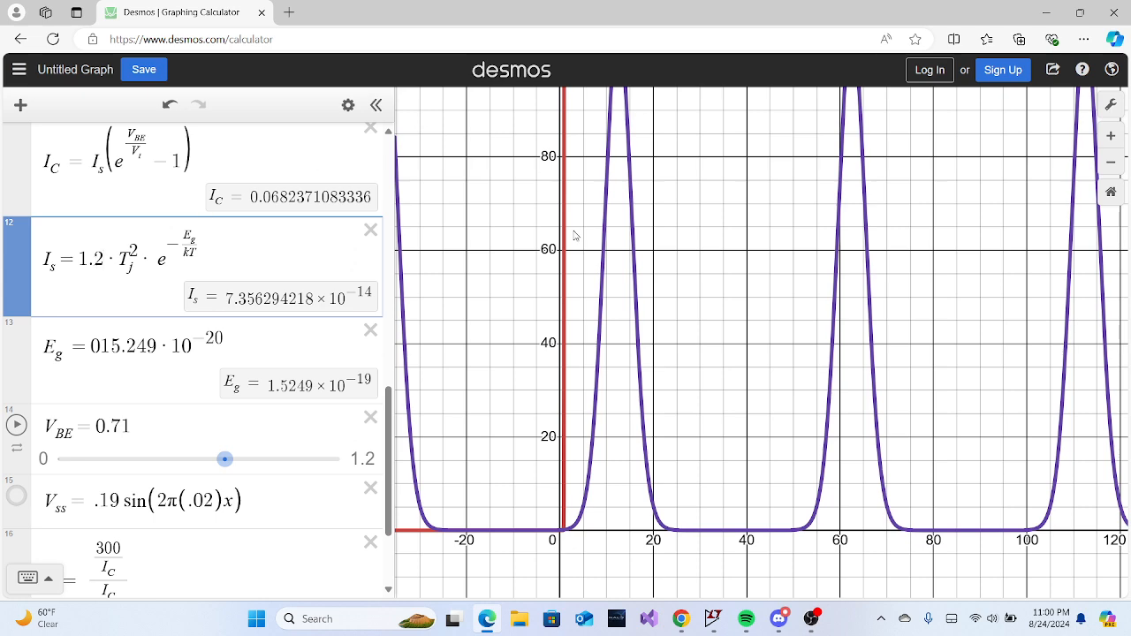
scroll(574, 236, down, 5)
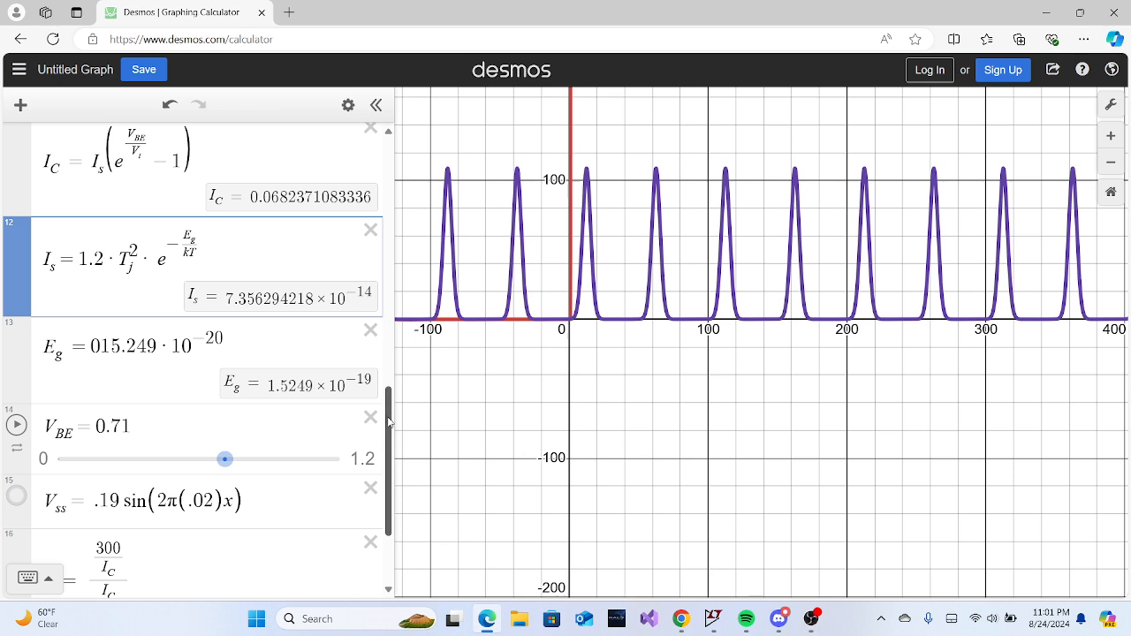
Define R_C = 1000 in a new expression below Z_i, with the C as a subscript.
drag(387, 423, 387, 431)
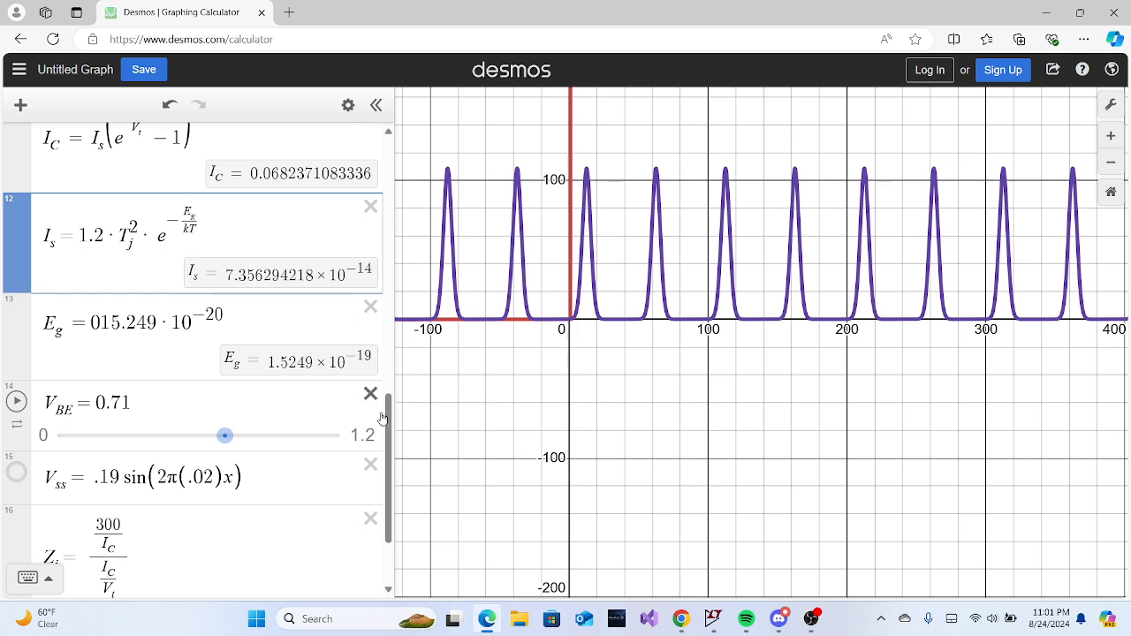
scroll(384, 501, down, 2)
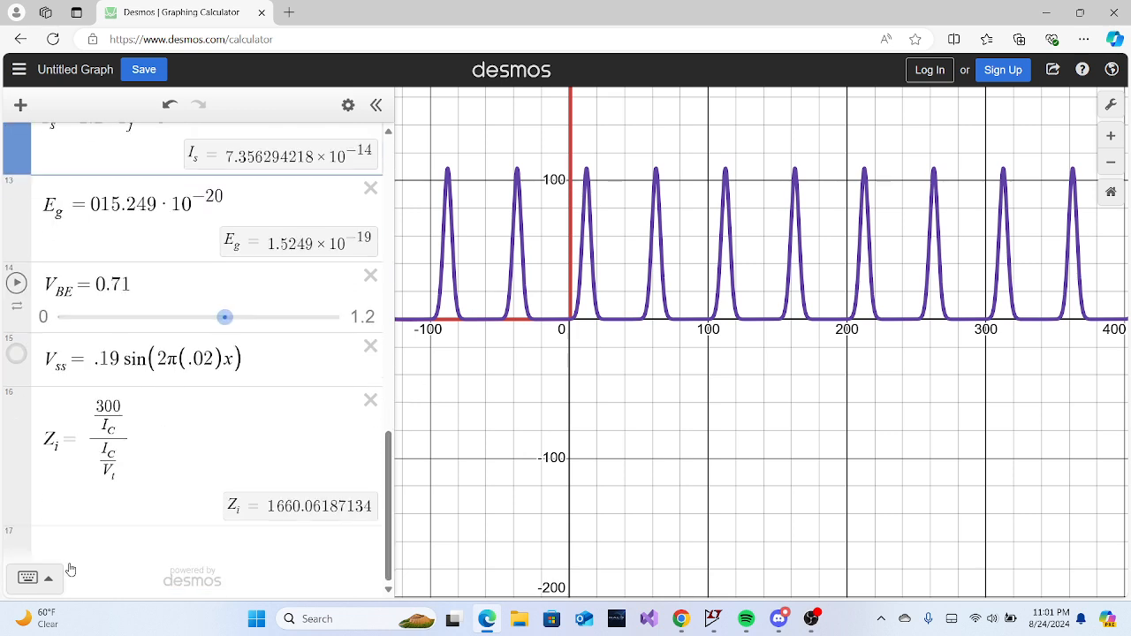
click(113, 558)
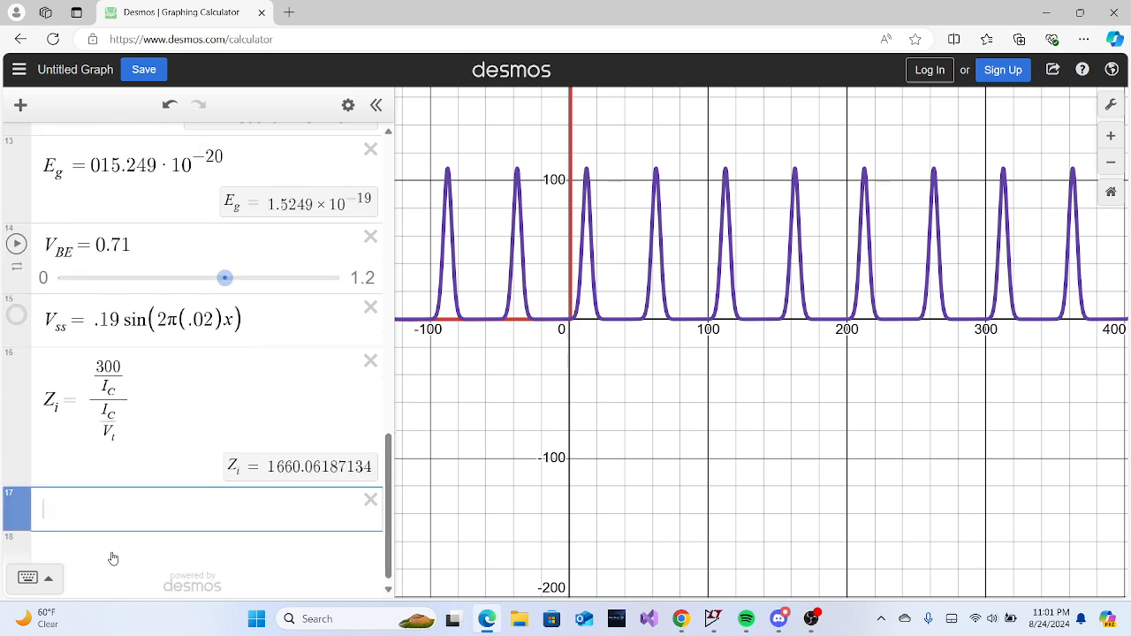
text(R)
key(Return)
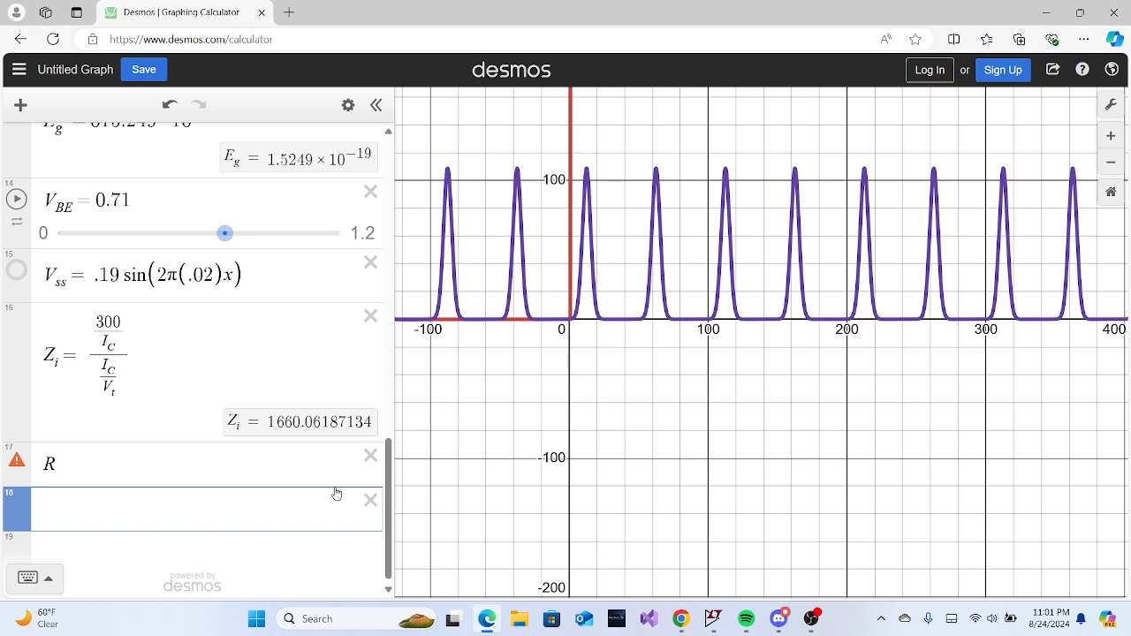
click(84, 467)
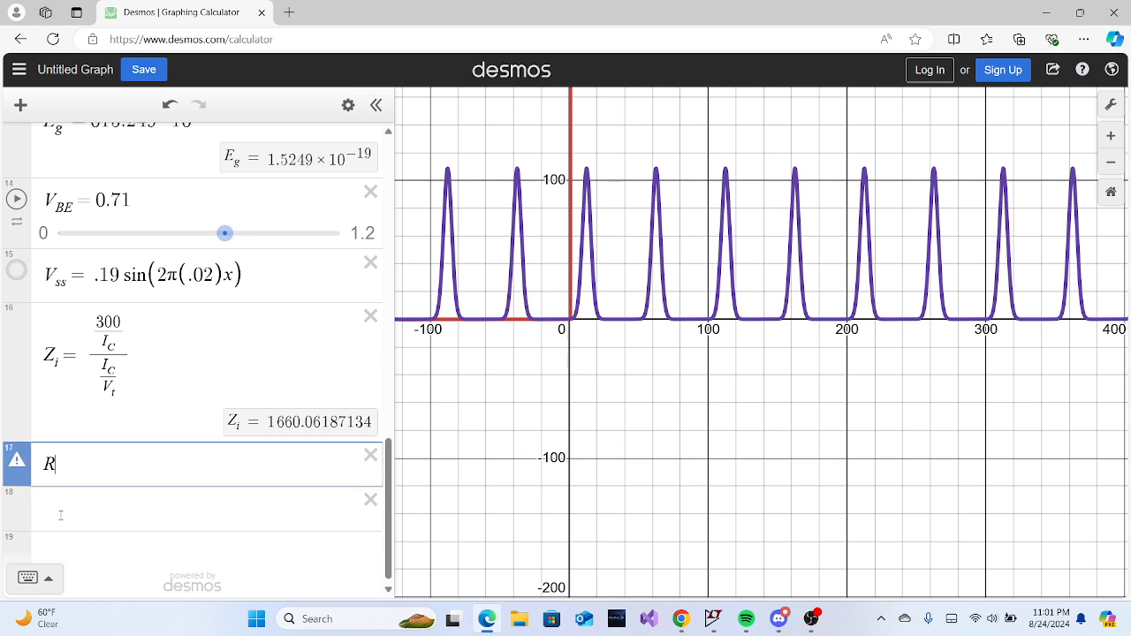
click(27, 578)
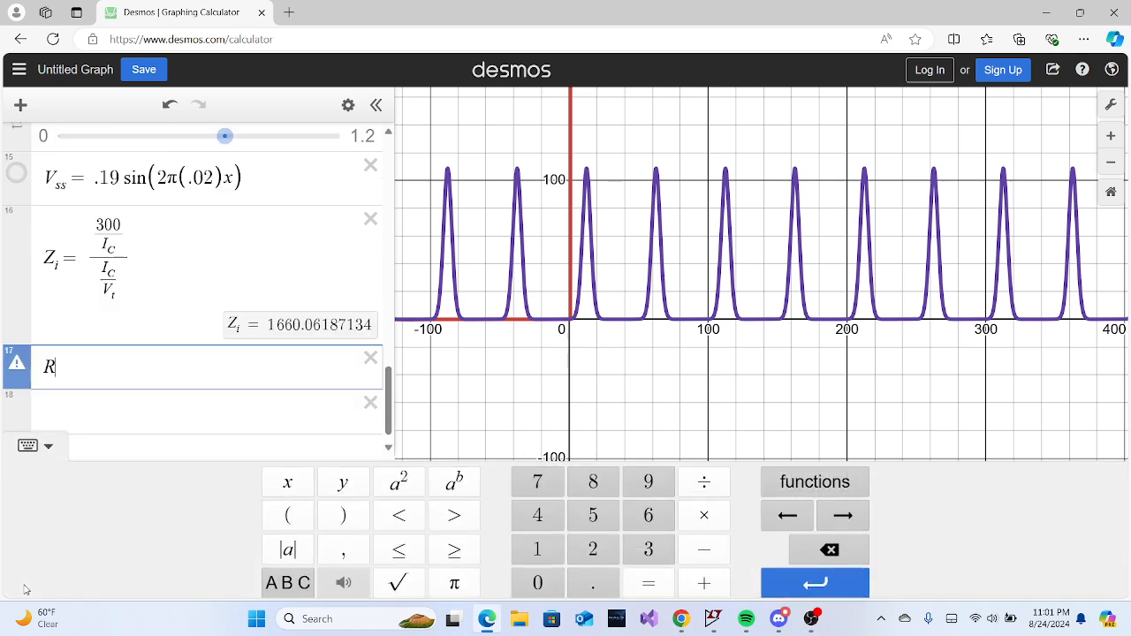
click(287, 578)
click(419, 579)
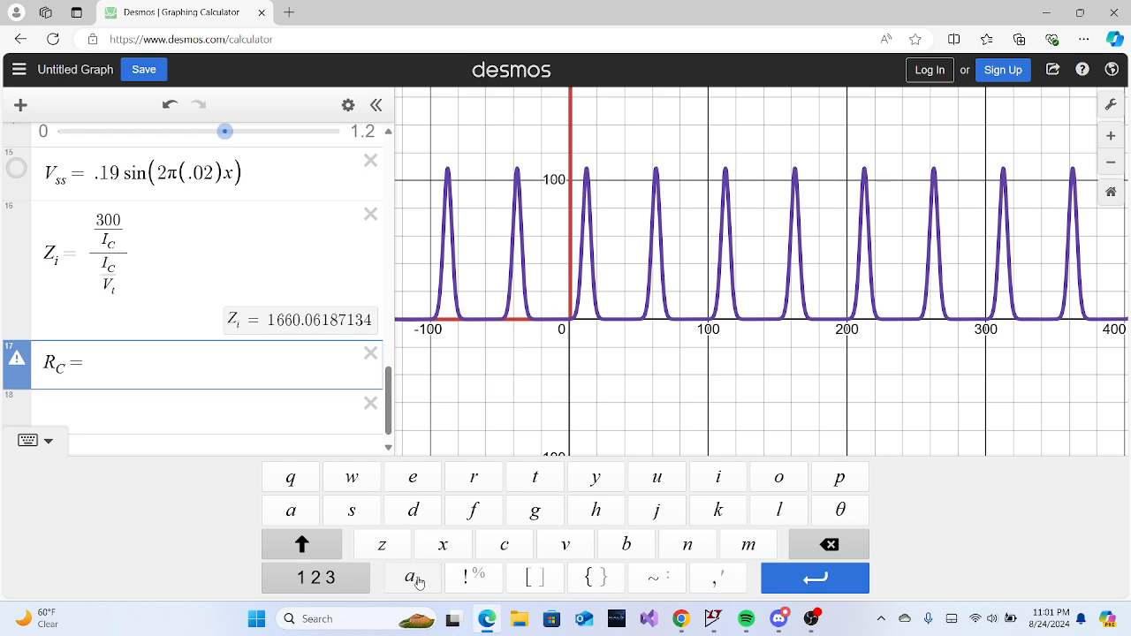
text(C=1000)
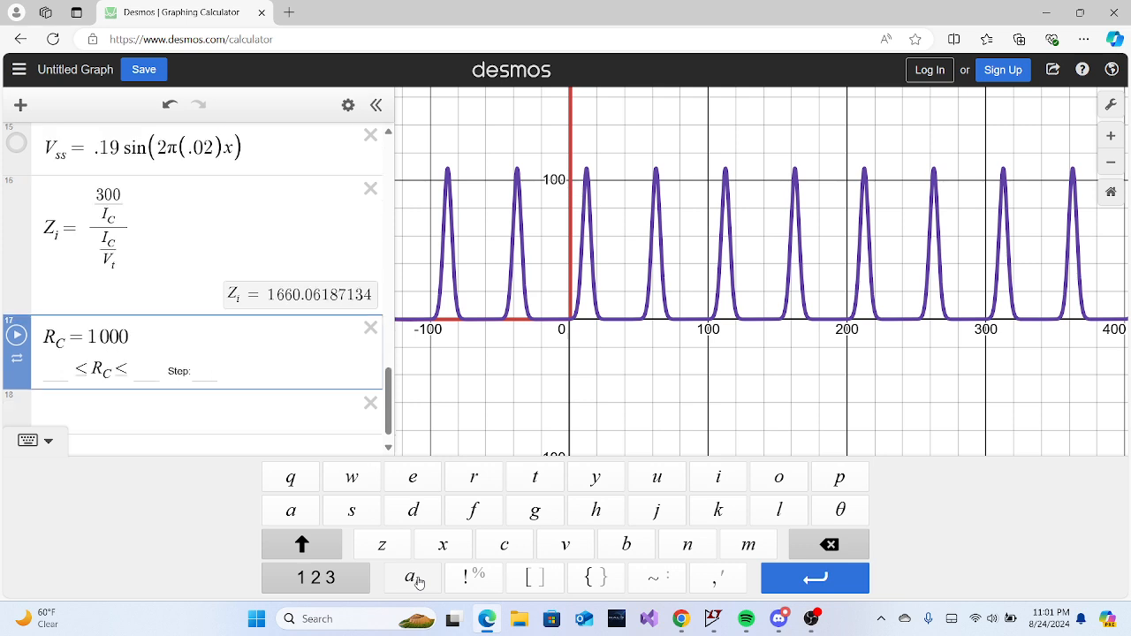
Start a new expression V_c = I_c below R_C, with both lowercase c letters as subscripts.
click(211, 414)
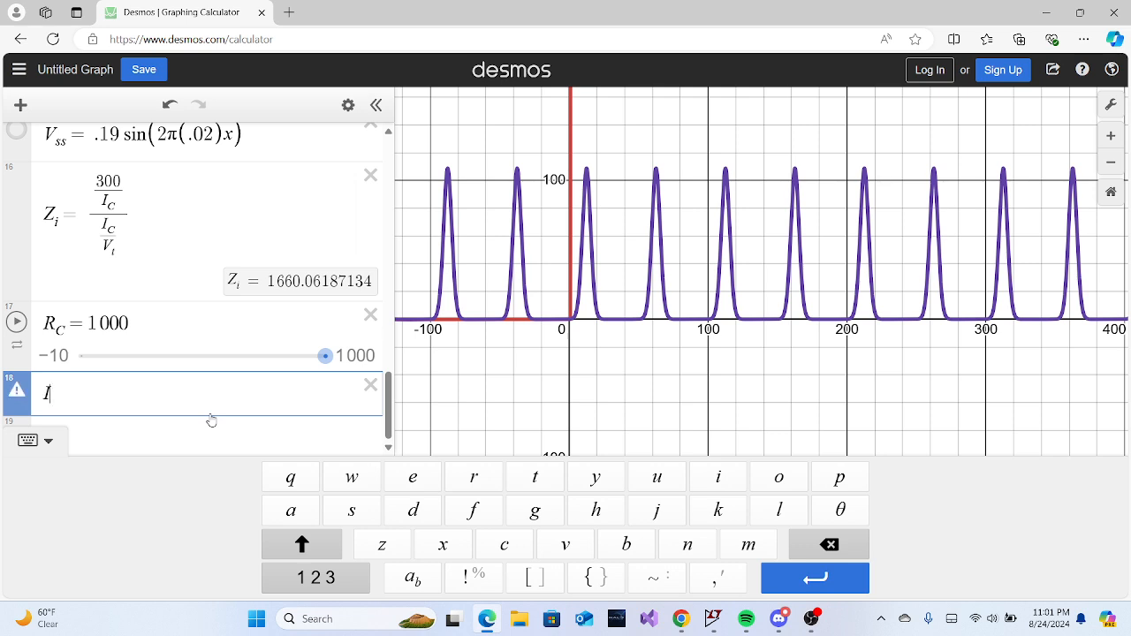
key(BackSpace)
text(V)
click(410, 578)
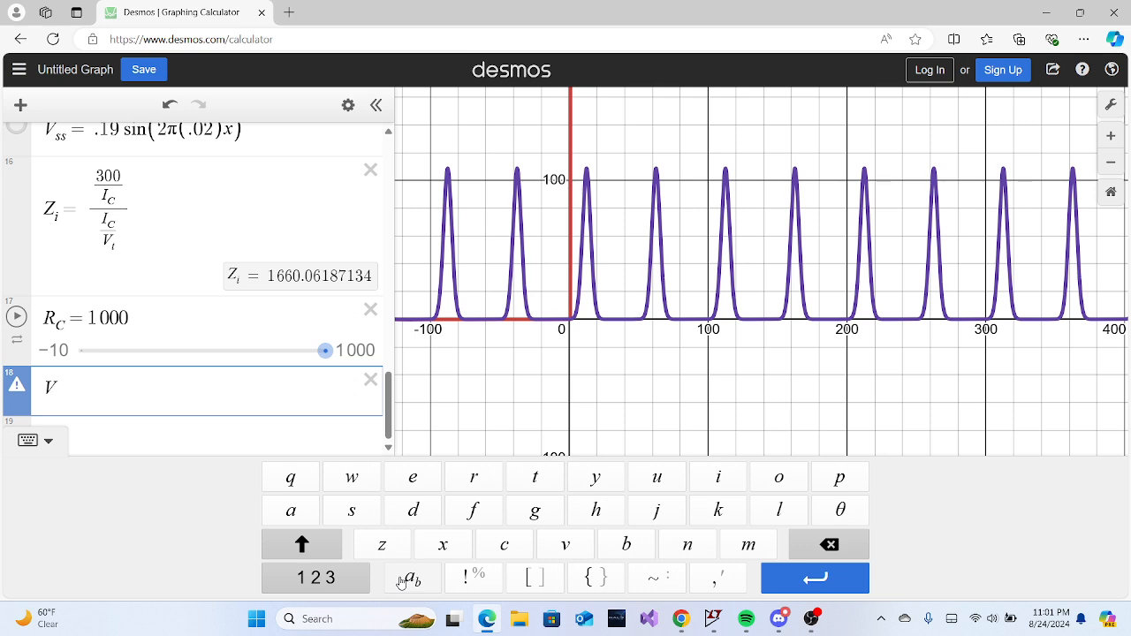
click(497, 544)
text(= I)
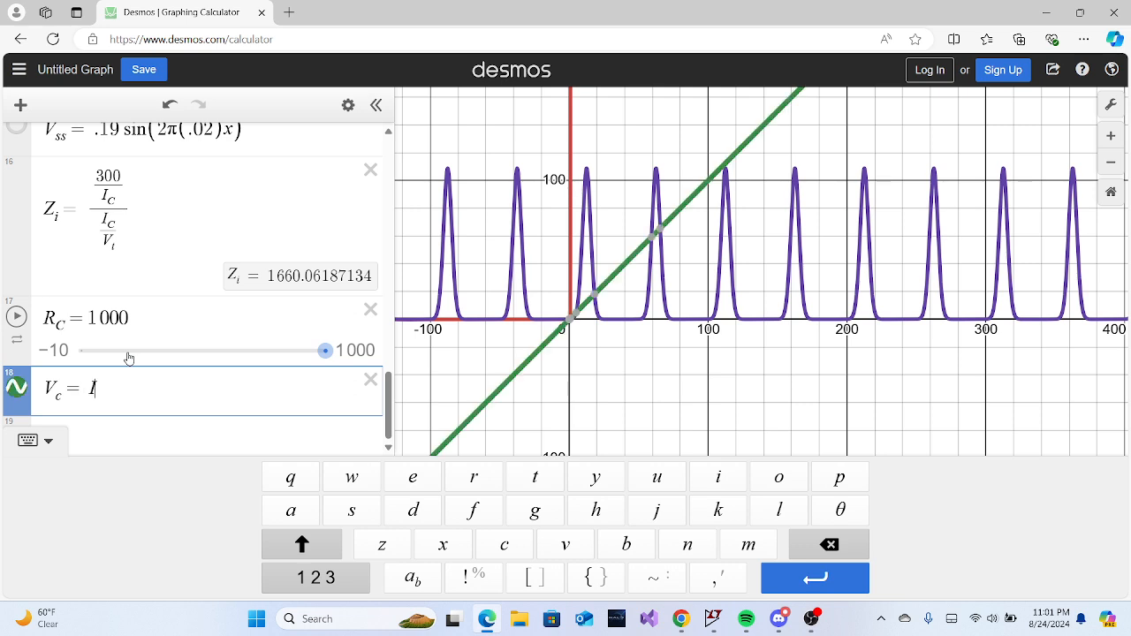
click(419, 591)
click(500, 550)
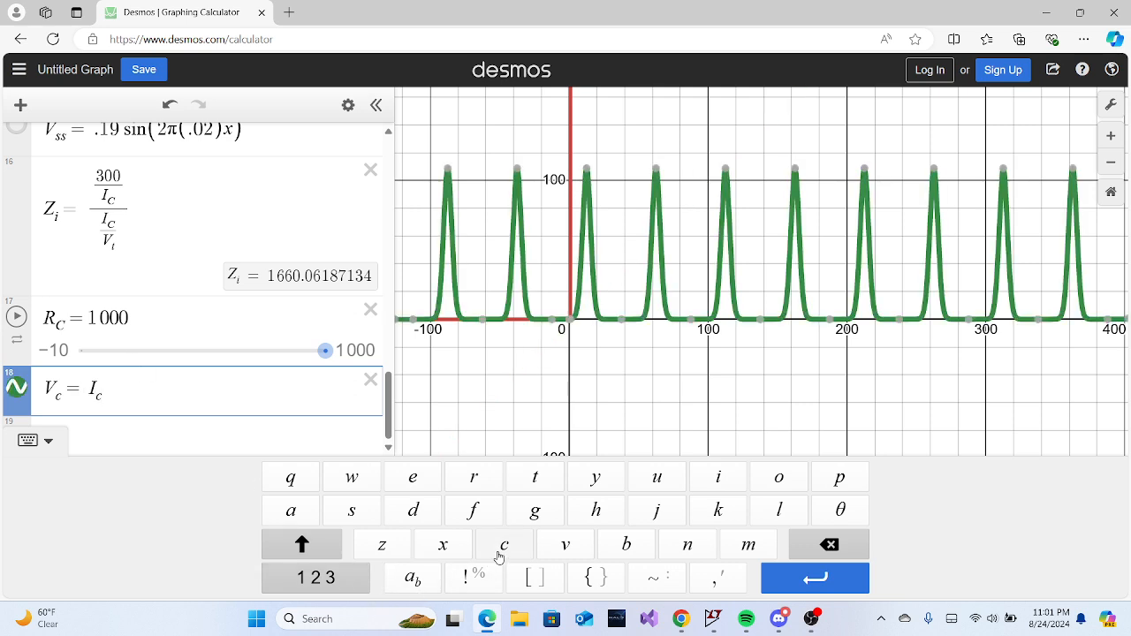
Multiply I_c by R_C in the V_c expression, writing the C as an uppercase subscript.
text(//)
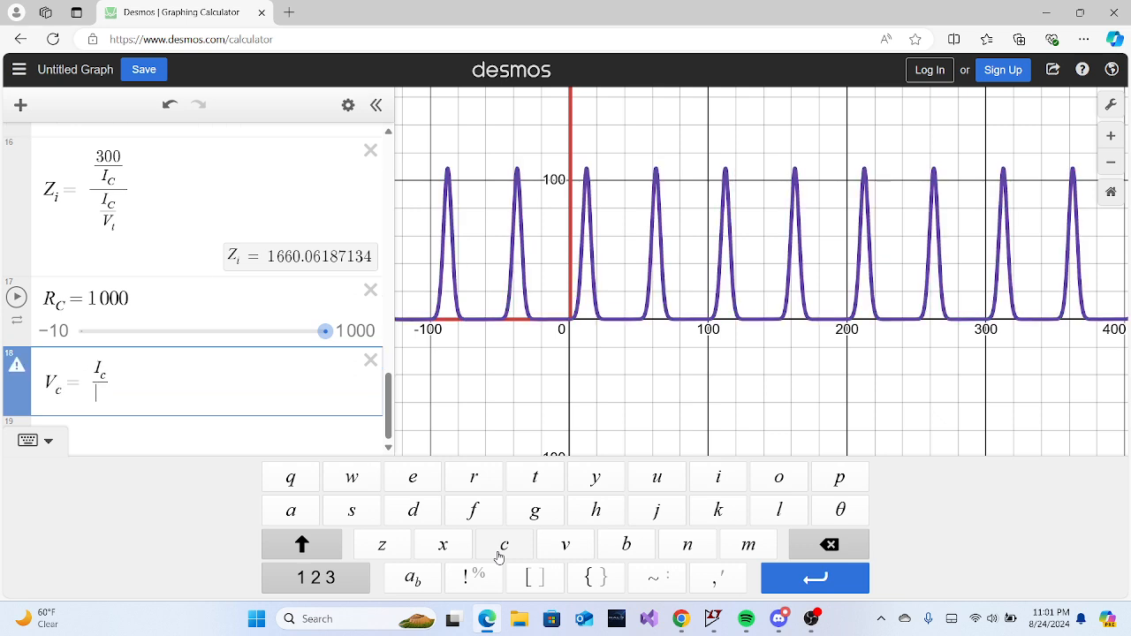
key(BackSpace)
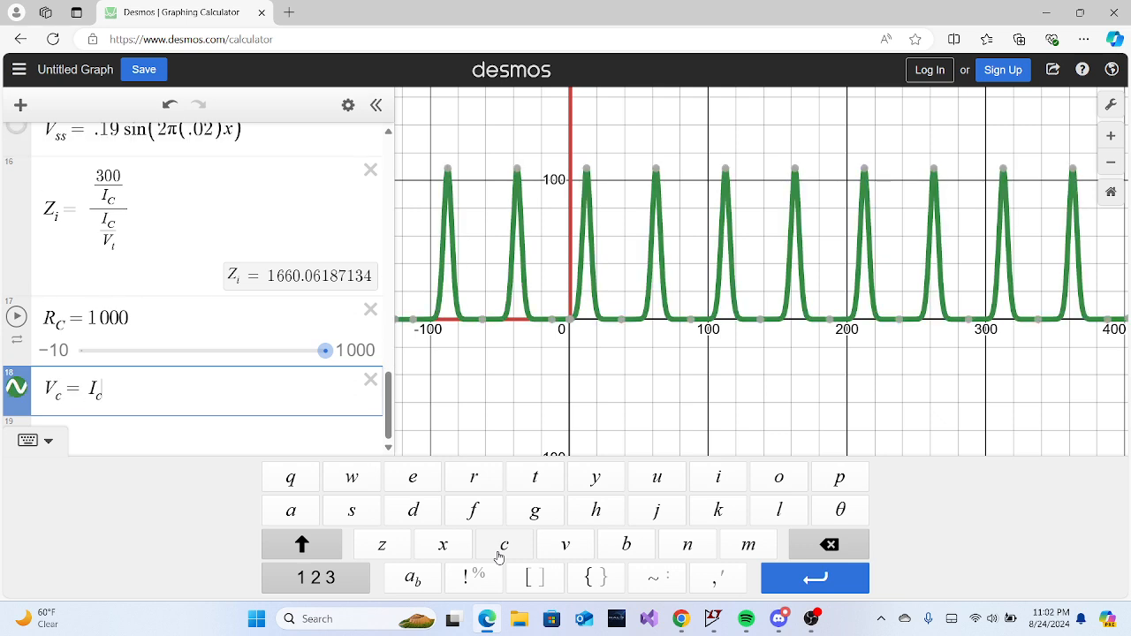
text(R)
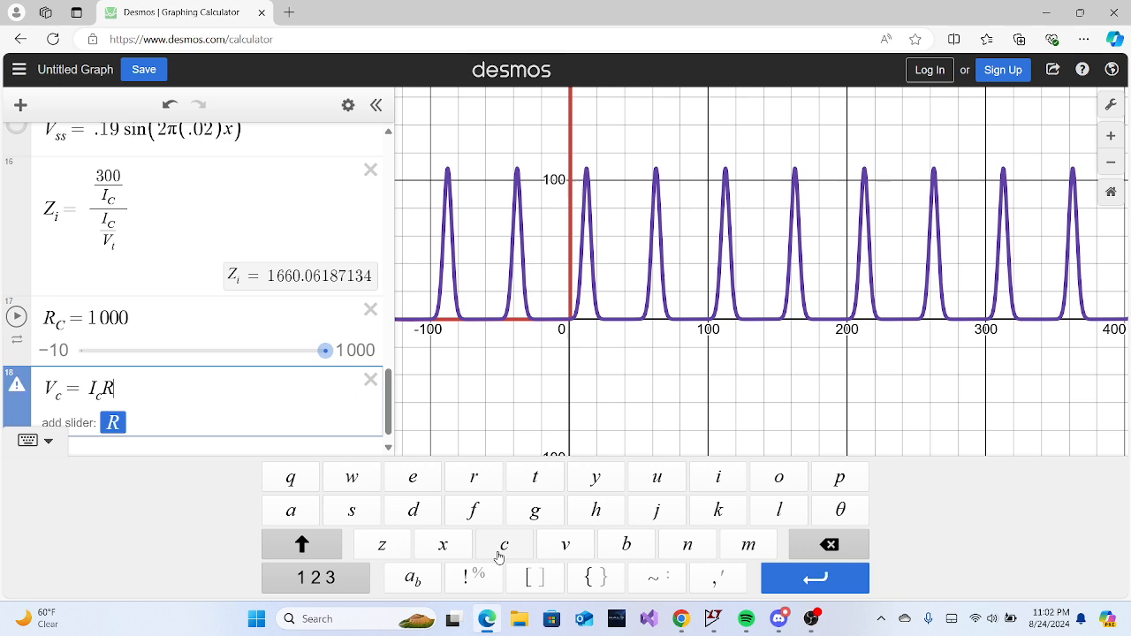
click(407, 582)
text(c)
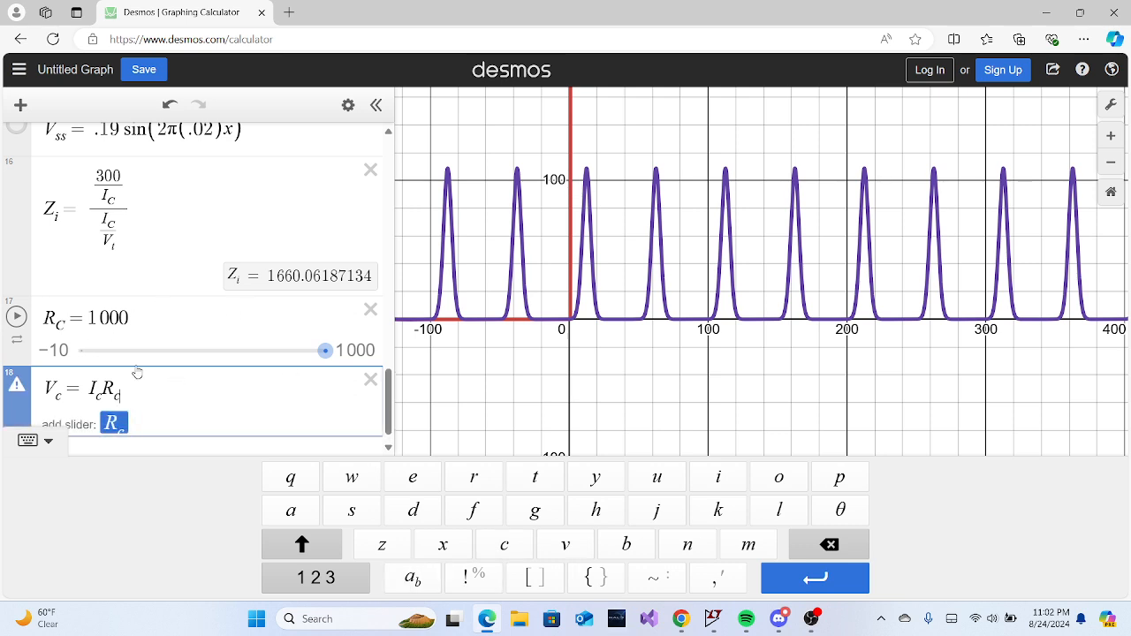
key(BackSpace)
text(C)
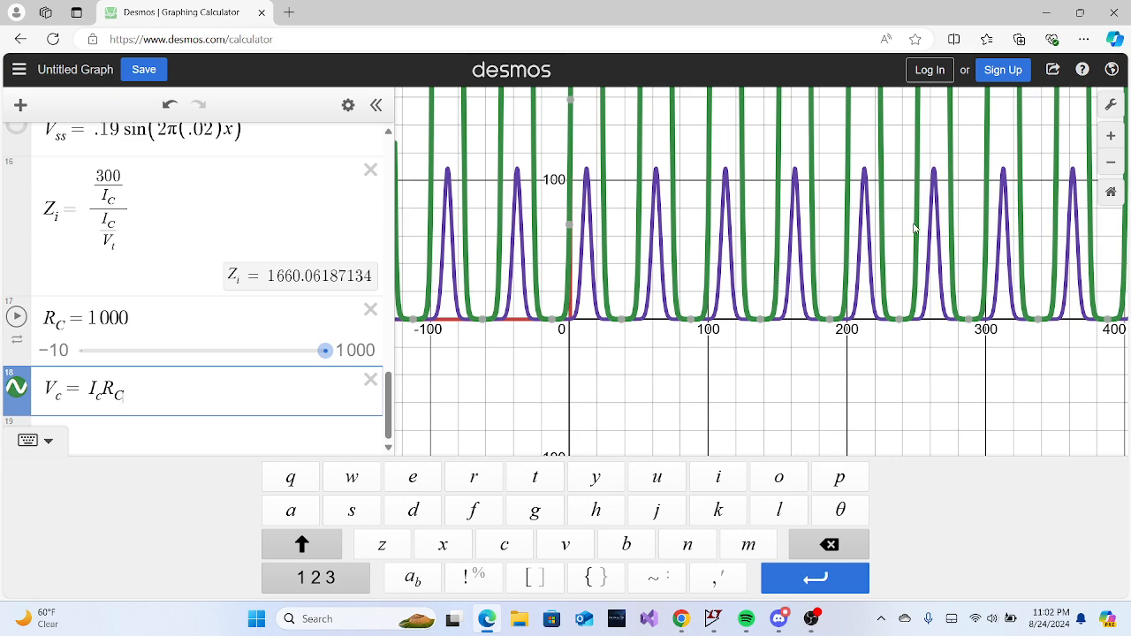
Examine the full height of the V_c curve on the graph at a much larger scale.
scroll(917, 229, down, 5)
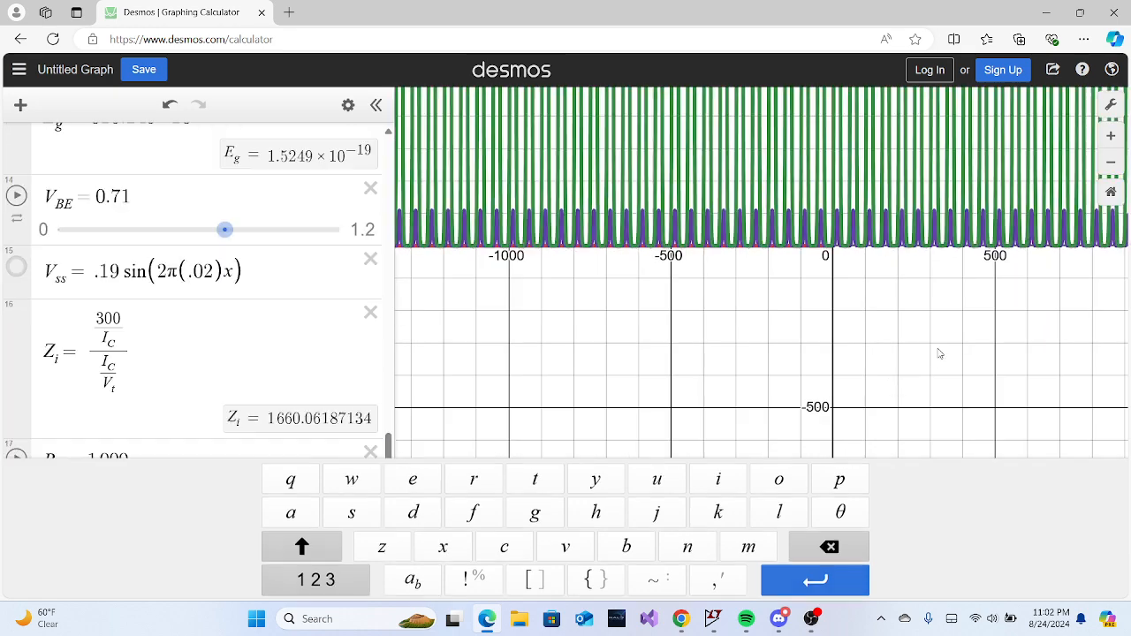
drag(939, 353, 760, 596)
scroll(875, 307, down, 5)
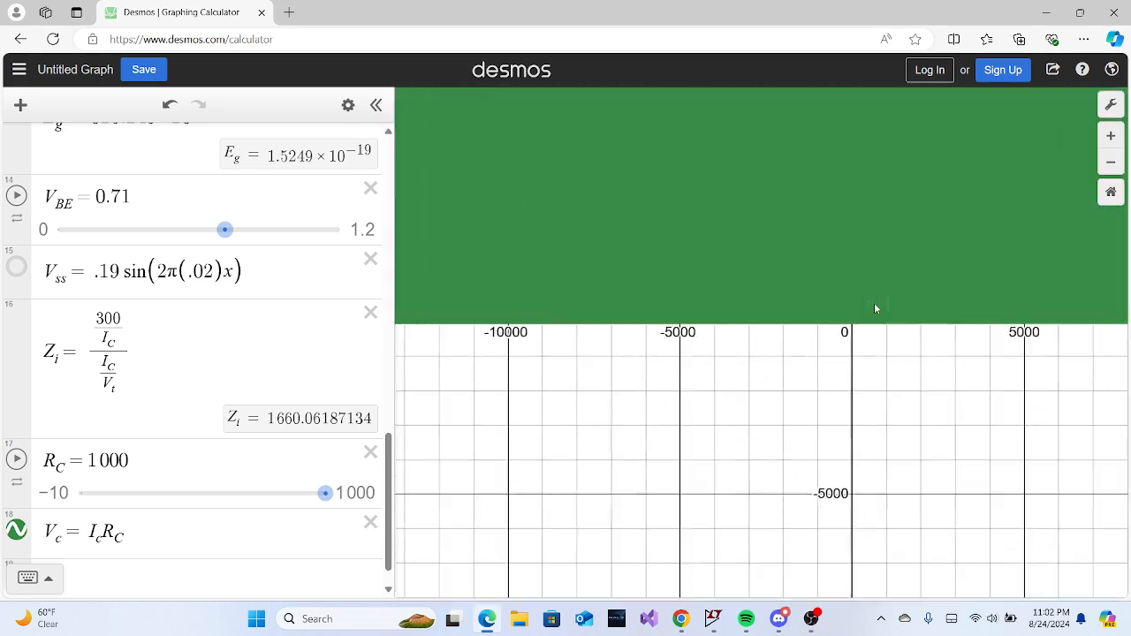
scroll(875, 308, up, 7)
scroll(875, 308, down, 3)
scroll(875, 307, down, 4)
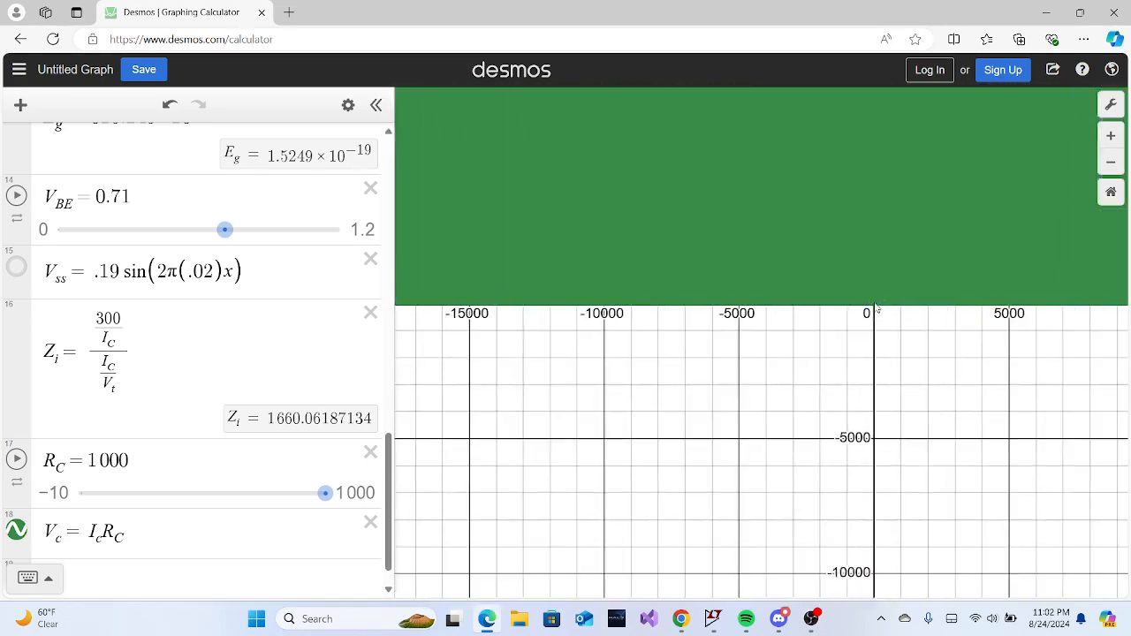
scroll(899, 243, down, 5)
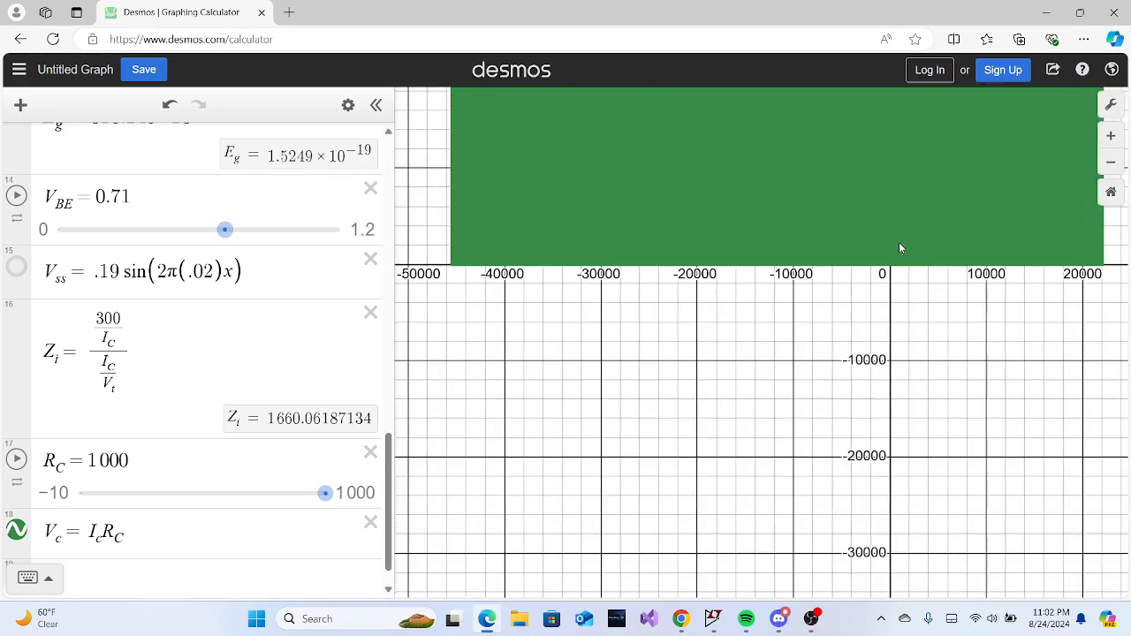
scroll(900, 248, down, 3)
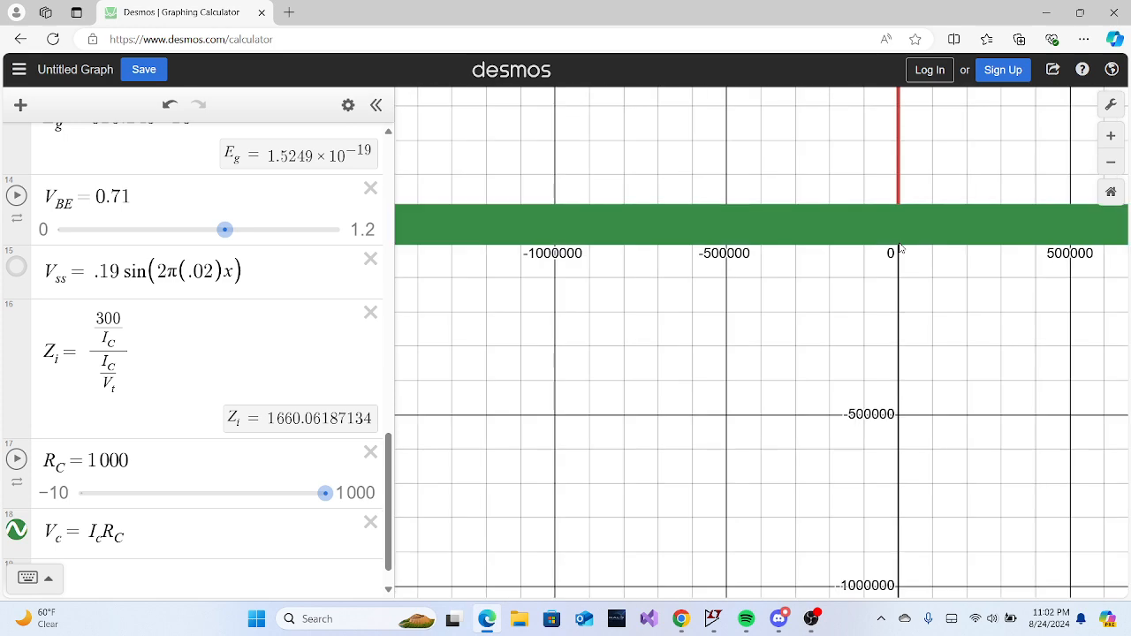
scroll(900, 247, up, 3)
drag(952, 297, 845, 454)
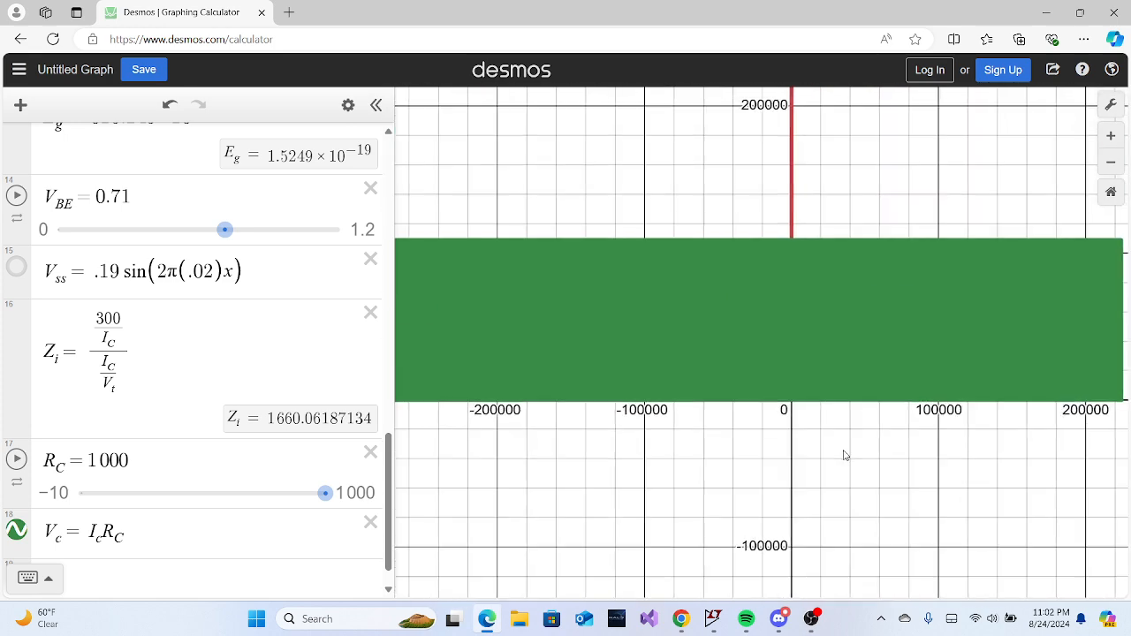
Delete the V_c and R_C expressions.
click(144, 532)
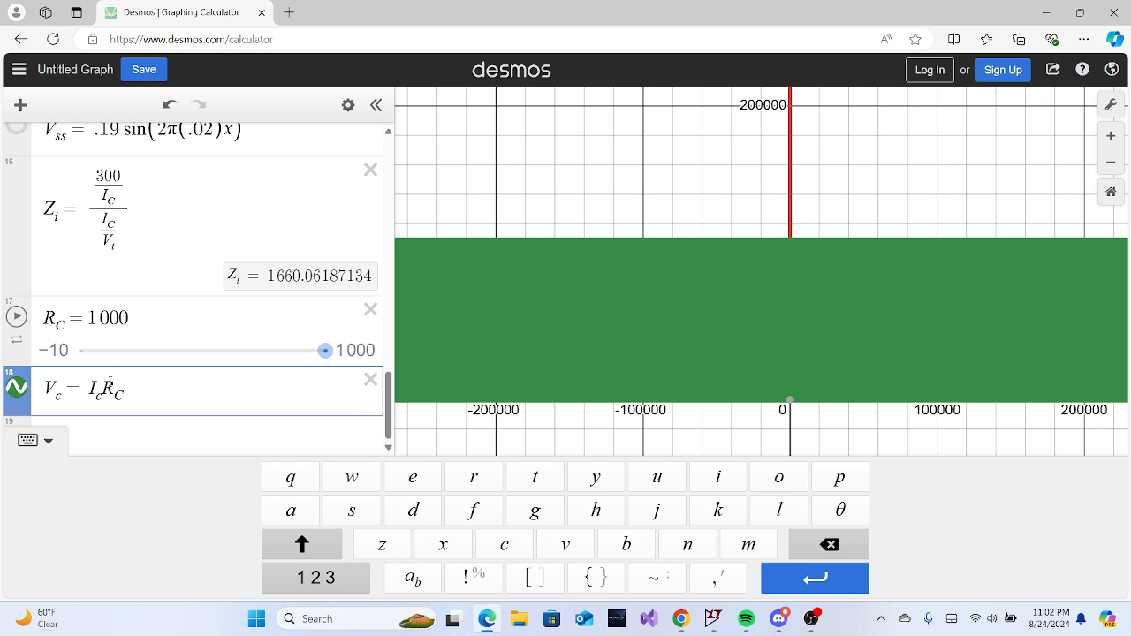
click(150, 321)
click(131, 404)
click(371, 383)
click(371, 354)
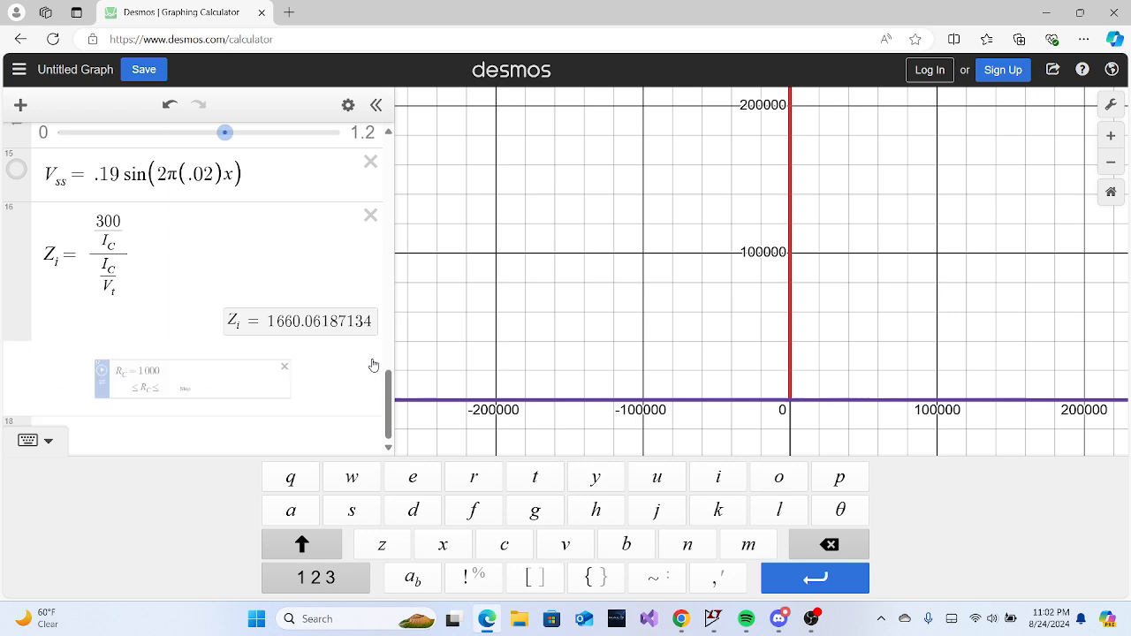
Examine the d_IC derivative expression, highlighting its name.
drag(390, 378, 404, 240)
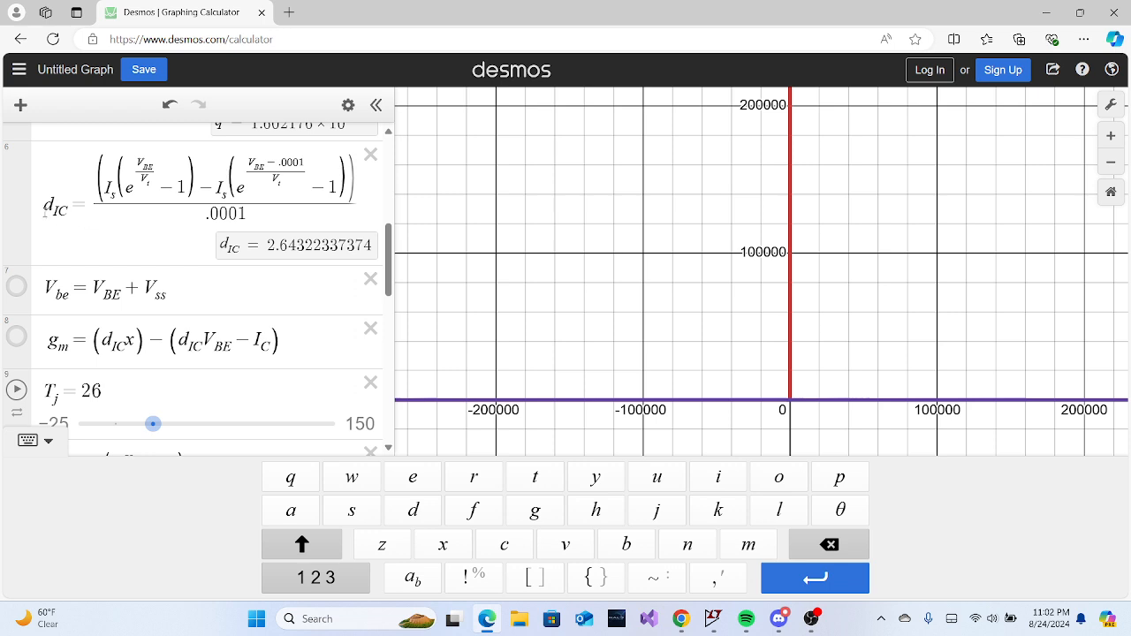
drag(46, 206, 80, 227)
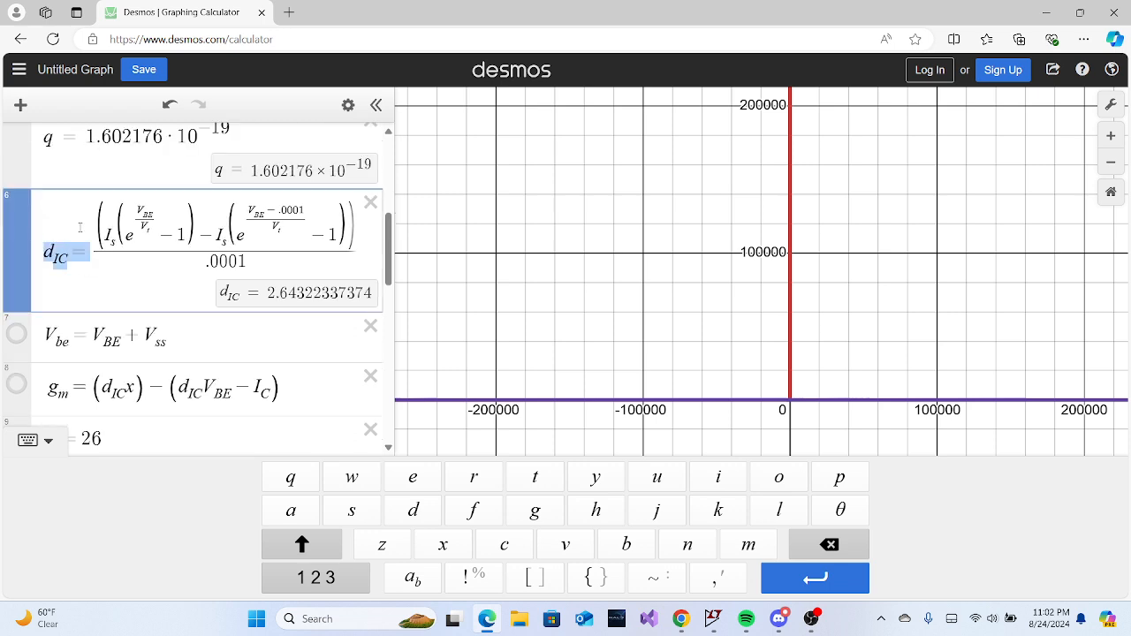
click(266, 289)
click(266, 262)
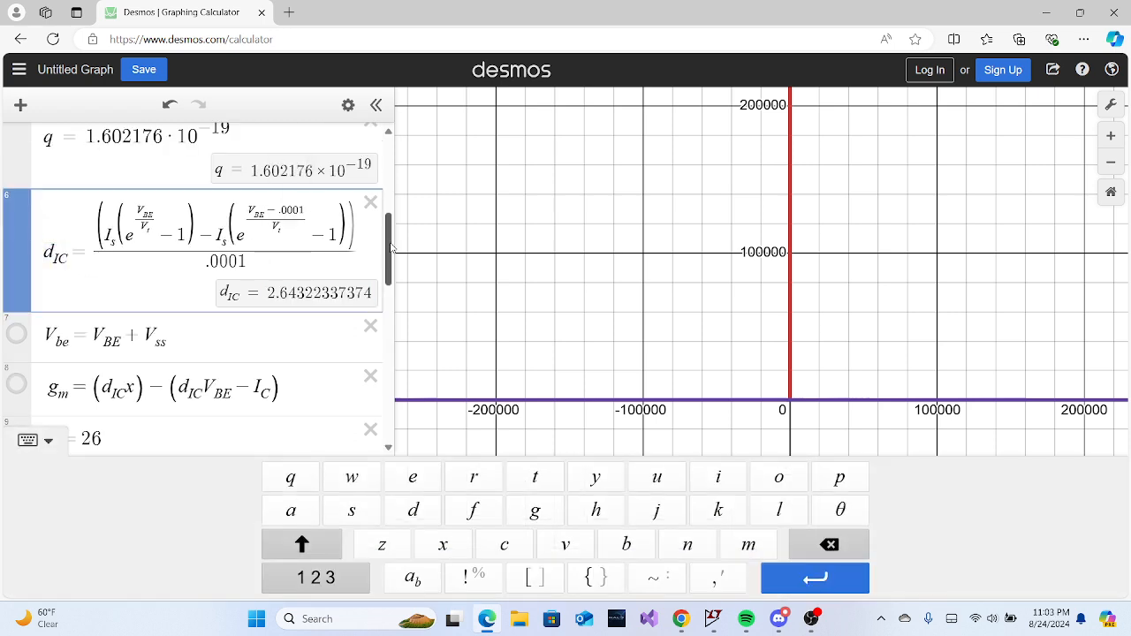
scroll(389, 250, down, 3)
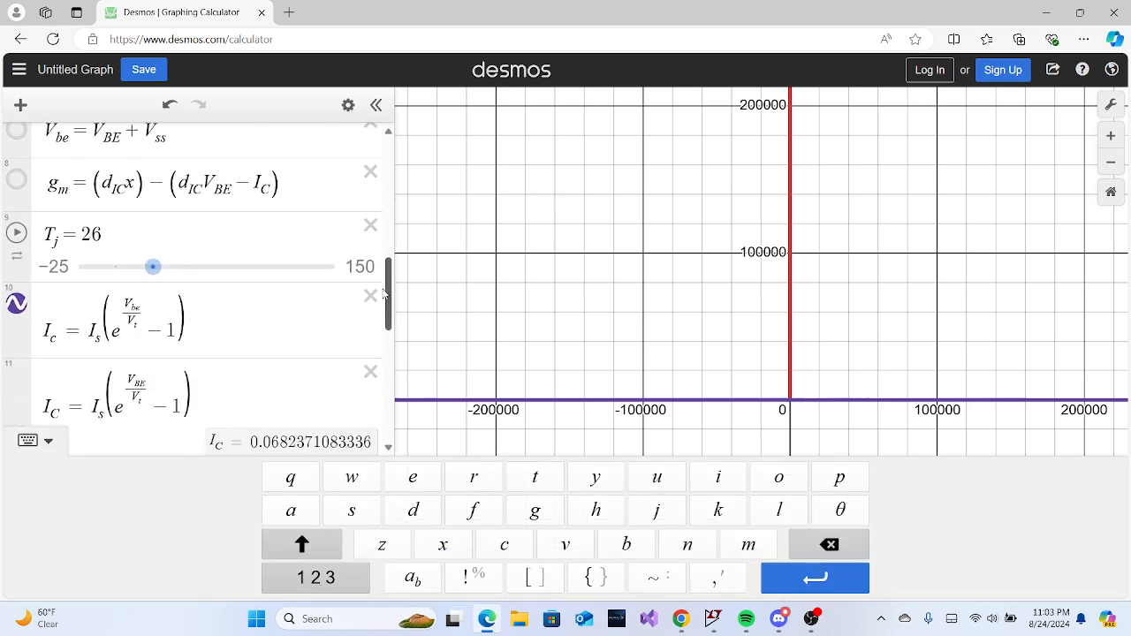
Show the V_be curve and view it near the origin, slightly wider than the default graph view.
click(20, 132)
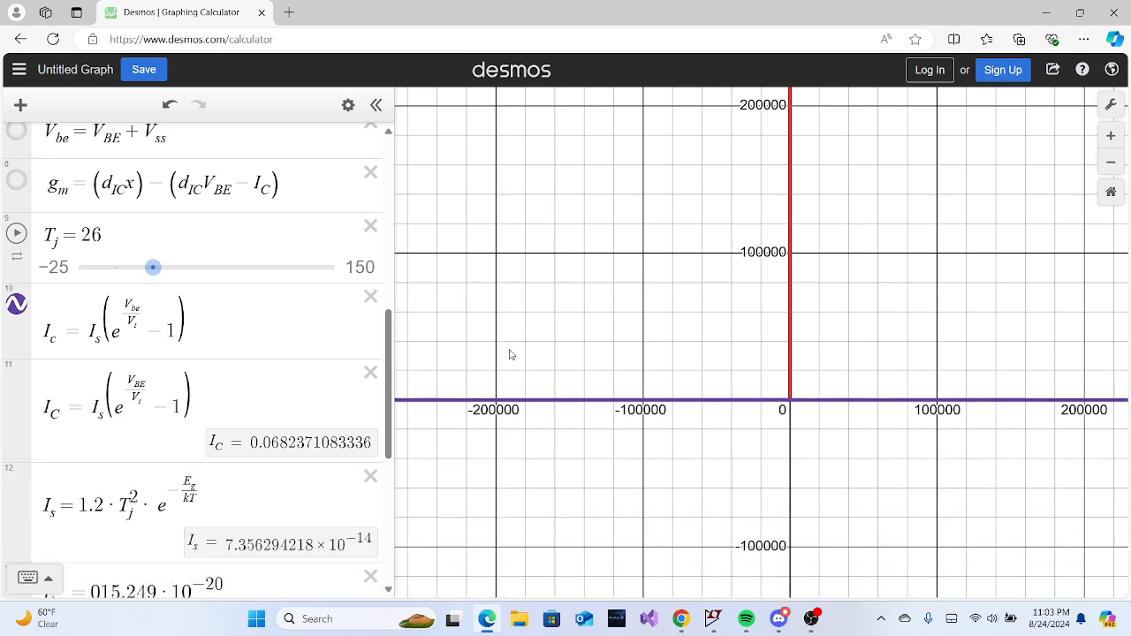
scroll(846, 364, up, 5)
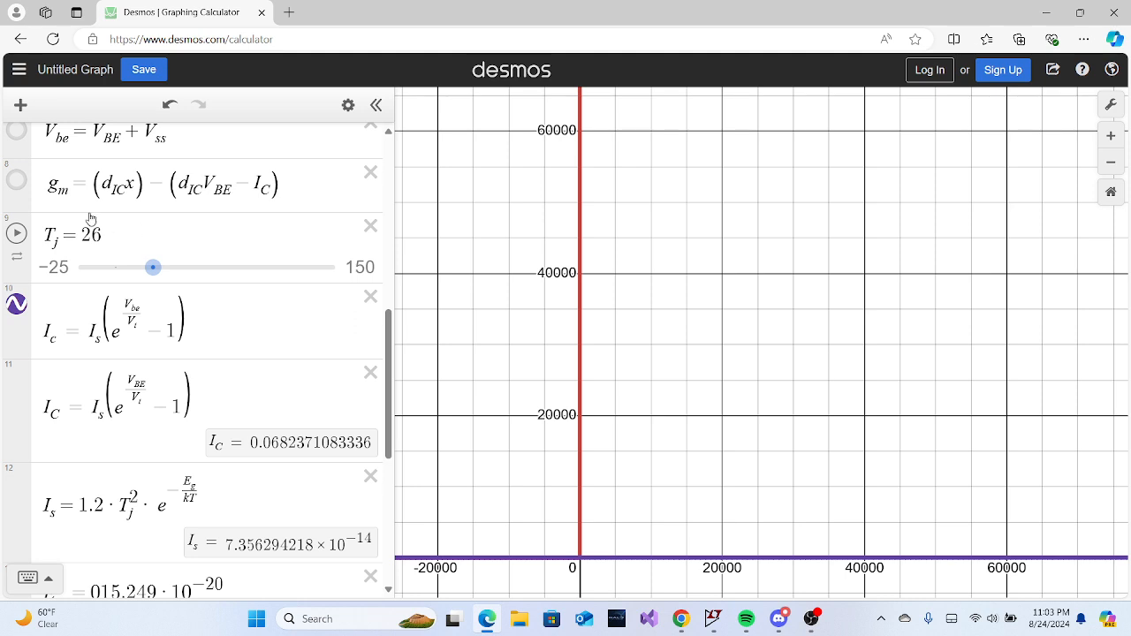
click(24, 131)
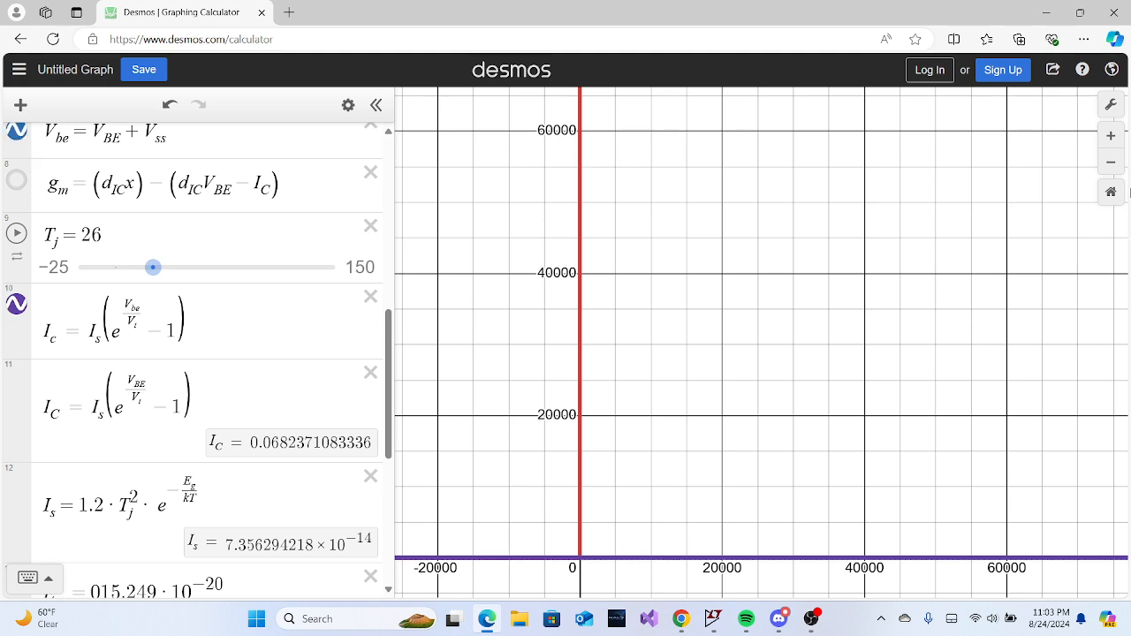
click(1109, 193)
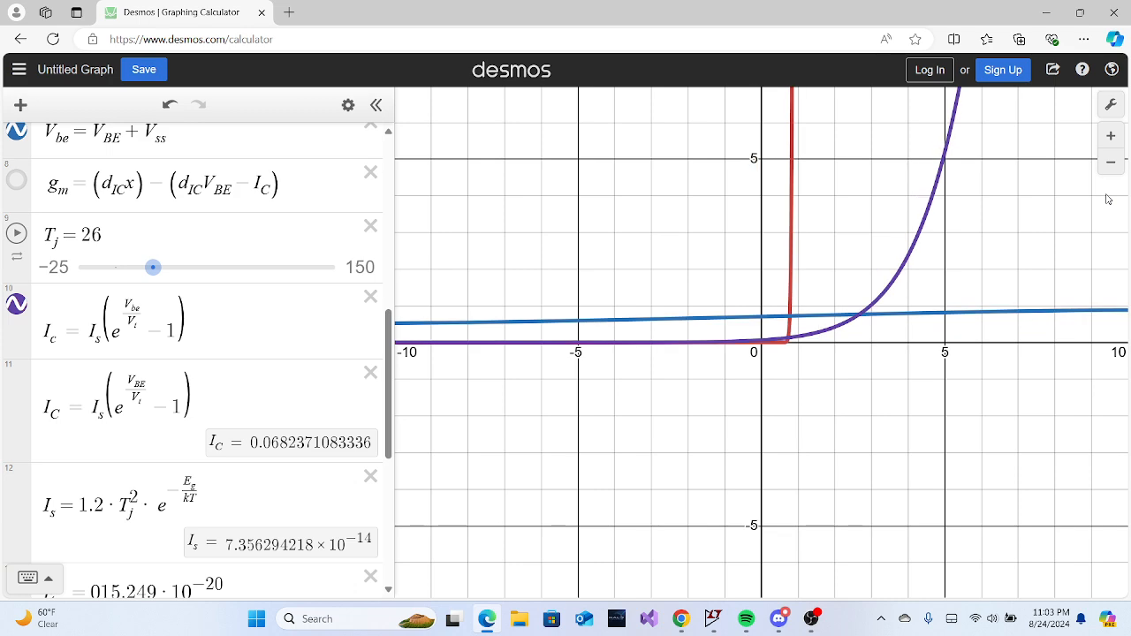
scroll(899, 290, down, 3)
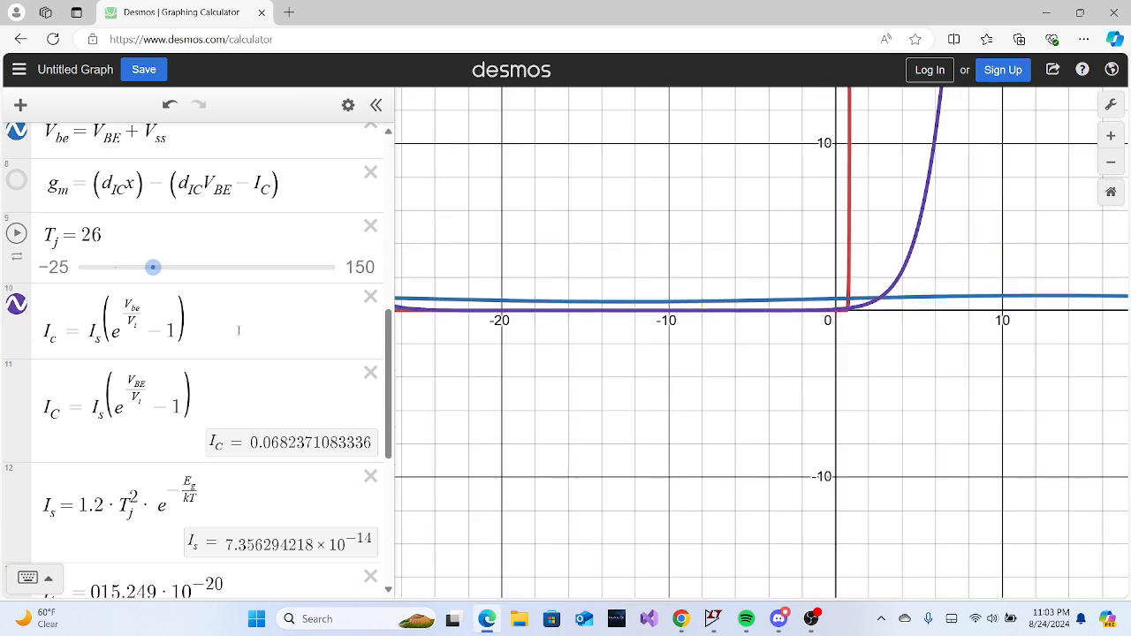
Delete the E_g expression above V_BE.
scroll(389, 327, down, 5)
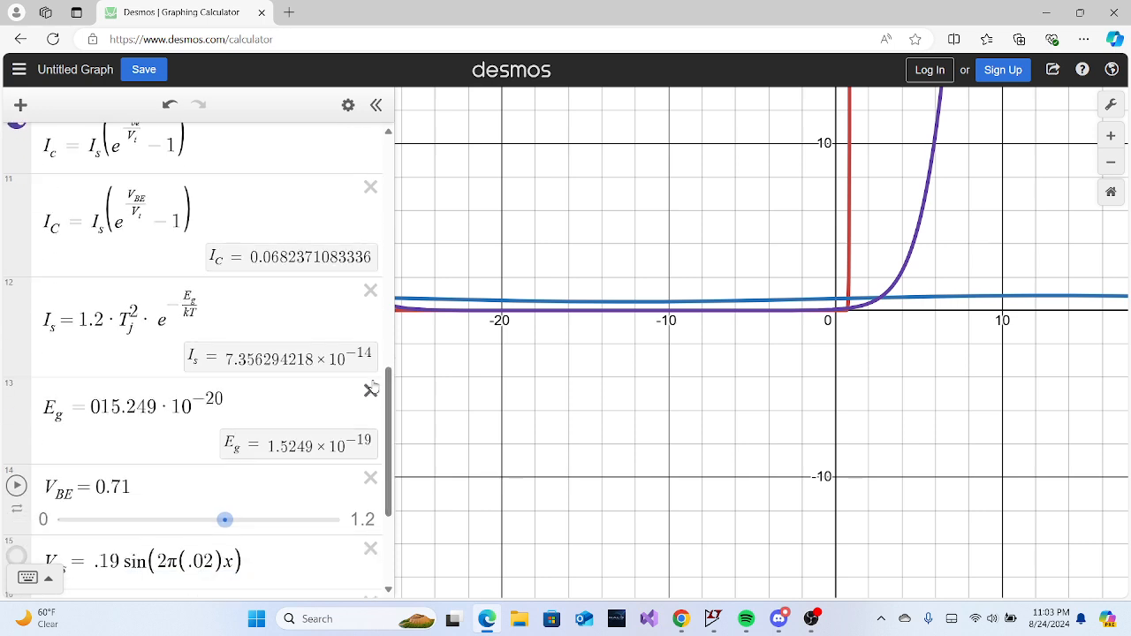
click(149, 475)
key(ctrl+a)
key(BackSpace)
key(BackSpace)
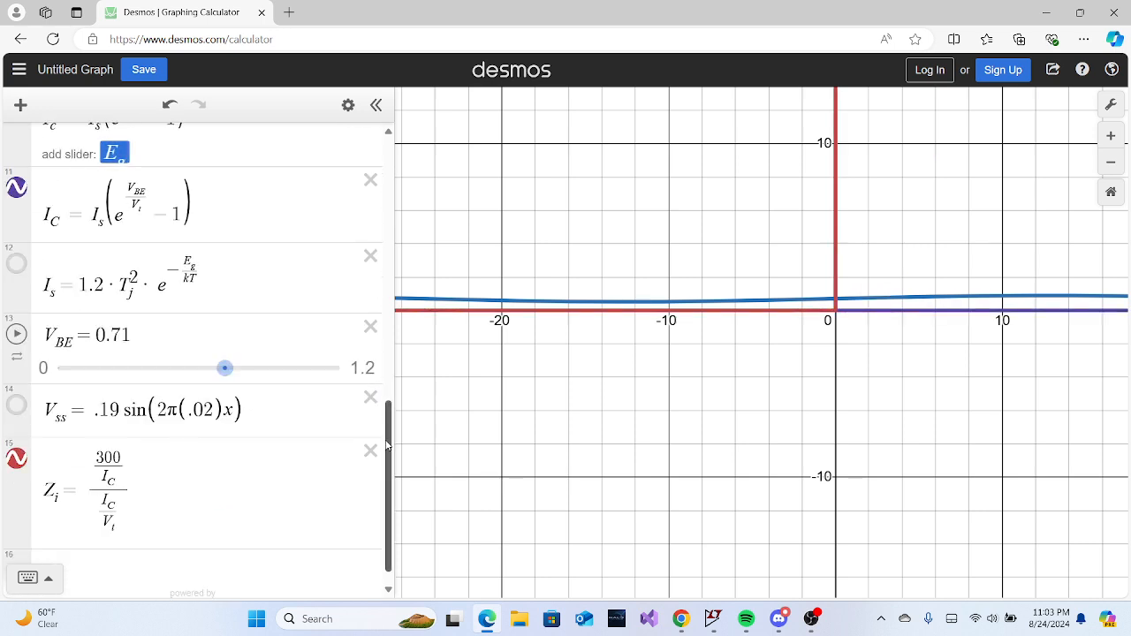
Change the V_ss sine amplitude to .4, try .3, and set it back to .4.
click(118, 409)
key(BackSpace)
key(BackSpace)
text(4)
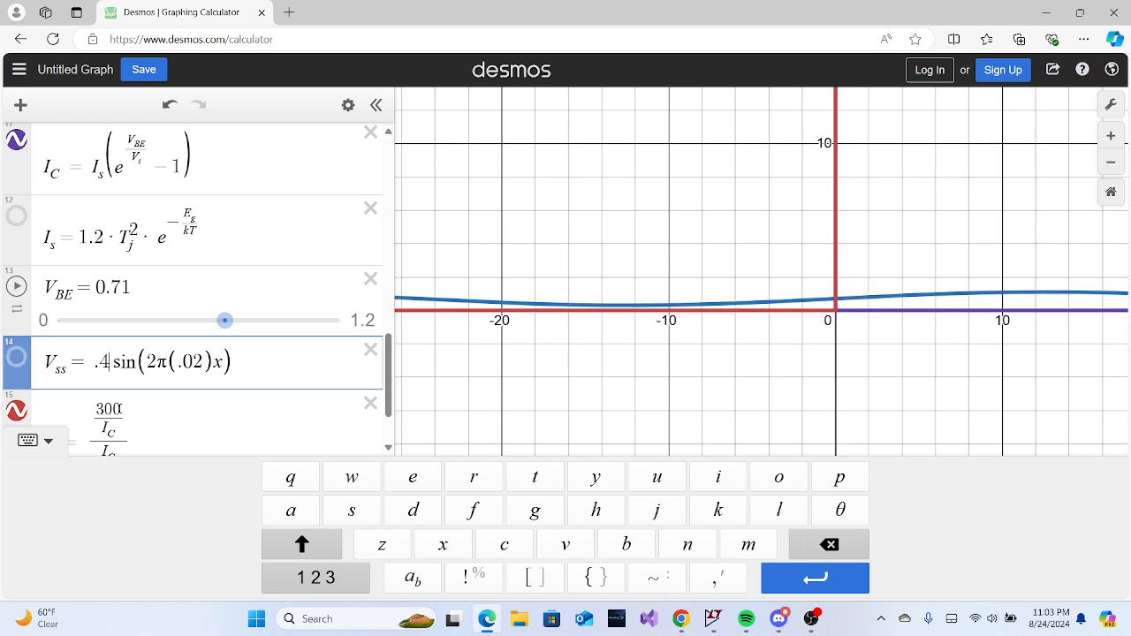
key(BackSpace)
text(4)
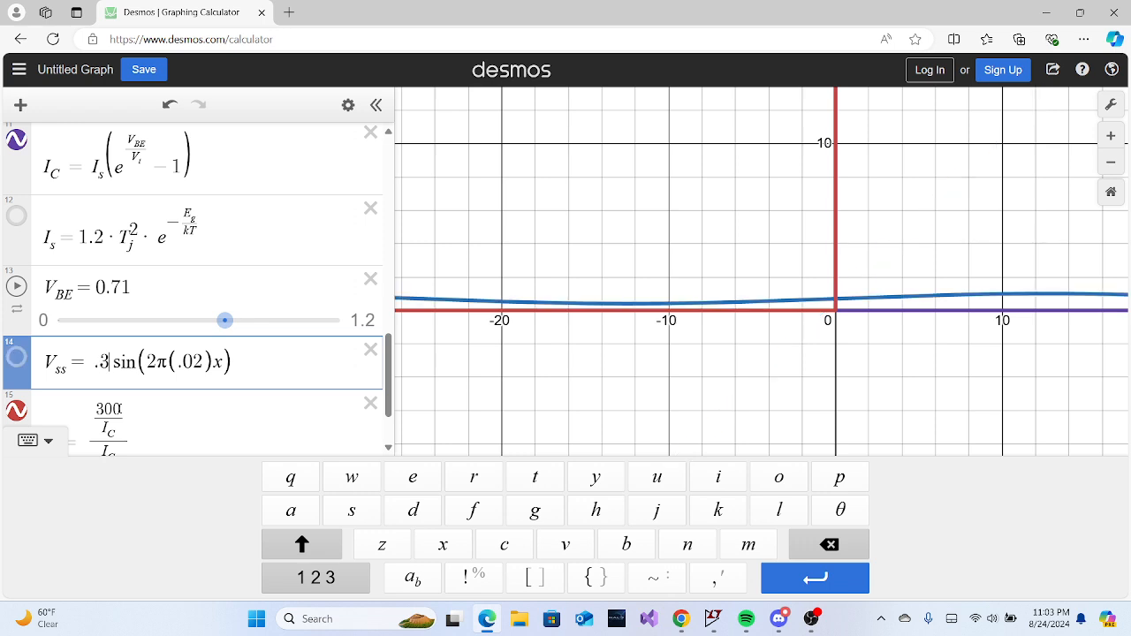
key(BackSpace)
text(4)
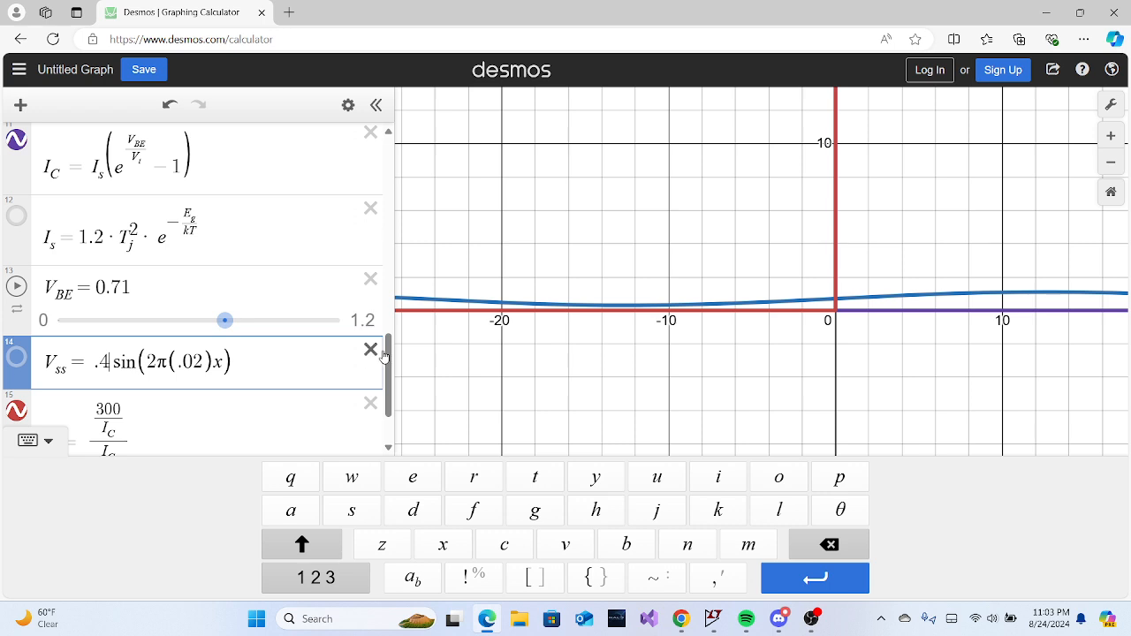
Undo the V_ss amplitude edits, the E_g deletion, the graph view change and the display of the V_be curve.
drag(389, 358, 384, 293)
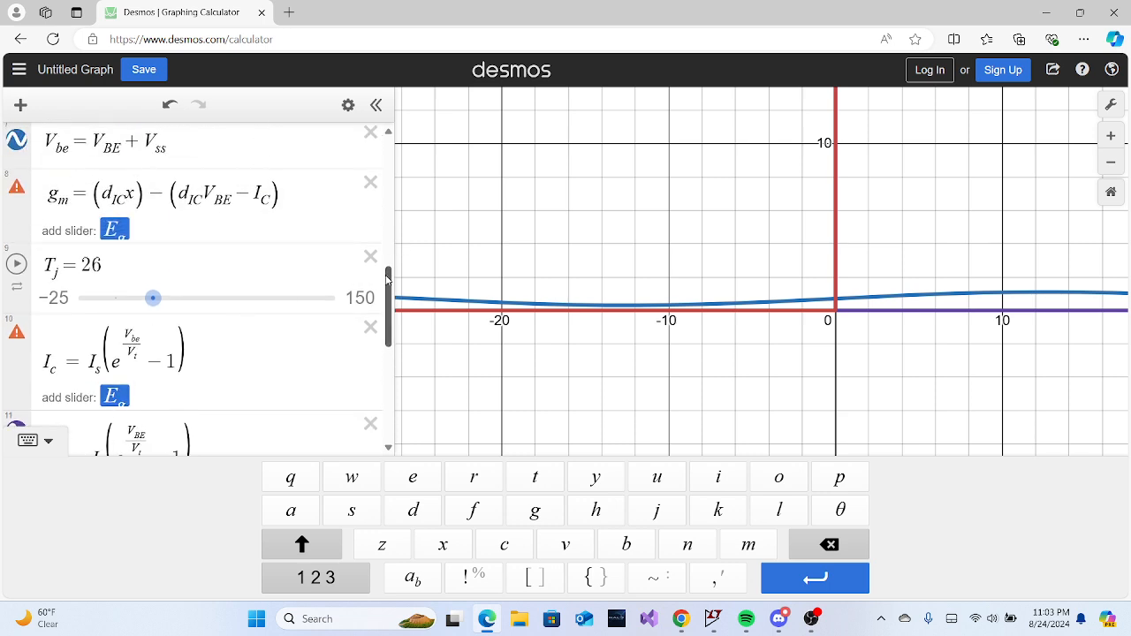
drag(387, 281, 409, 387)
key(ctrl+z)
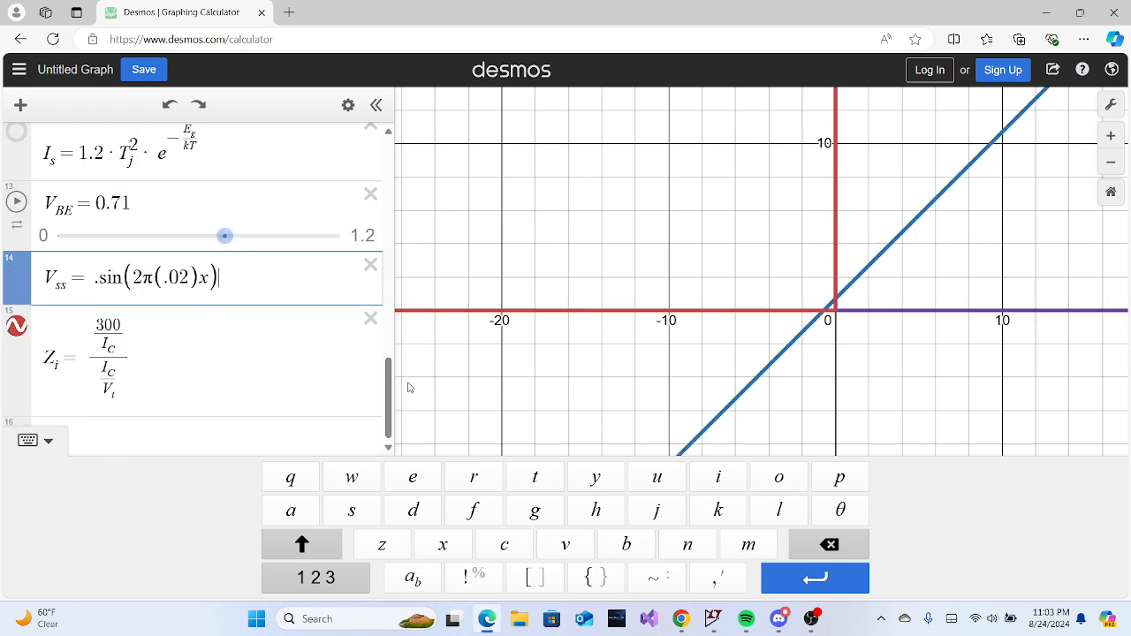
key(ctrl+z)
key(ctrl+z)
key(ctrl+z)
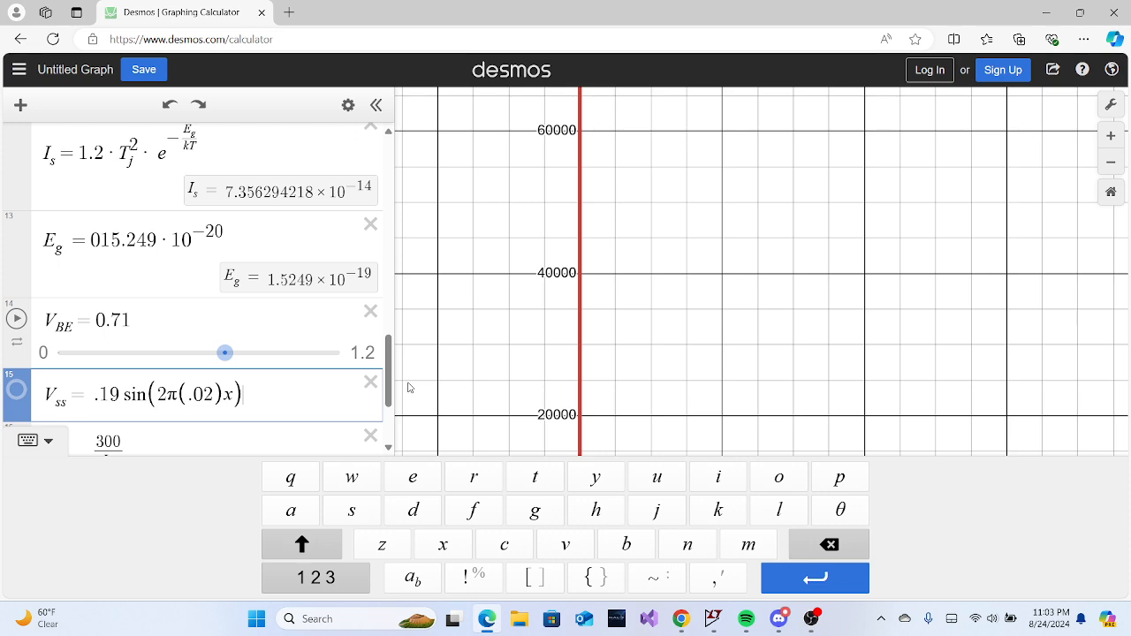
drag(390, 378, 424, 277)
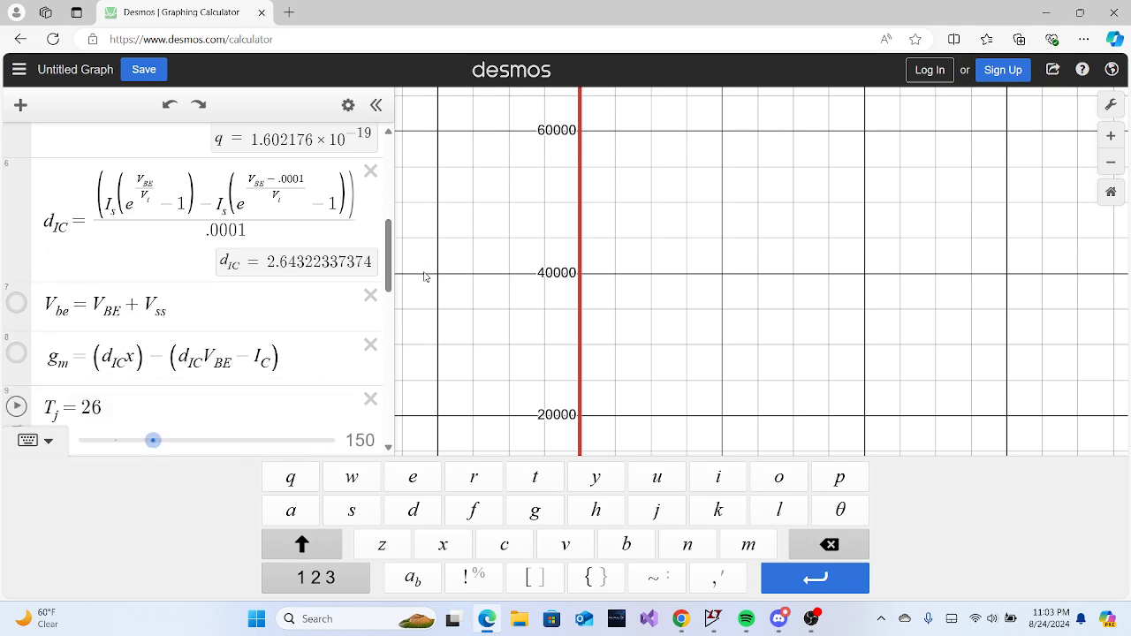
Show the V_be curve and frame four I_c peaks with the origin and the 100 level in view.
click(18, 304)
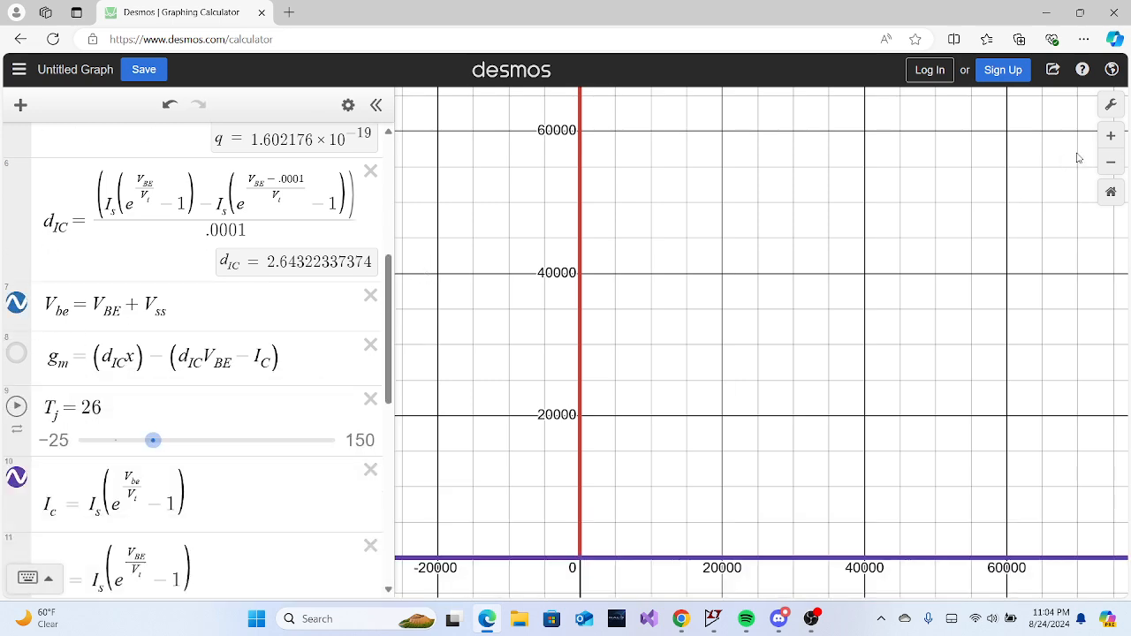
click(1111, 192)
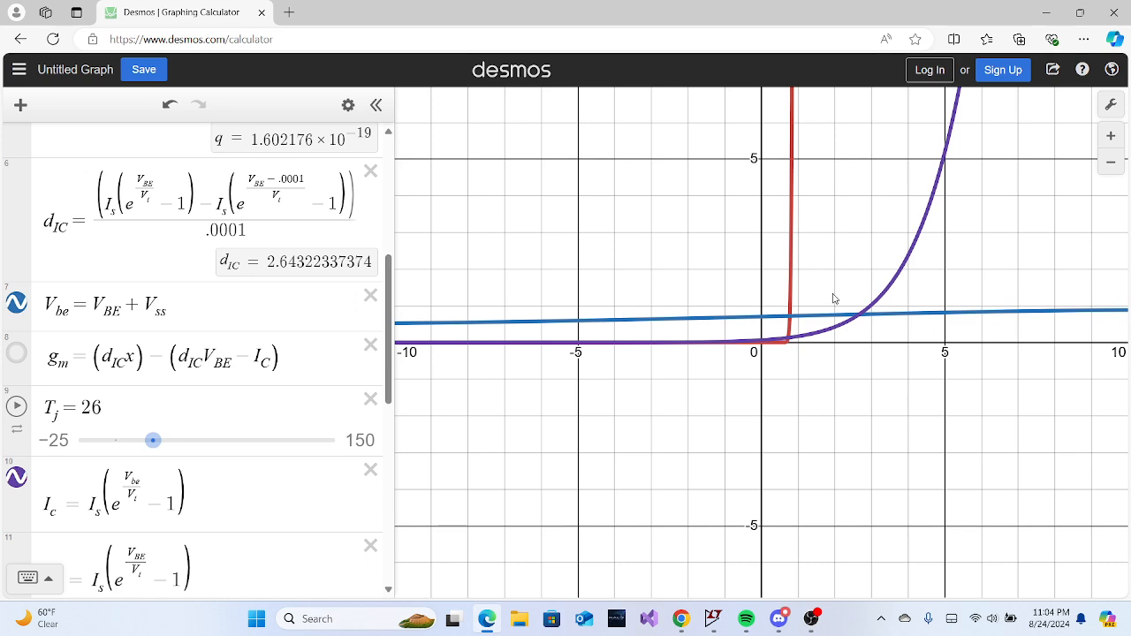
scroll(833, 297, down, 10)
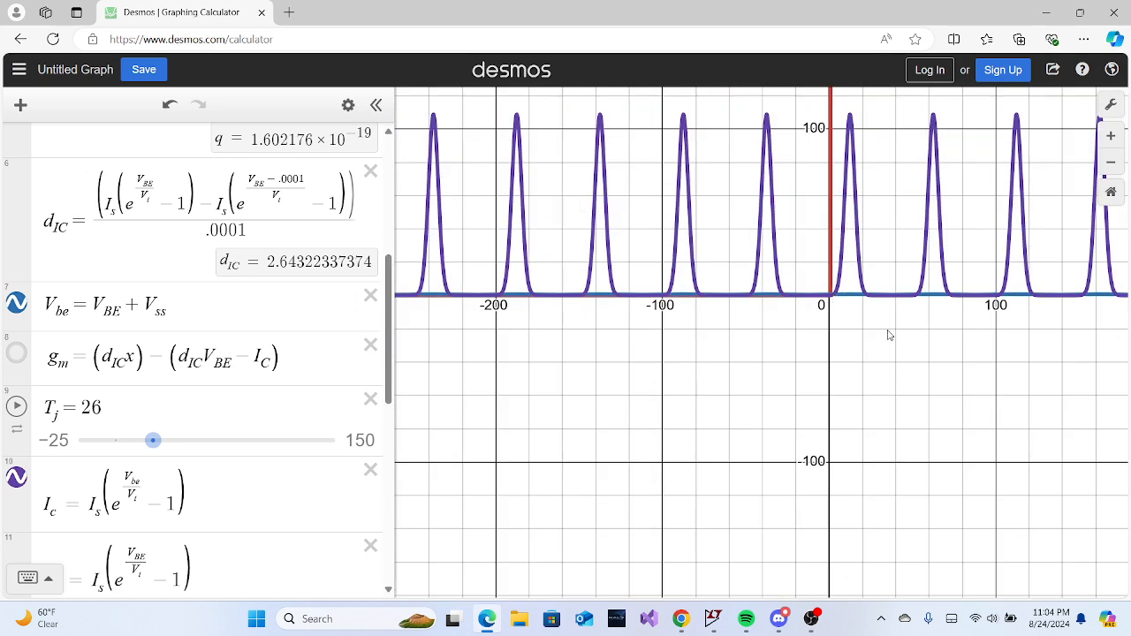
drag(888, 331, 698, 403)
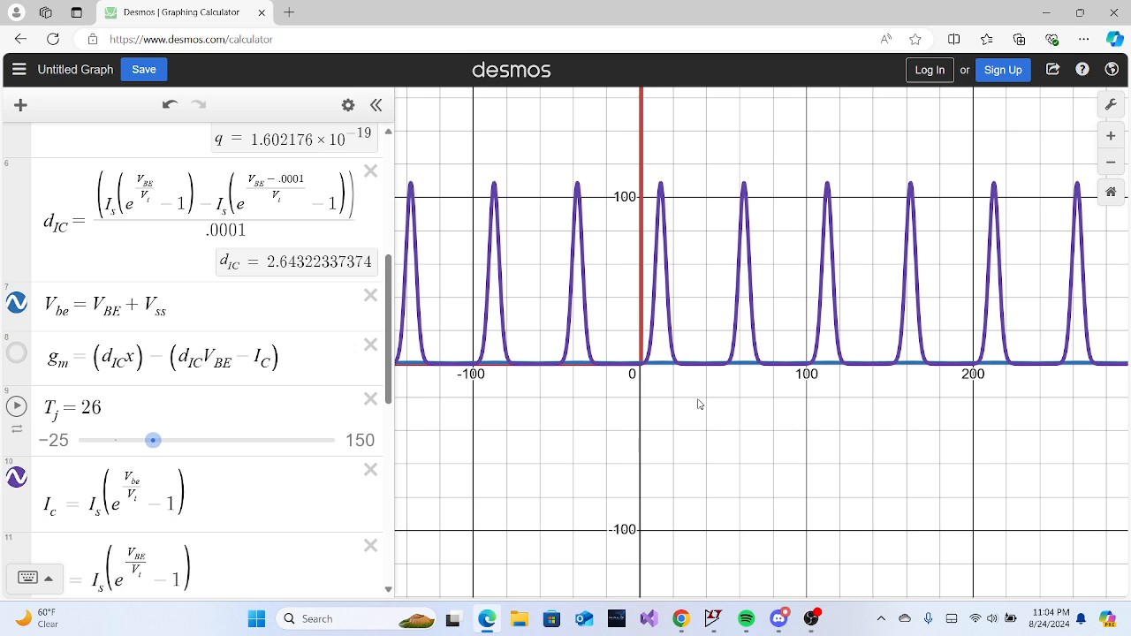
right_click(639, 201)
click(627, 197)
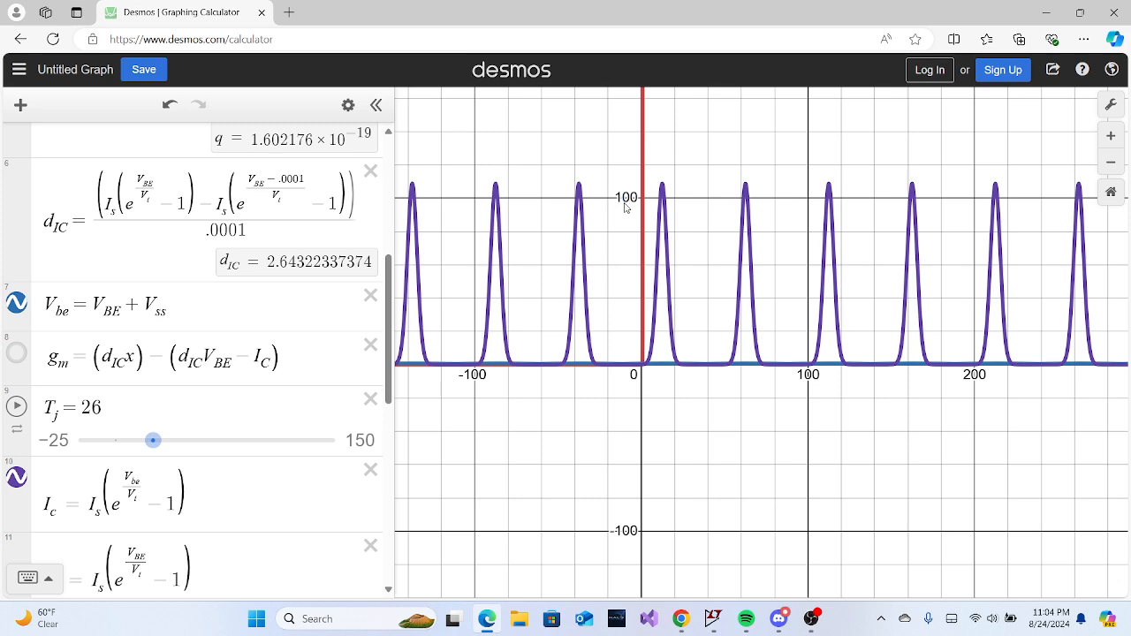
scroll(634, 212, up, 3)
scroll(634, 212, down, 1)
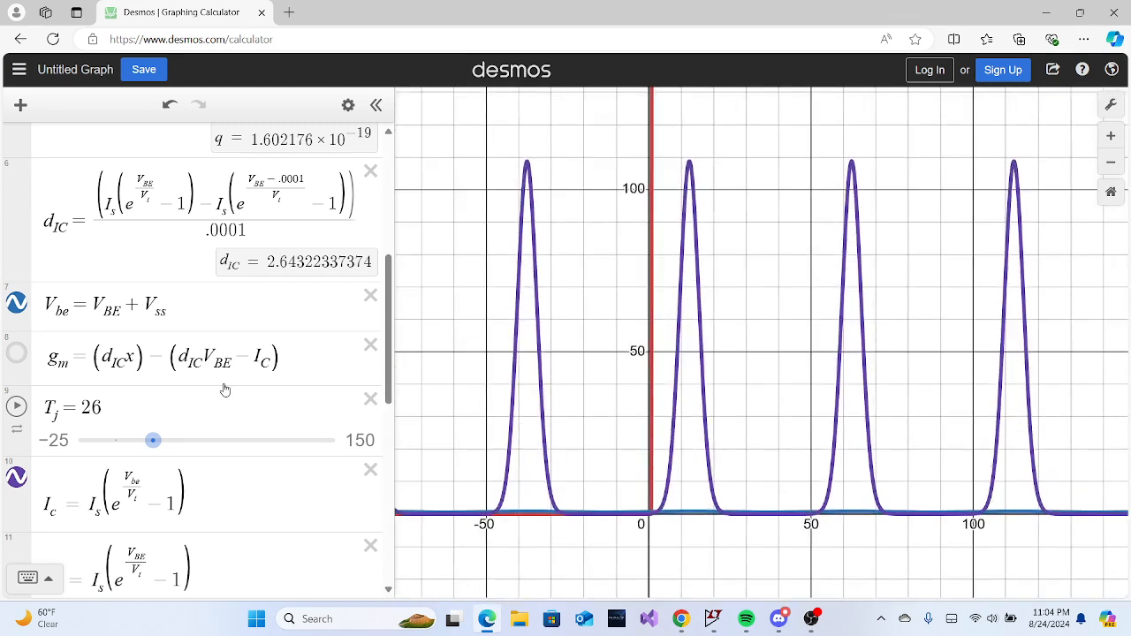
Review the expressions from d_IC down through I_c, I_C, I_s and E_g, and return to V_t at the list's start.
drag(388, 280, 417, 309)
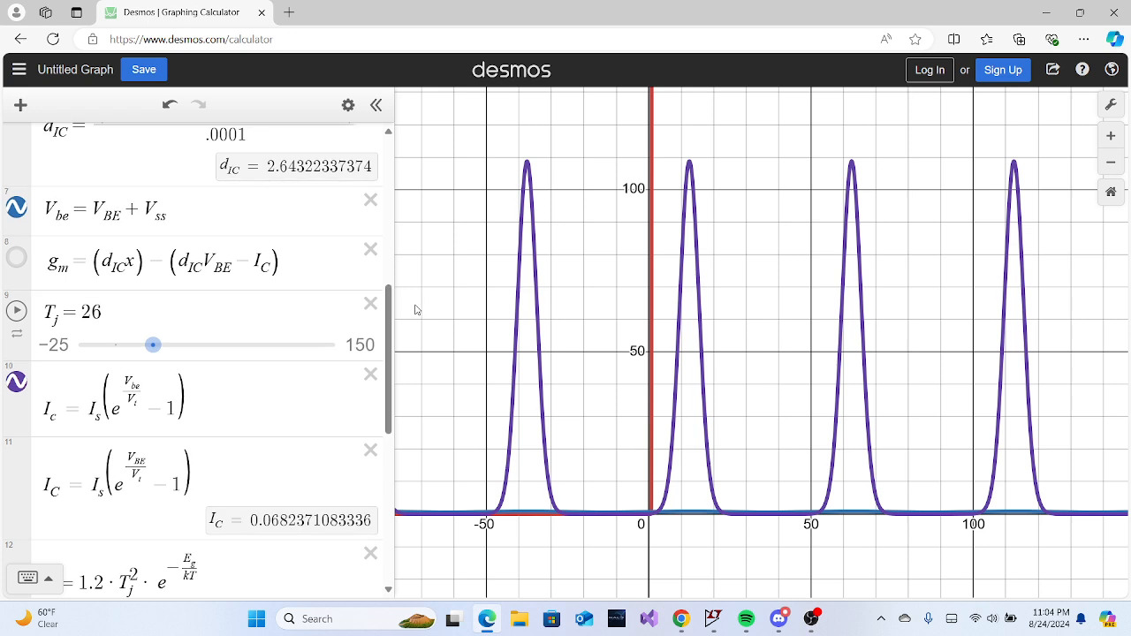
drag(386, 331, 380, 403)
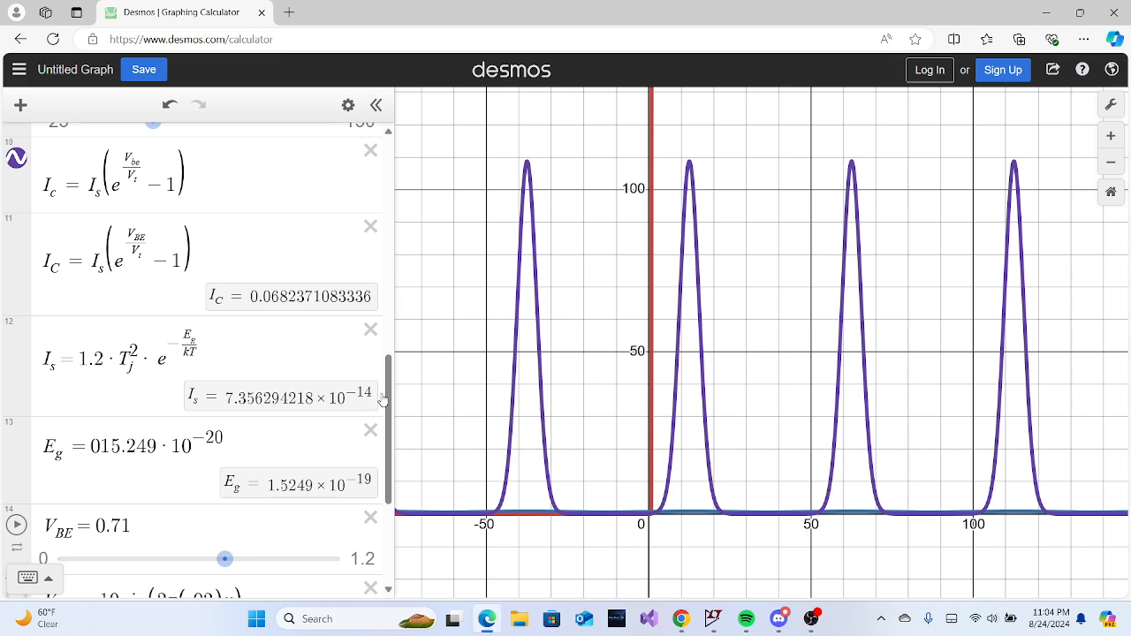
drag(386, 402, 402, 303)
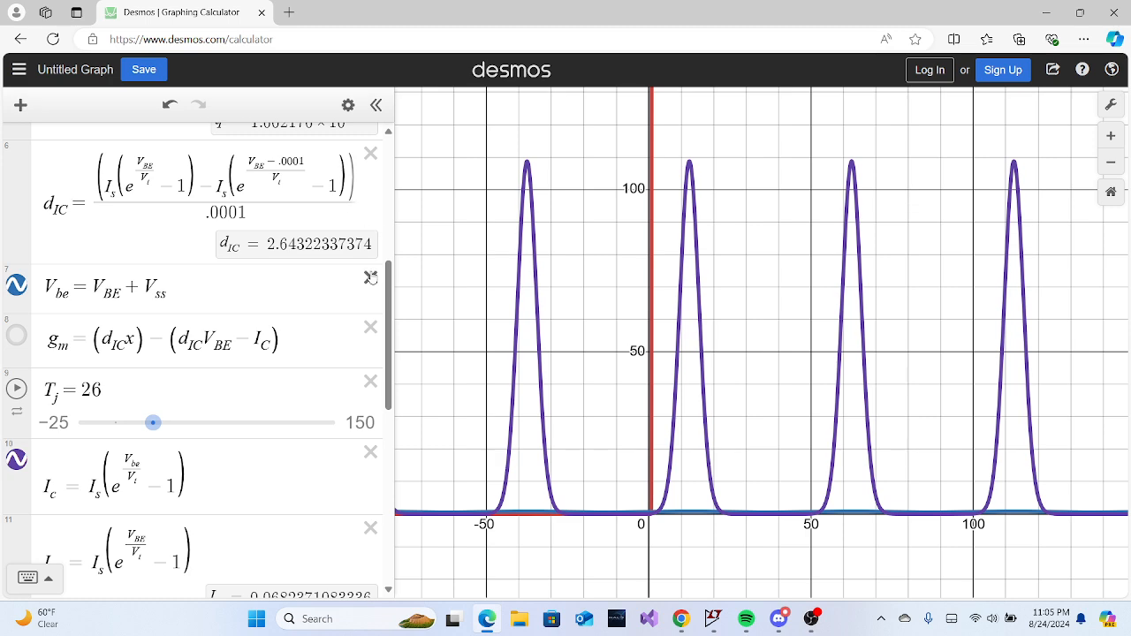
drag(391, 285, 398, 343)
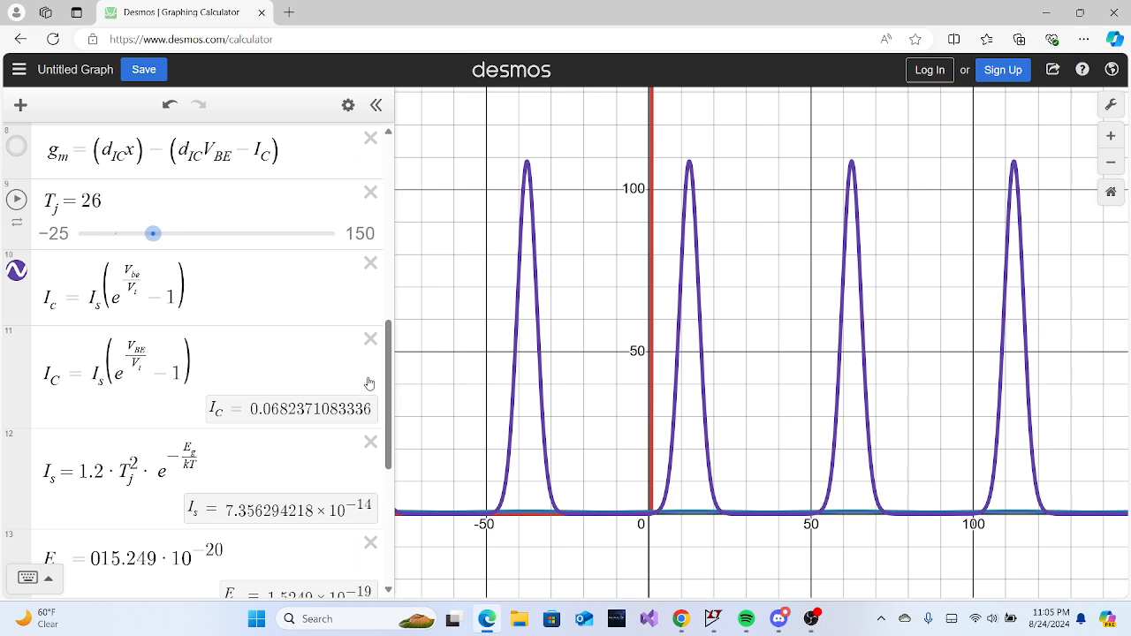
scroll(393, 378, down, 2)
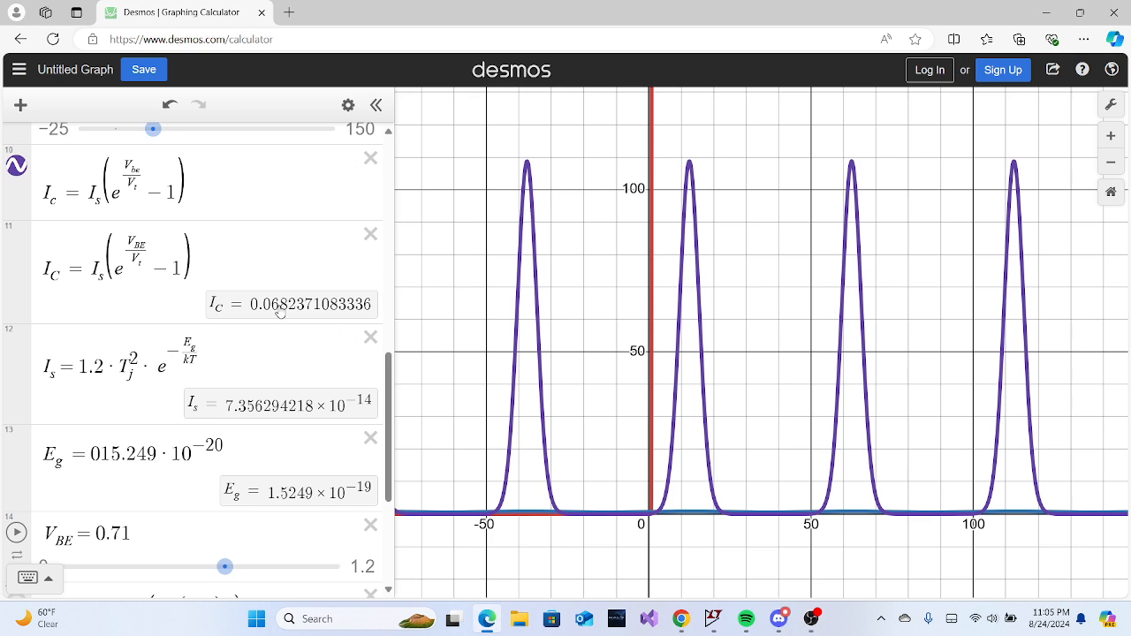
drag(390, 378, 386, 129)
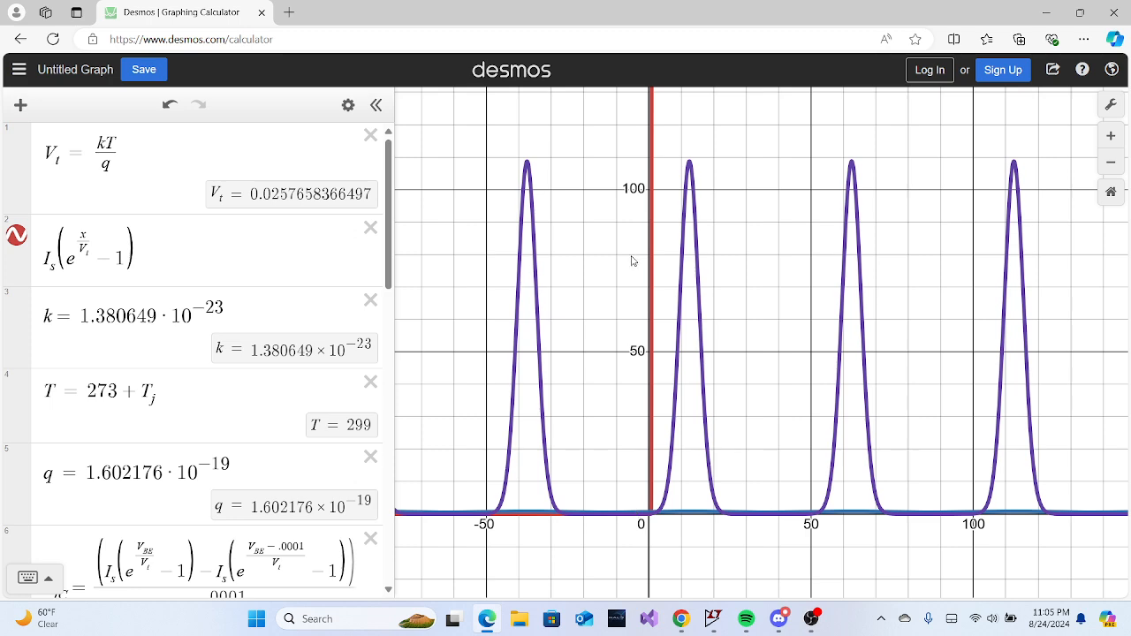
Lower the junction temperature T_j to 24 with its slider.
scroll(389, 294, down, 3)
drag(388, 294, 380, 370)
mouse_move(152, 341)
mouse_down()
mouse_move(183, 343)
mouse_move(142, 343)
mouse_move(230, 337)
mouse_move(245, 322)
mouse_move(343, 309)
mouse_move(86, 341)
mouse_move(152, 340)
mouse_up()
Try 015.25, 015.248, 015.249 and 015.2499 as the coefficient of 10^-20 in the E_g expression.
scroll(359, 390, down, 5)
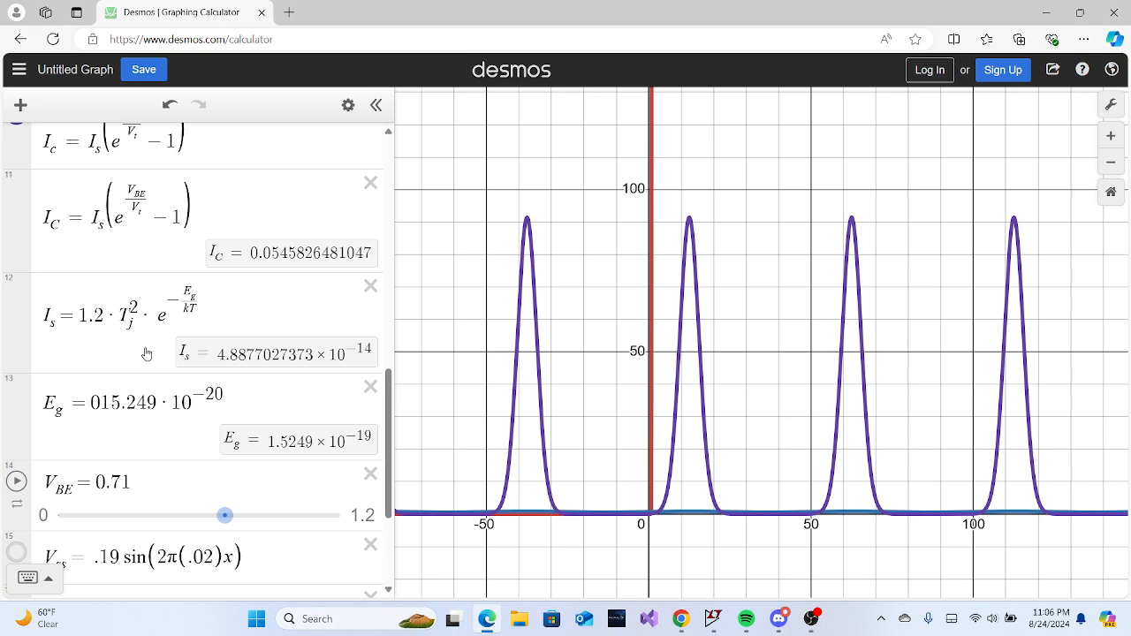
click(155, 402)
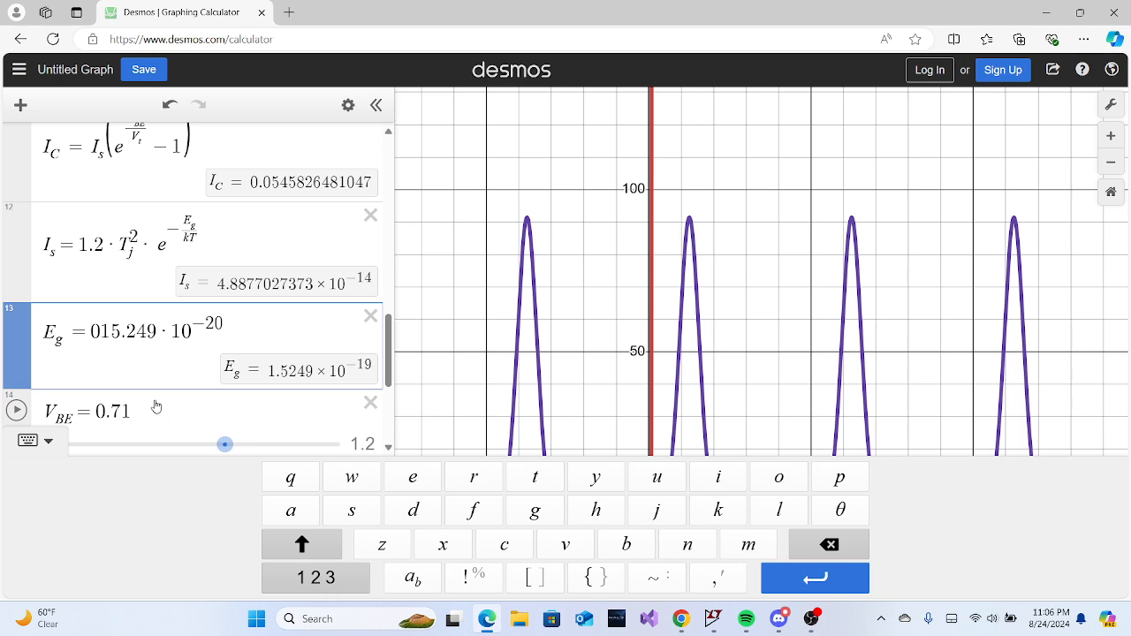
key(BackSpace)
key(BackSpace)
text(5)
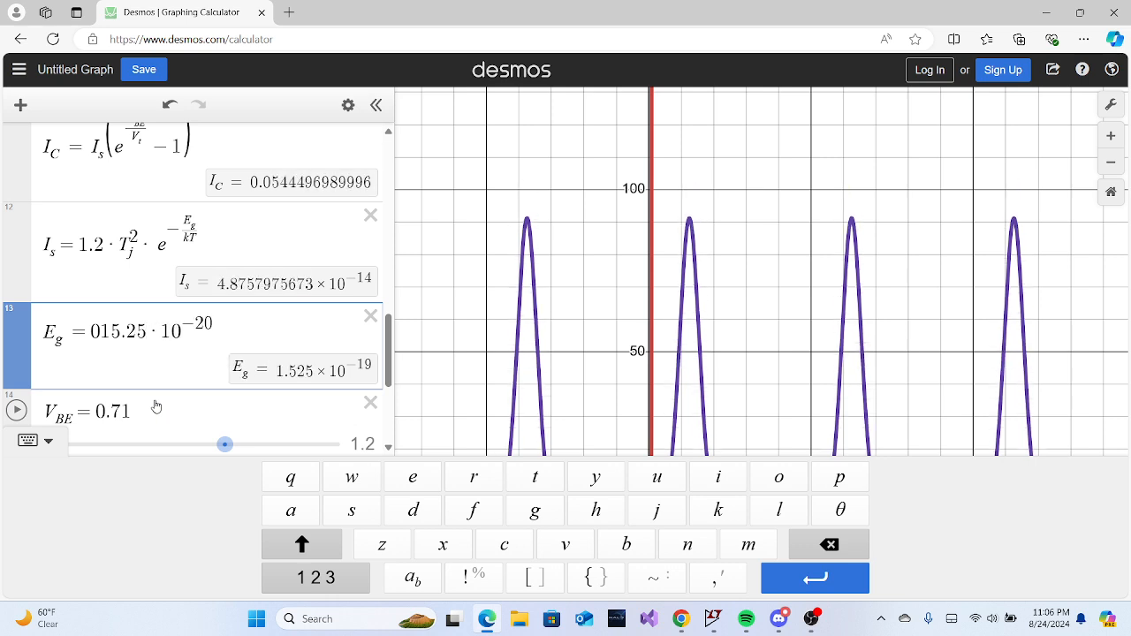
text(0)
key(BackSpace)
key(BackSpace)
text(48)
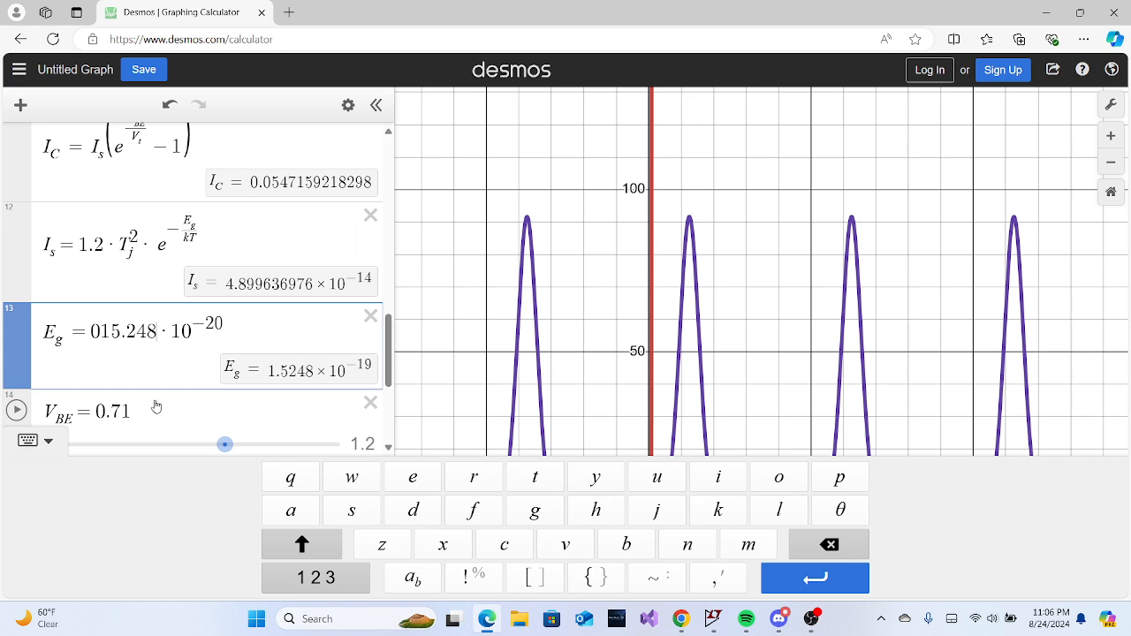
key(BackSpace)
text(9)
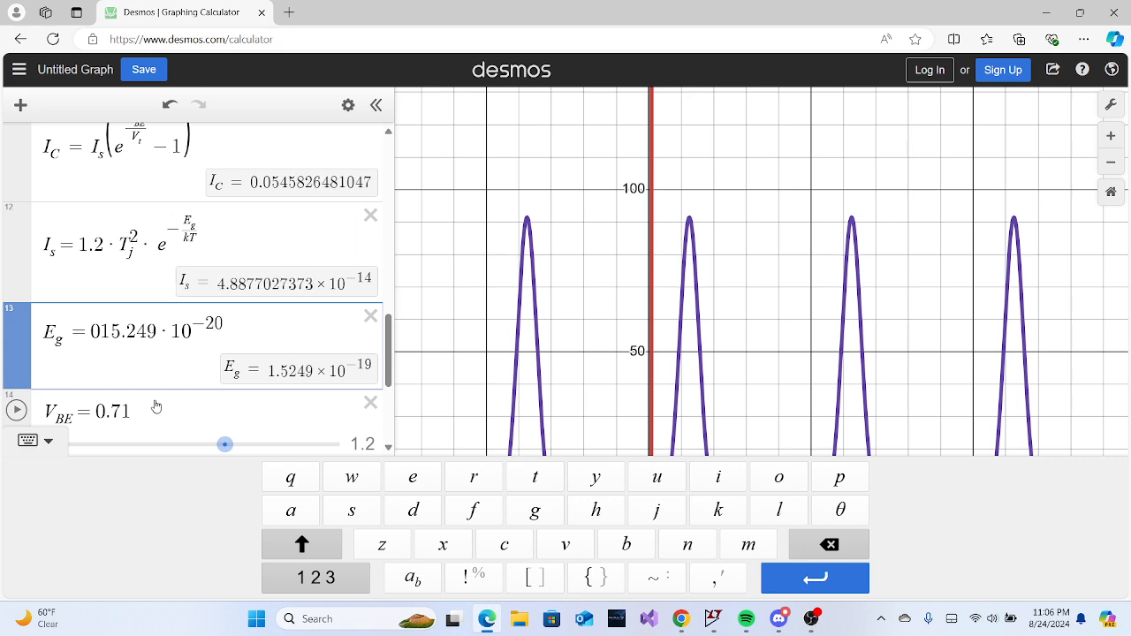
text(9)
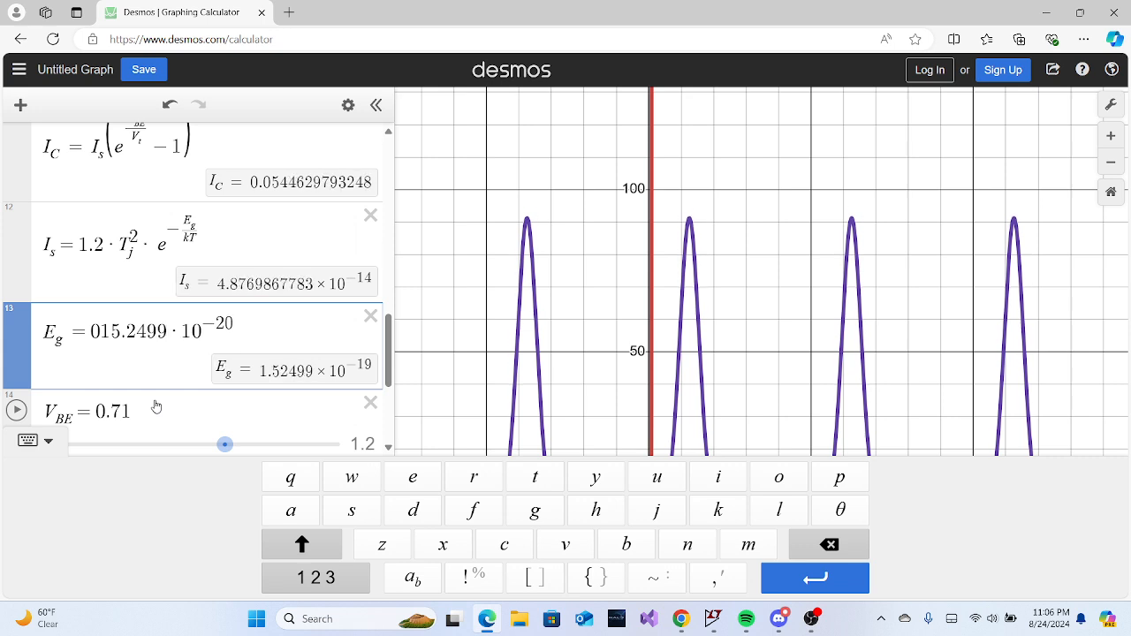
Reduce the E_g coefficient in steps of .001 from 015.248 and set it to 015.243.
key(BackSpace)
key(BackSpace)
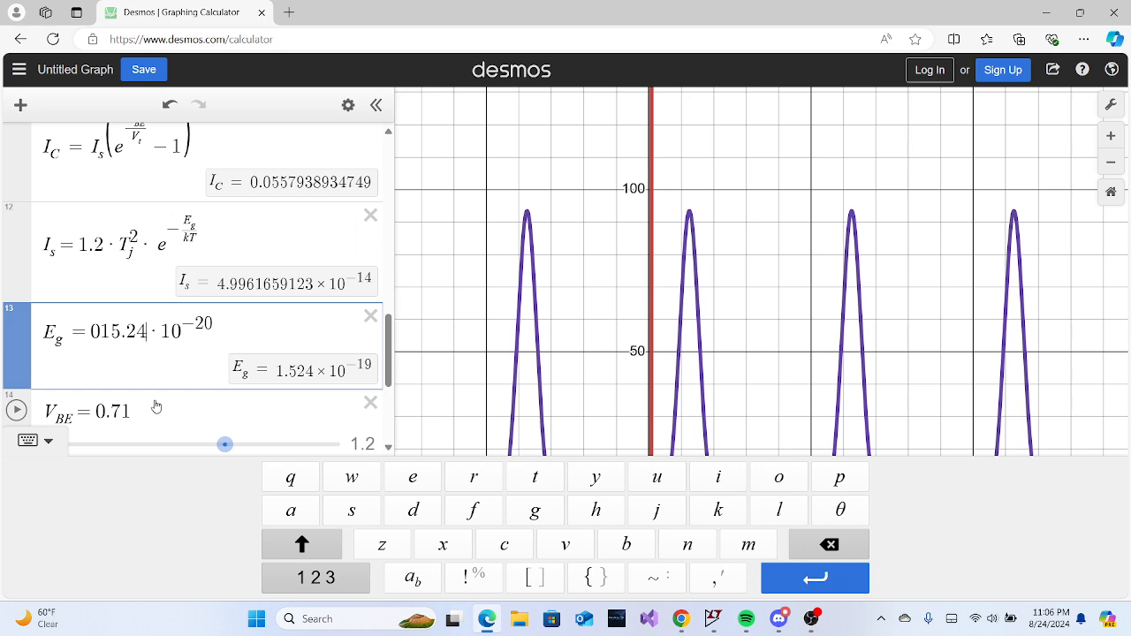
text(8)
key(BackSpace)
text(7)
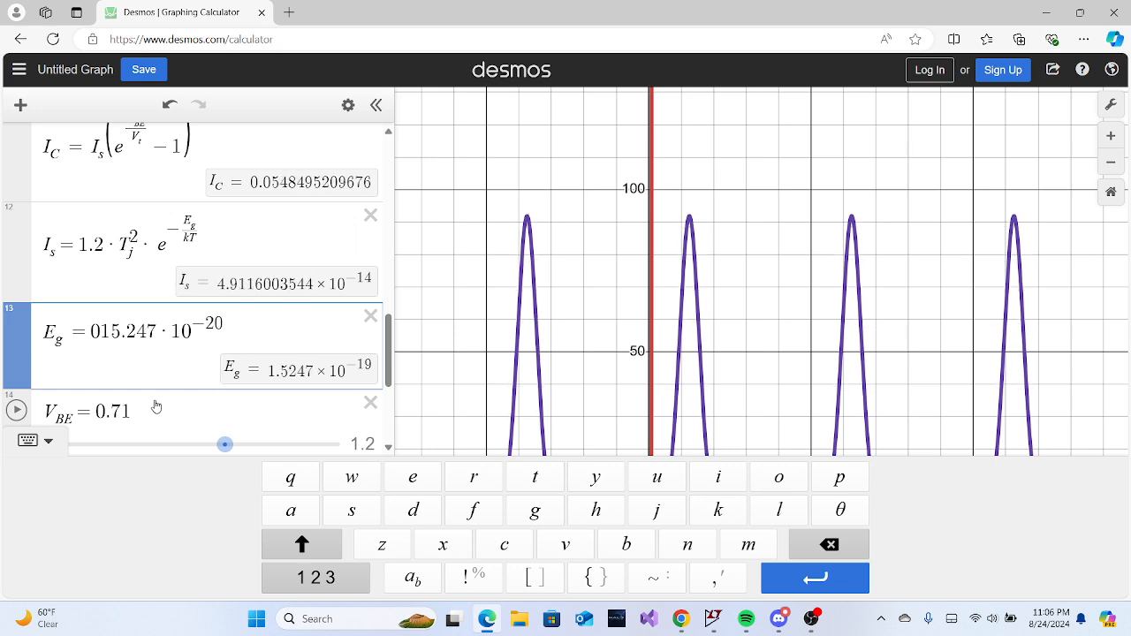
key(BackSpace)
text(6)
key(BackSpace)
text(5)
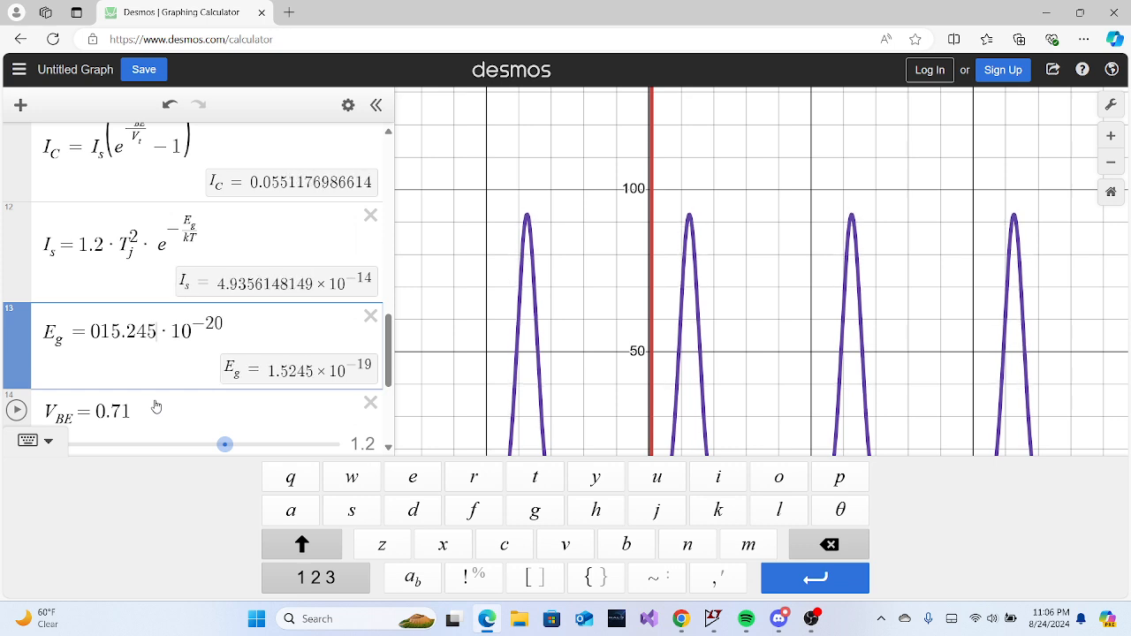
key(BackSpace)
text(4)
key(BackSpace)
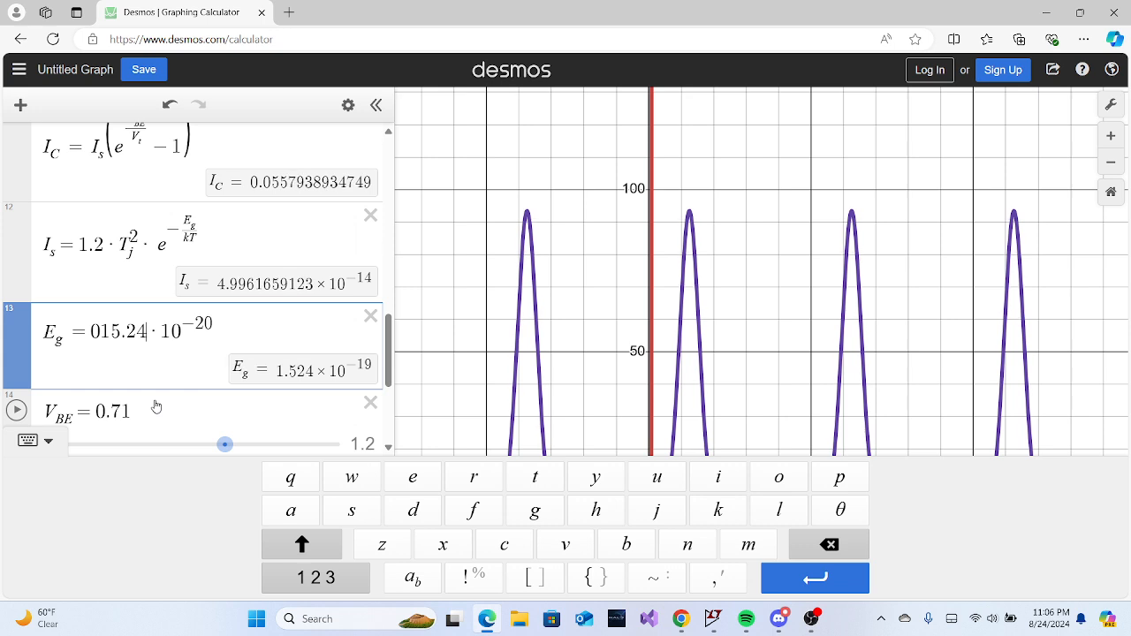
text(3)
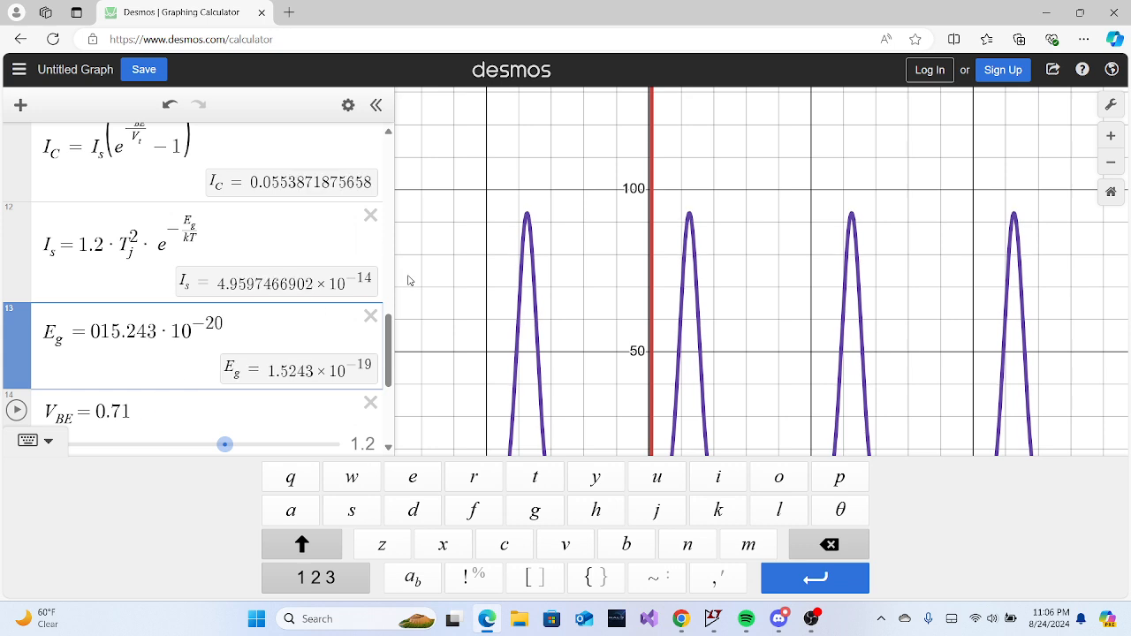
Examine the temperature expression T = 273 + T_j, highlighting the whole expression and its 273 and T_j terms.
drag(386, 336, 442, 177)
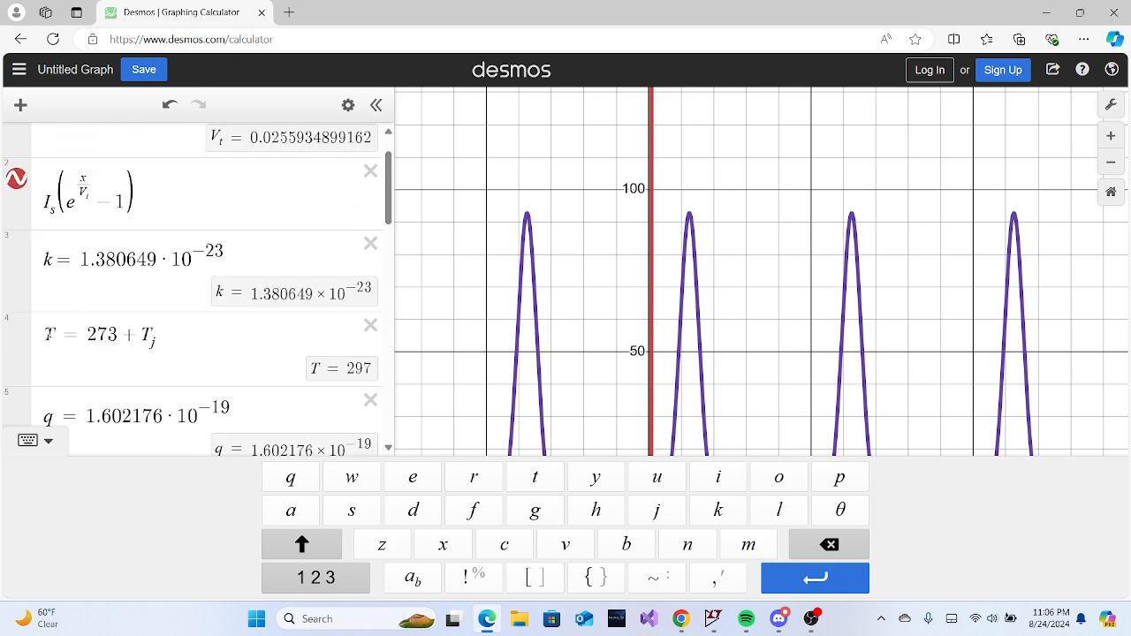
drag(49, 334, 164, 325)
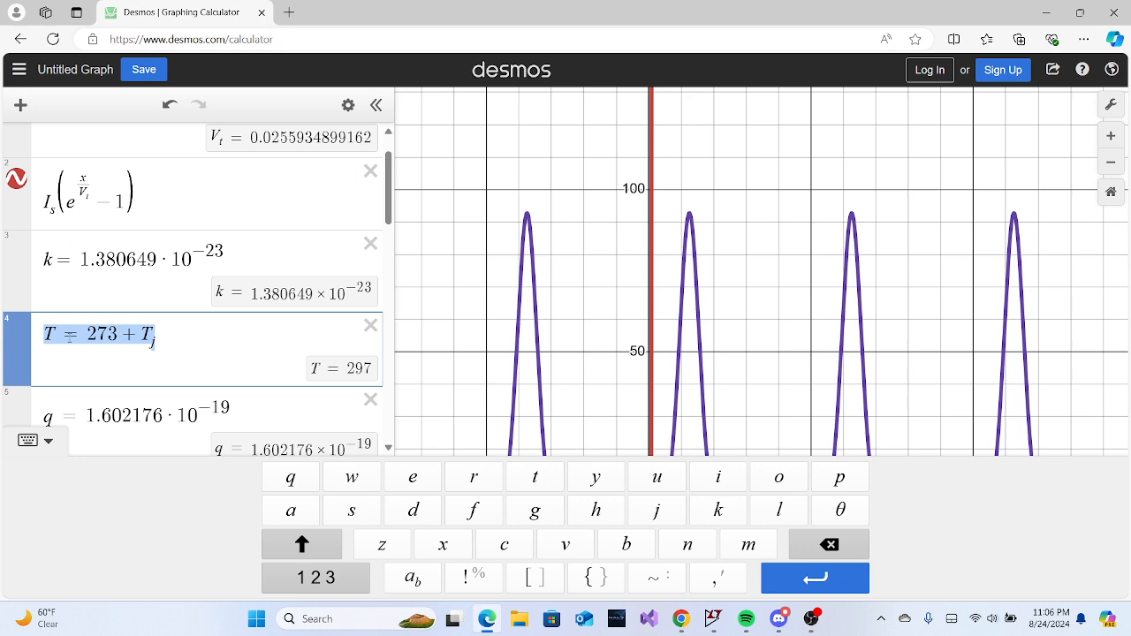
click(82, 335)
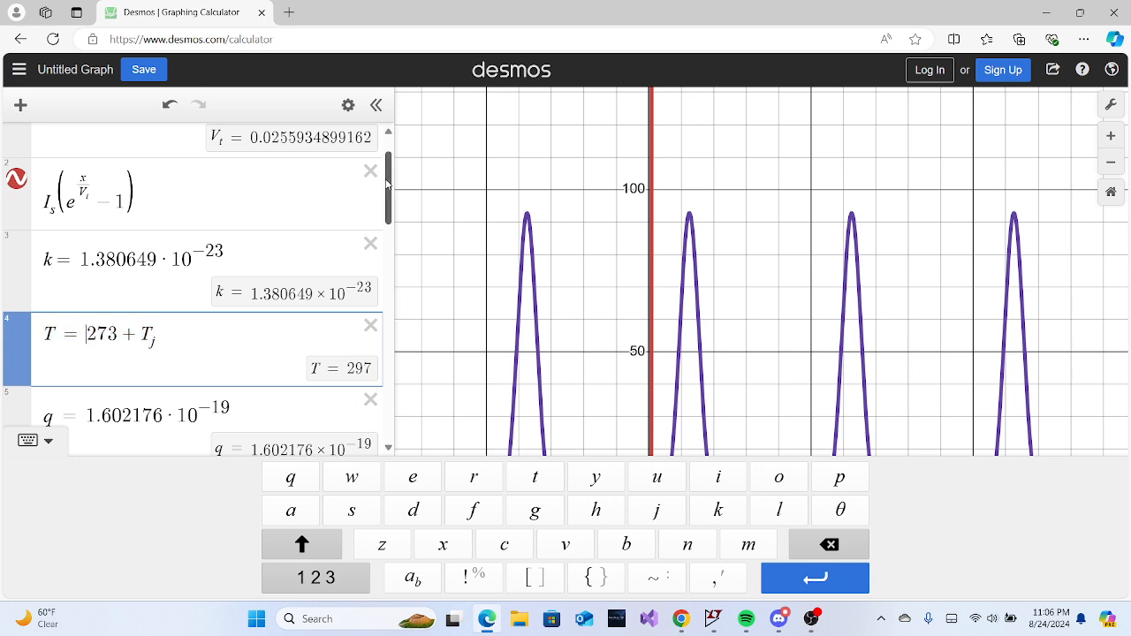
drag(386, 181, 390, 215)
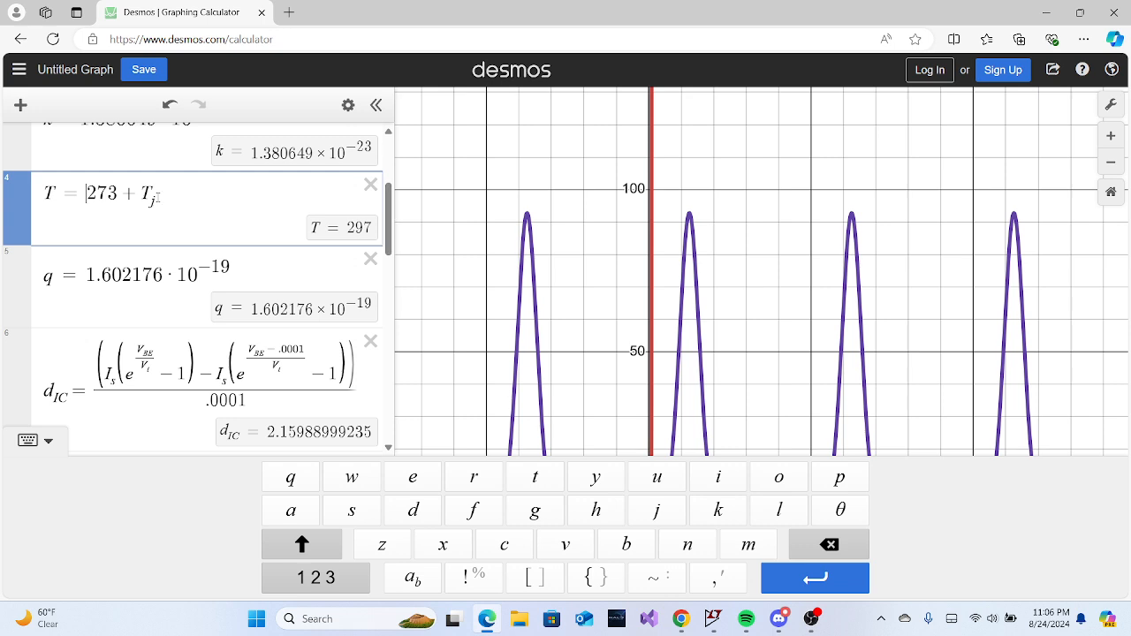
key(shift+Right)
key(shift+Right)
key(shift+Right)
drag(135, 194, 165, 198)
scroll(387, 232, down, 2)
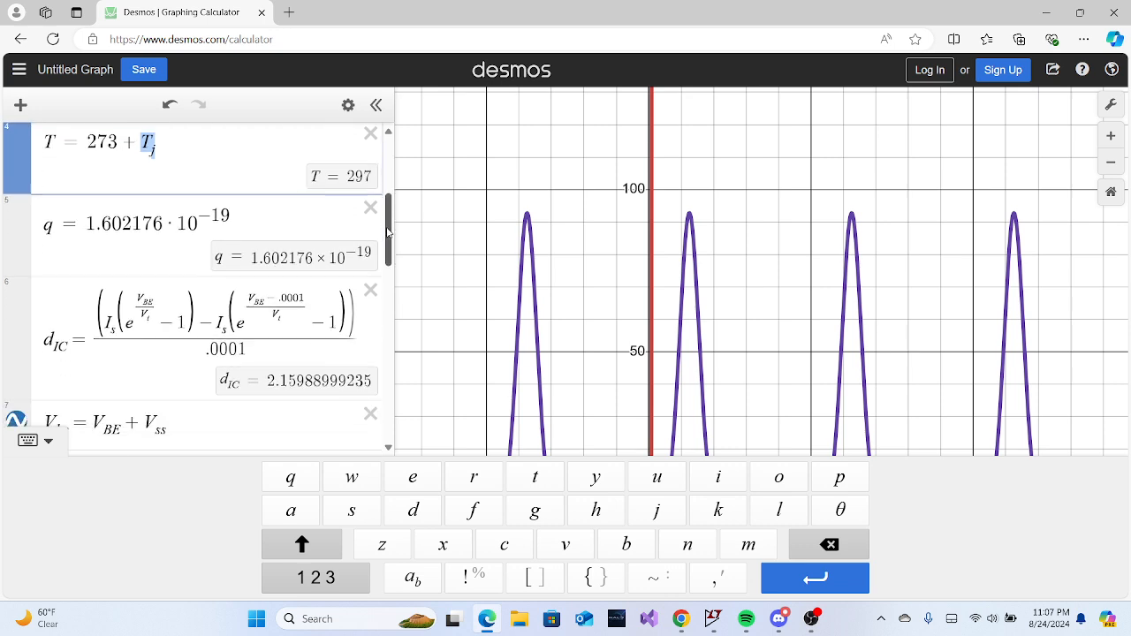
Review the V_BE, V_ss and Z_i expressions, and highlight the value assigned to E_g.
drag(387, 235, 377, 398)
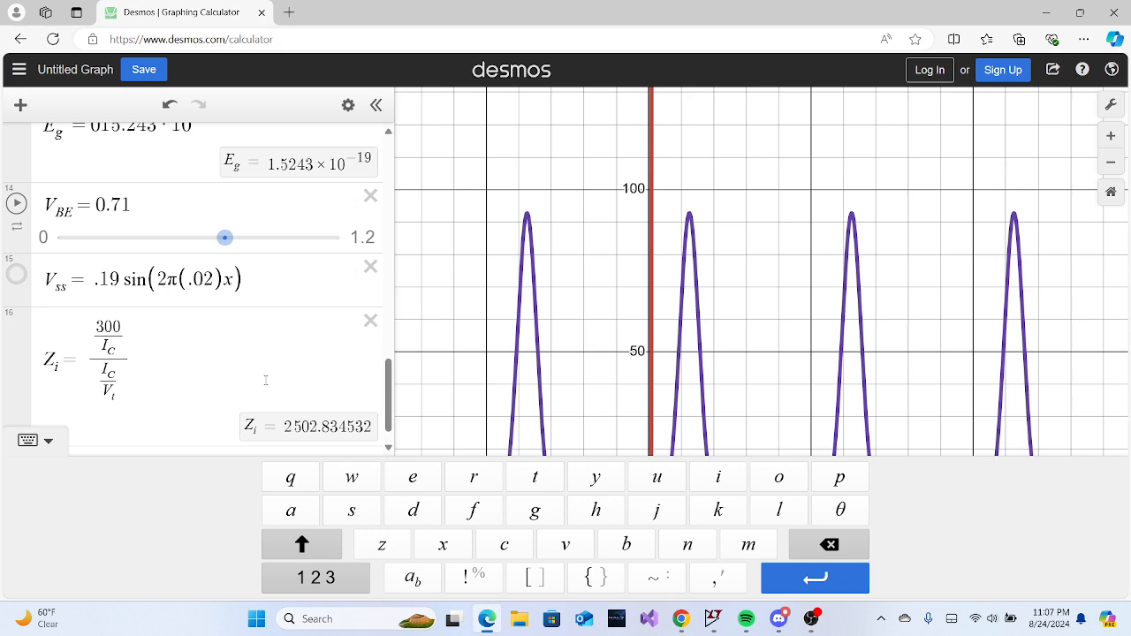
click(382, 393)
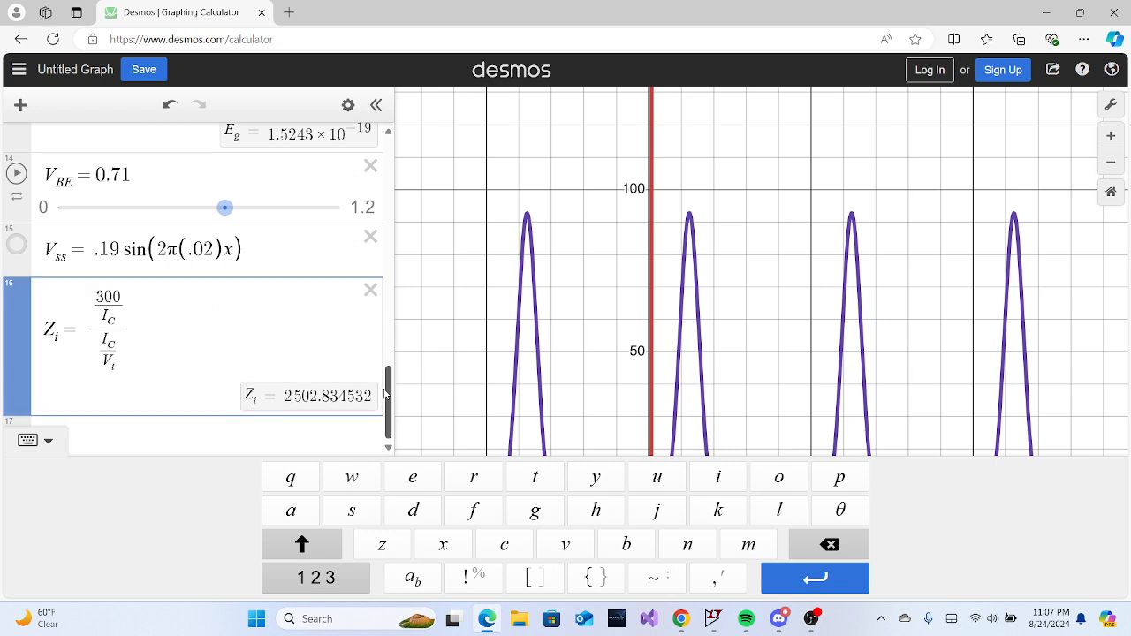
drag(385, 393, 387, 342)
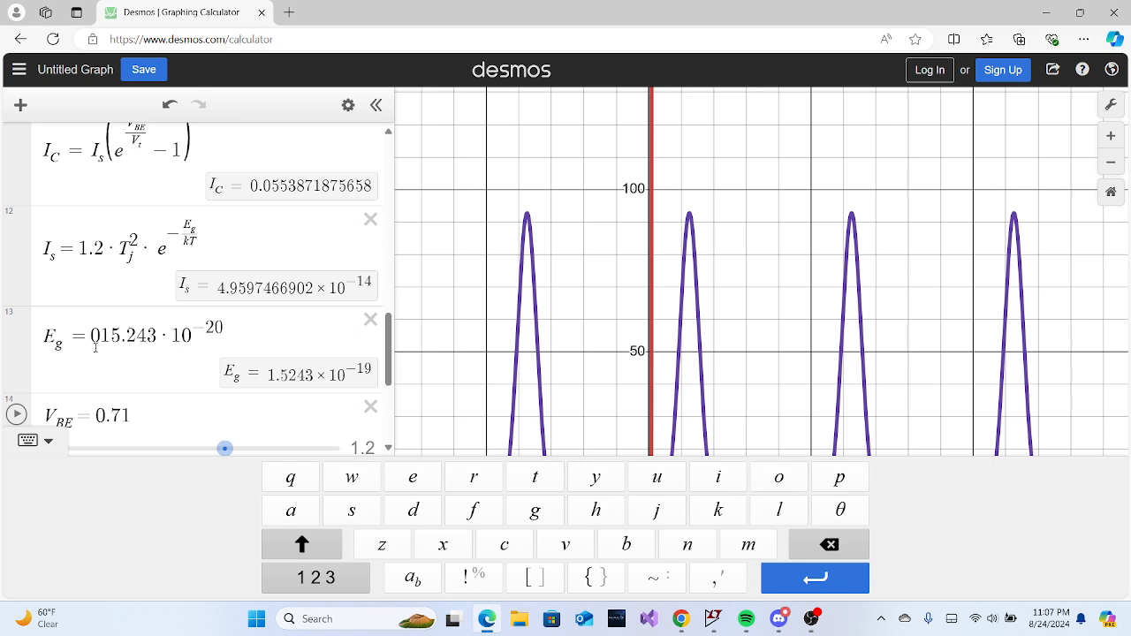
drag(94, 339, 215, 341)
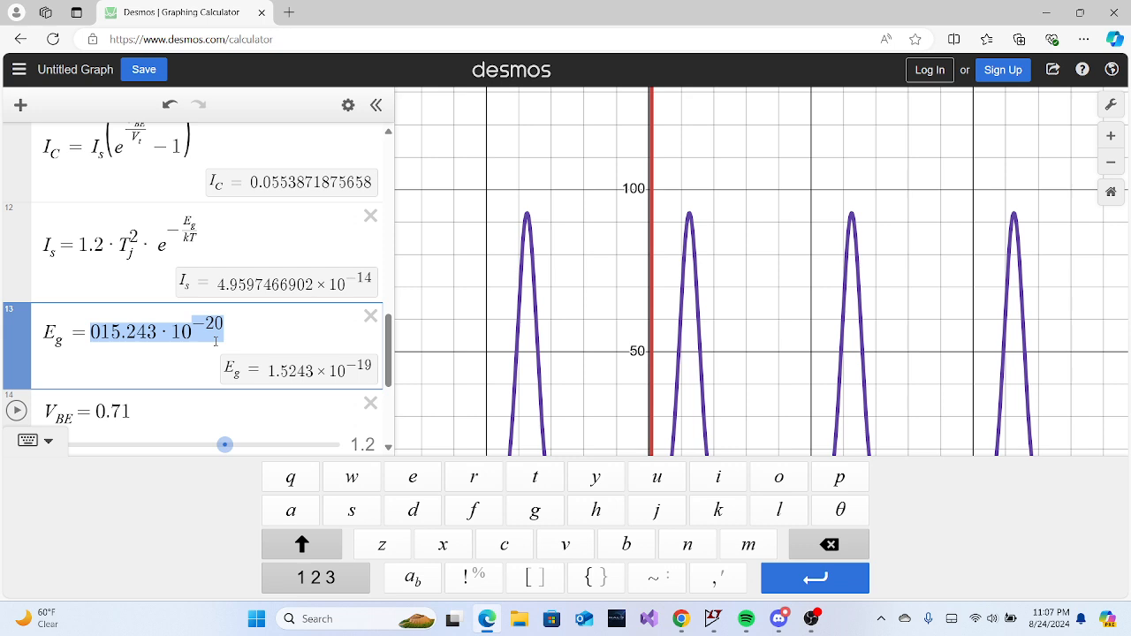
click(214, 341)
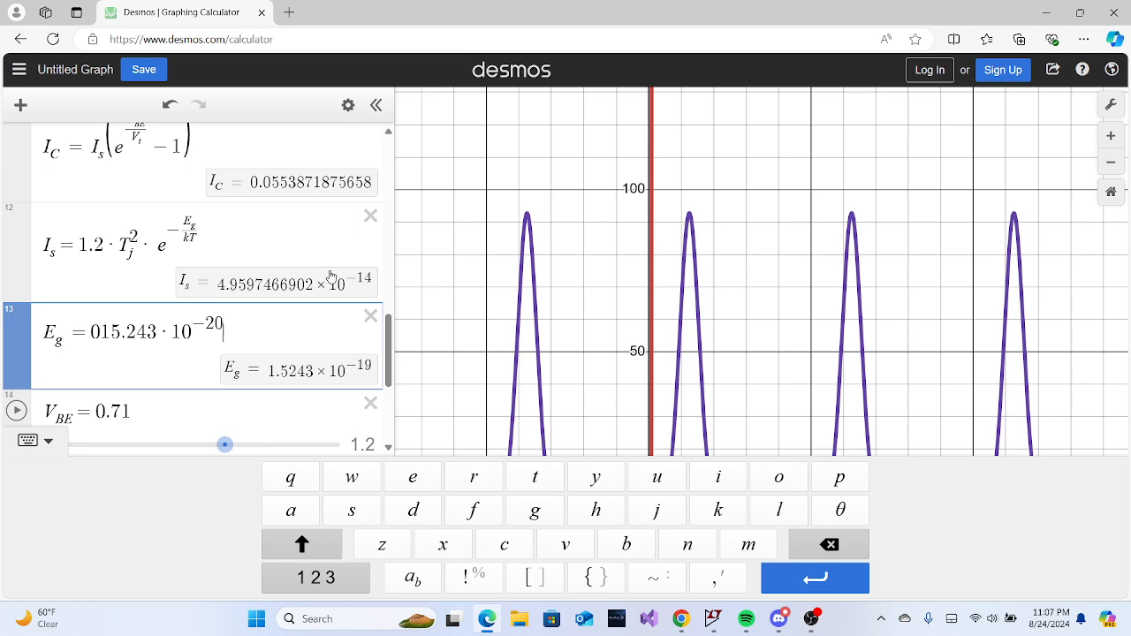
Open ChatGPT in a new browser tab and choose to stay logged out.
click(290, 14)
text(chat)
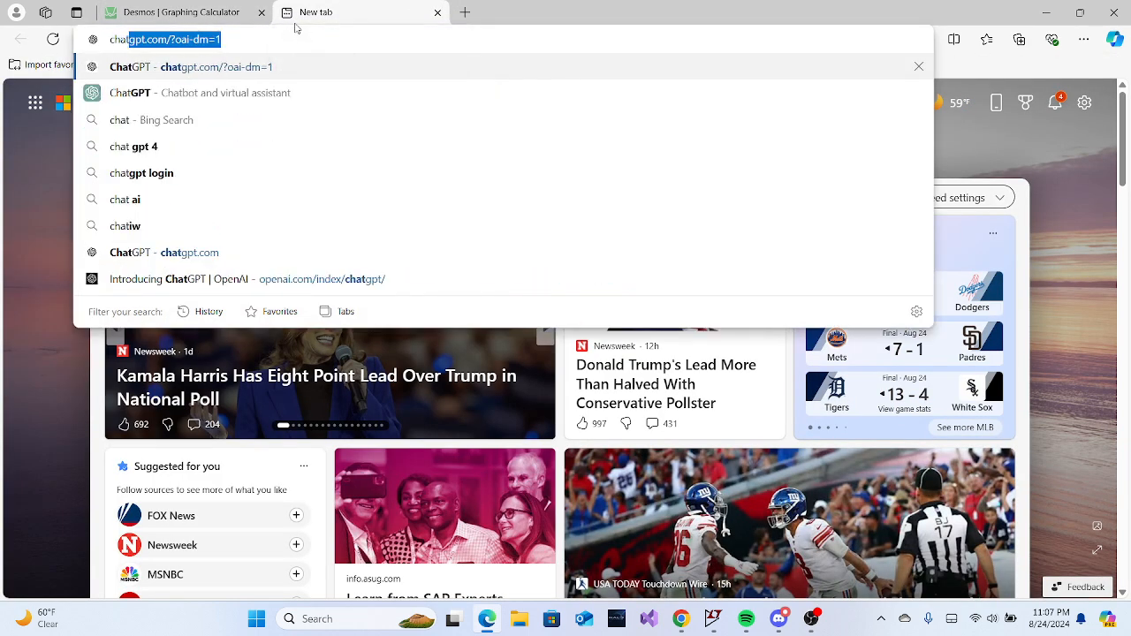
text(GPT)
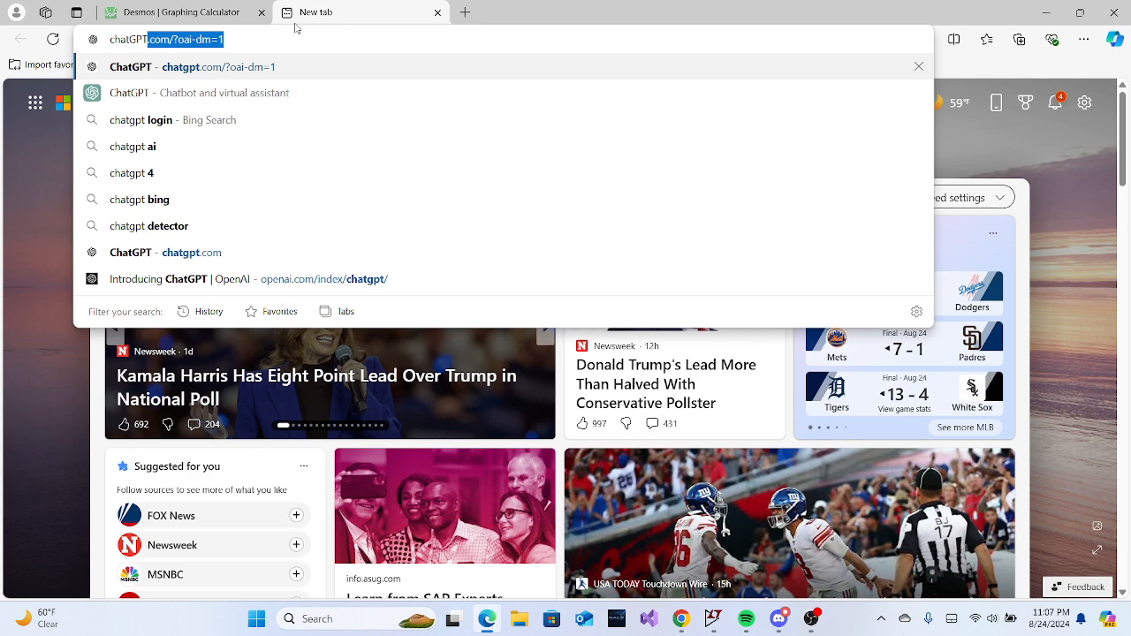
key(Return)
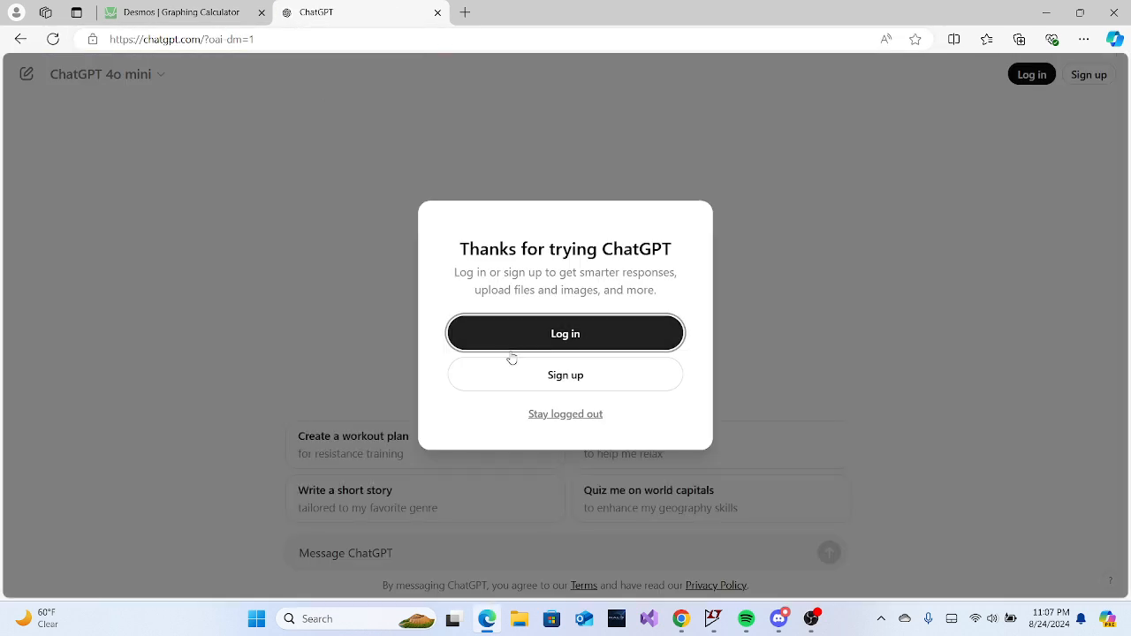
click(555, 412)
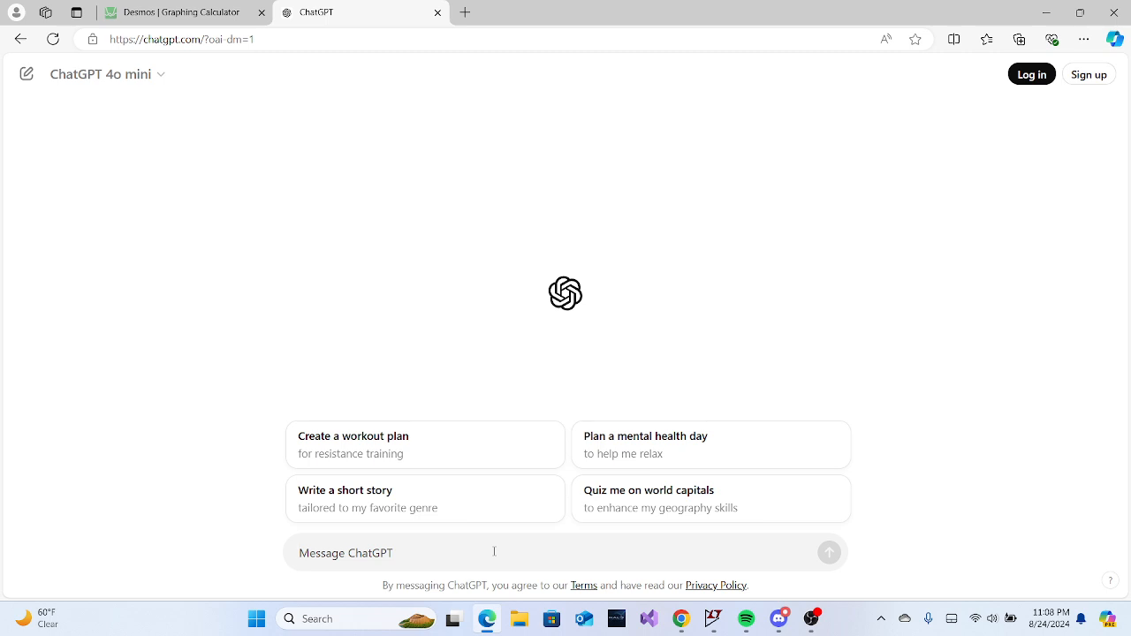
Ask ChatGPT "What is a typical value for Eg (Energy" and highlight the band gap value given for silicon.
text(W)
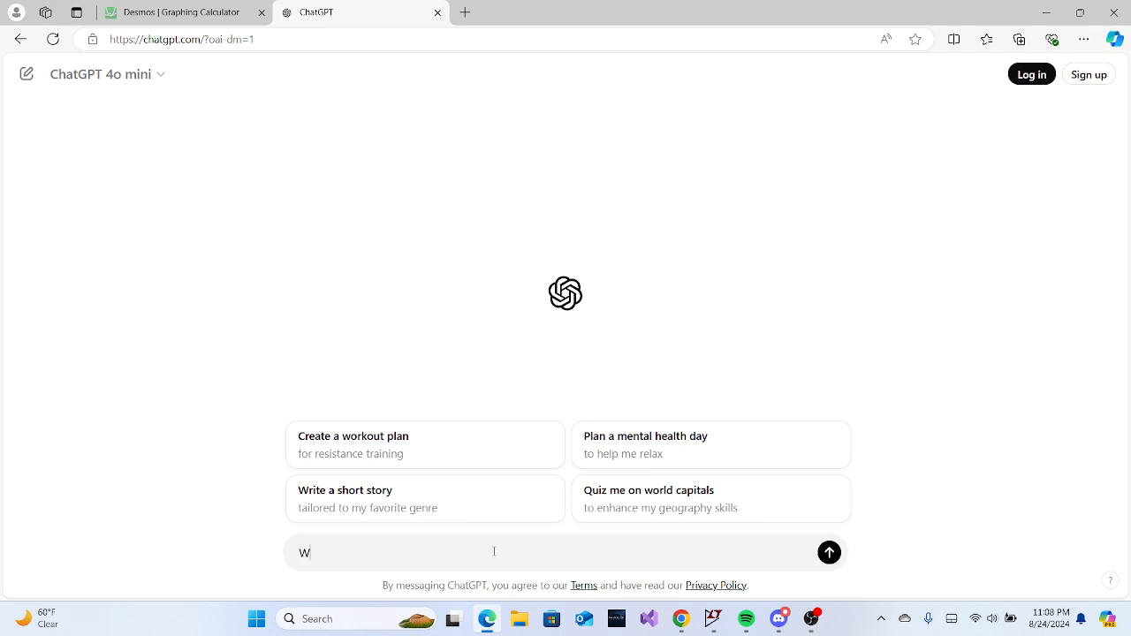
text(hat is a typical value for Eg)
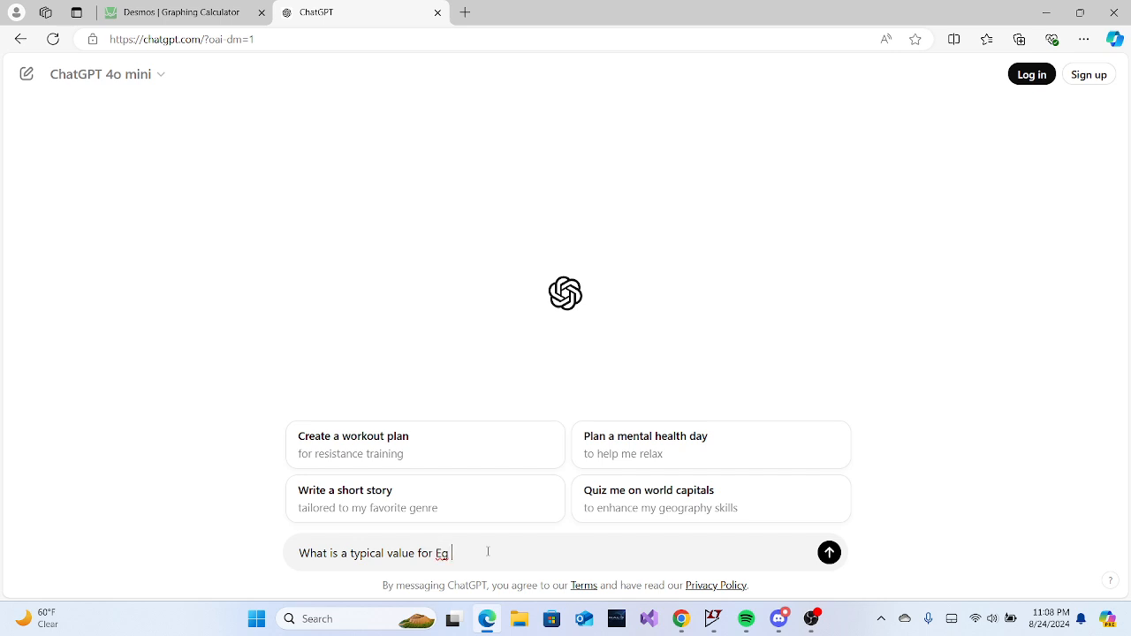
text( (Energy)
key(Return)
text(G)
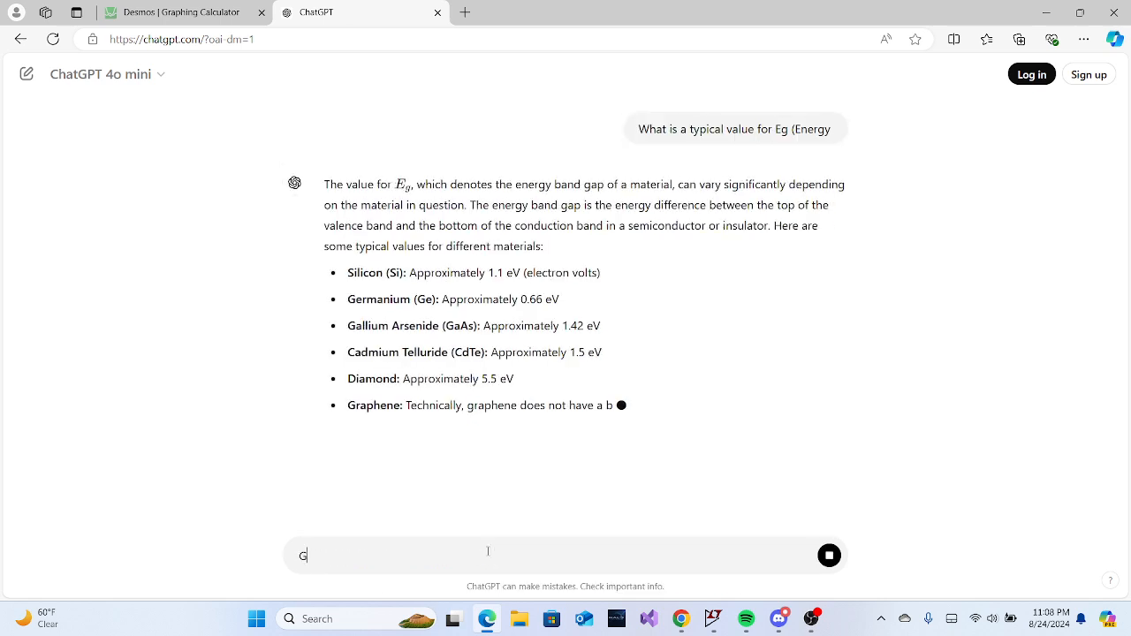
key(BackSpace)
text(\)
key(BackSpace)
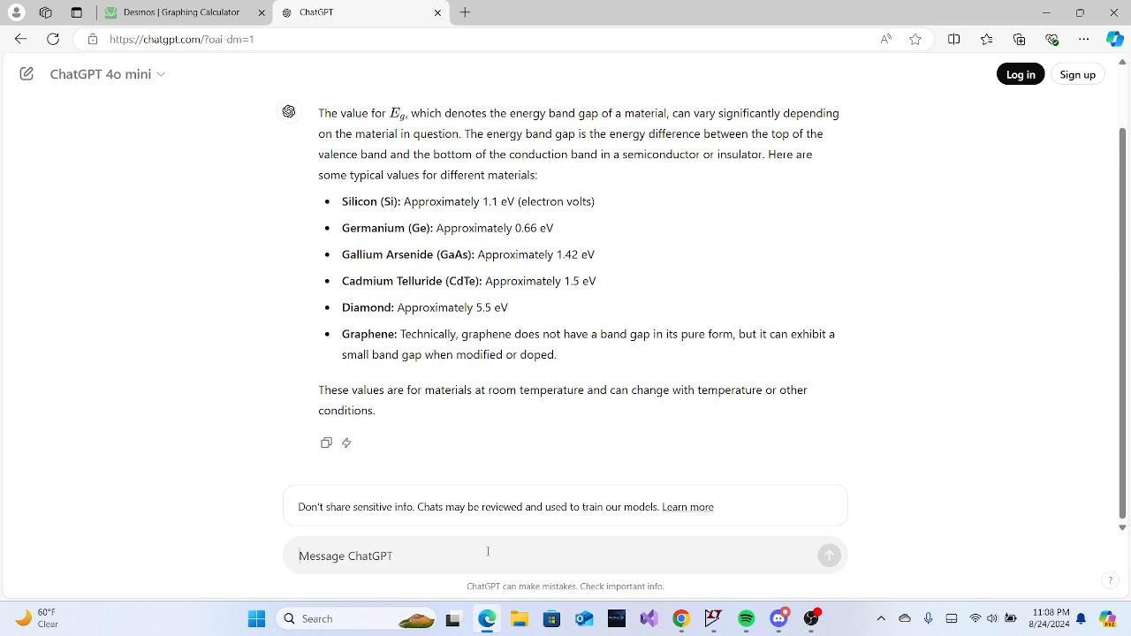
drag(482, 201, 599, 204)
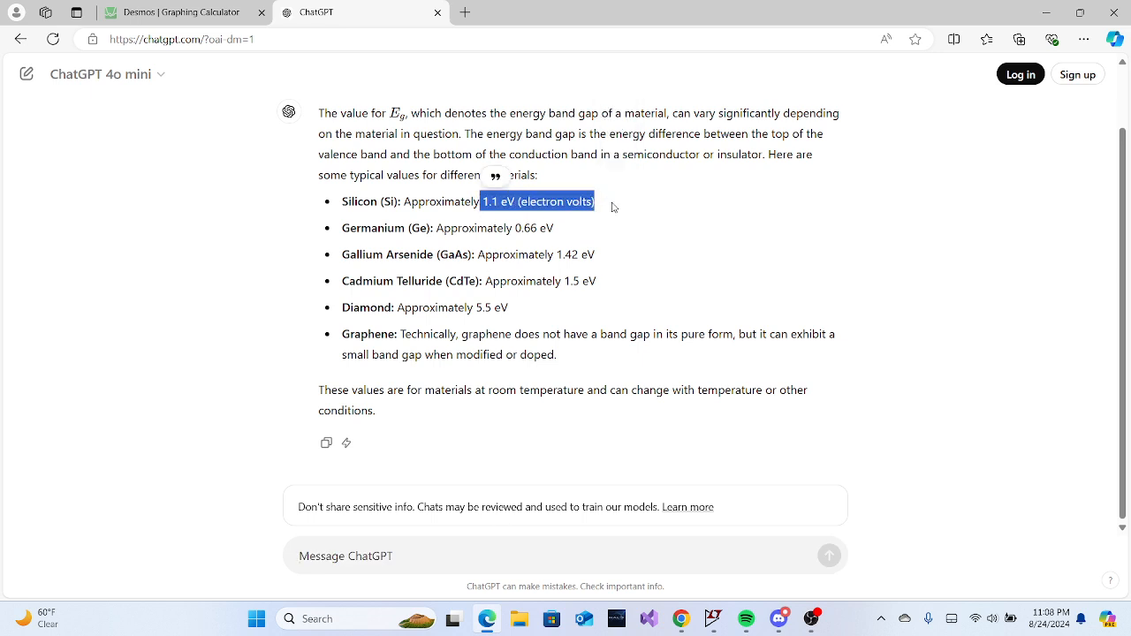
click(615, 206)
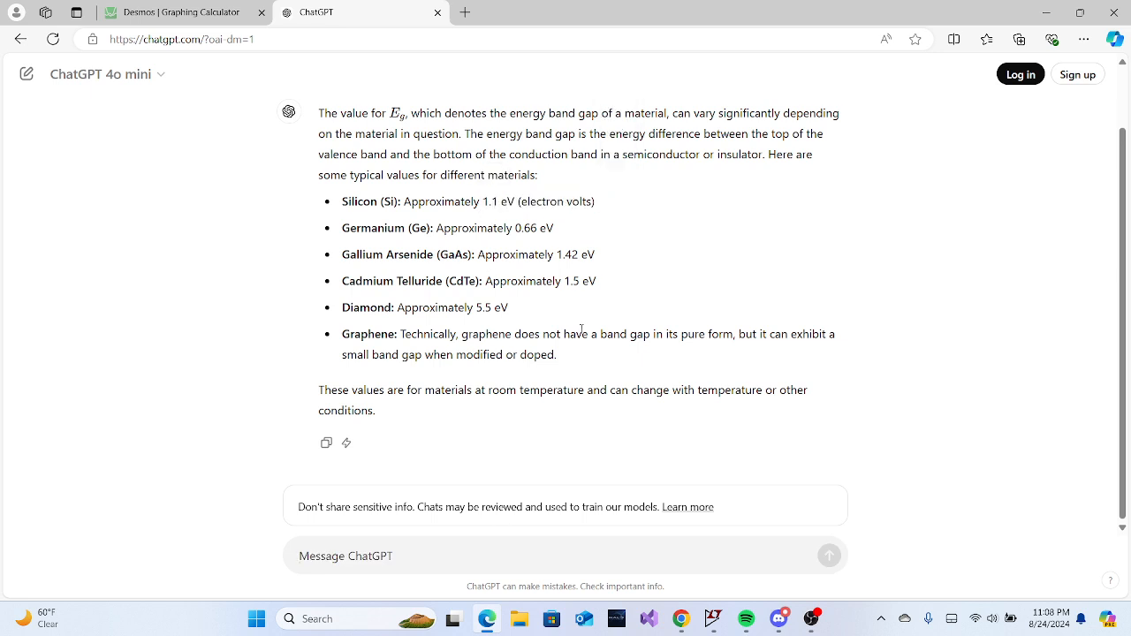
click(694, 621)
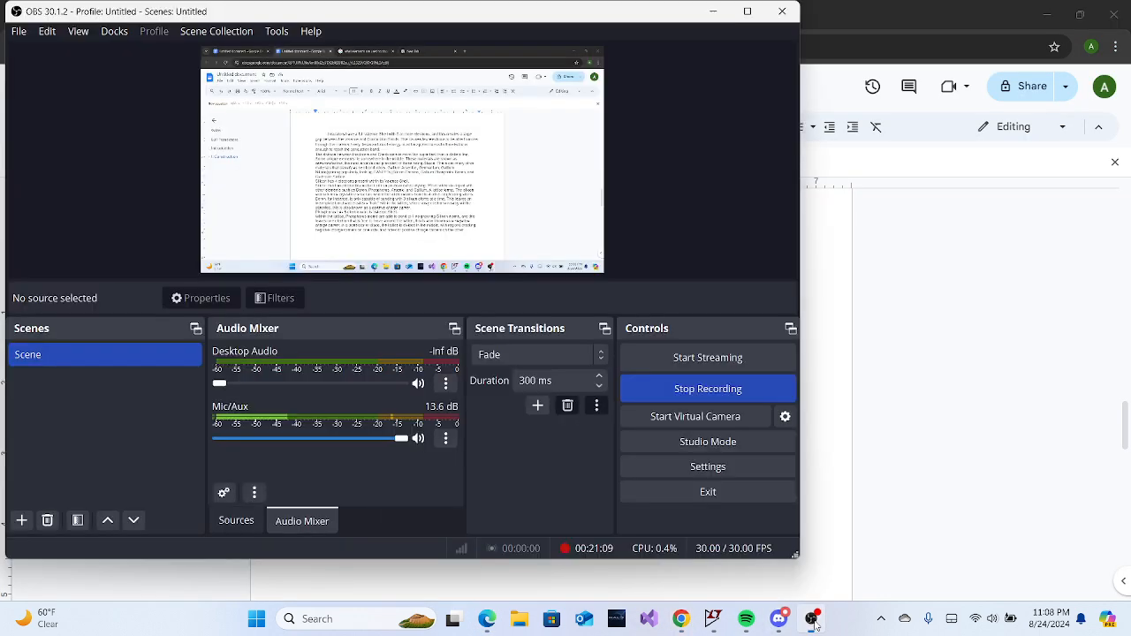
click(813, 622)
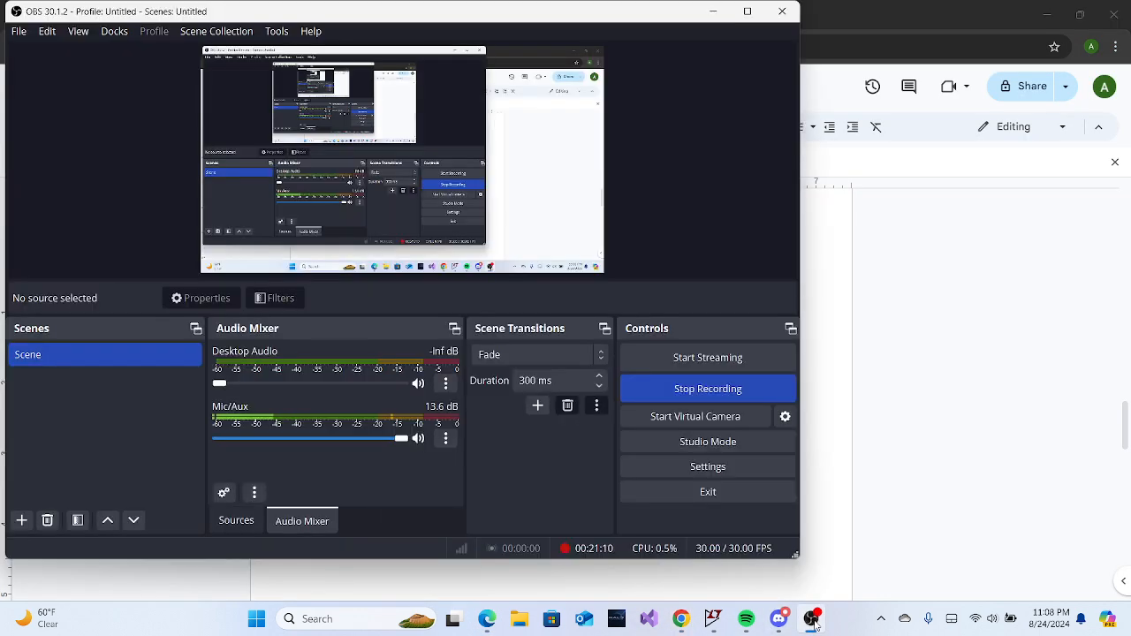
click(811, 621)
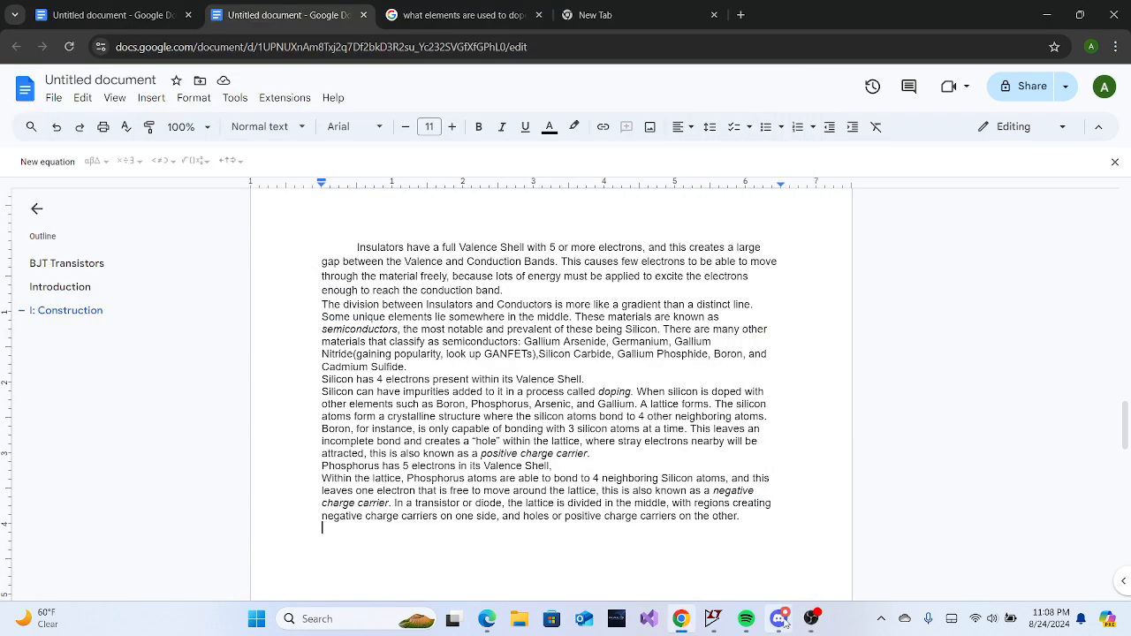
mouse_move(680, 622)
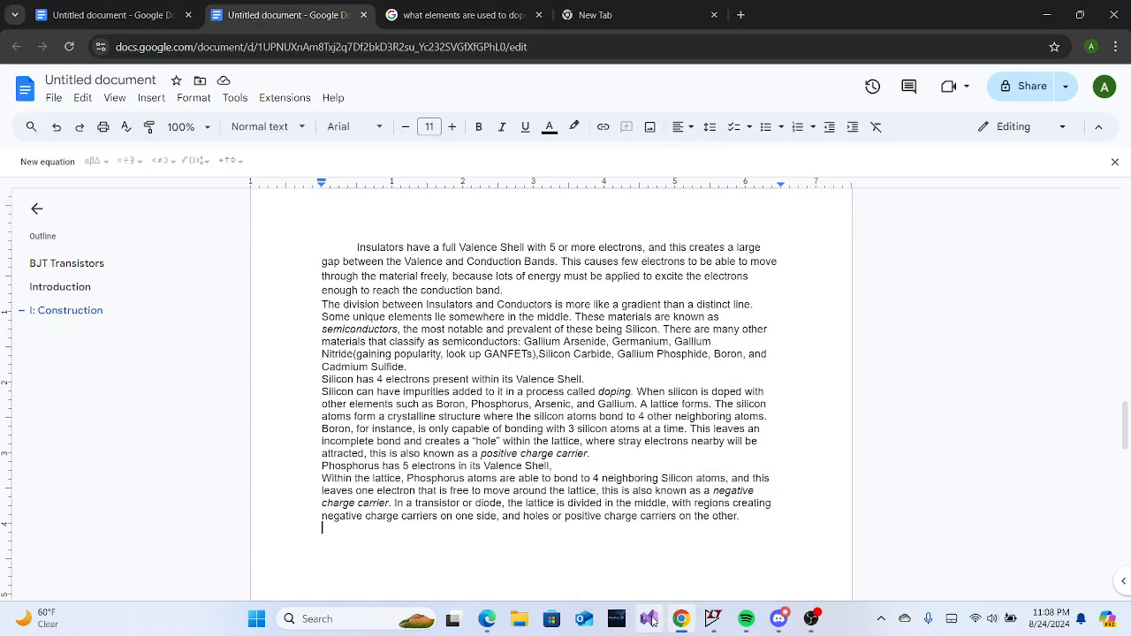
click(492, 623)
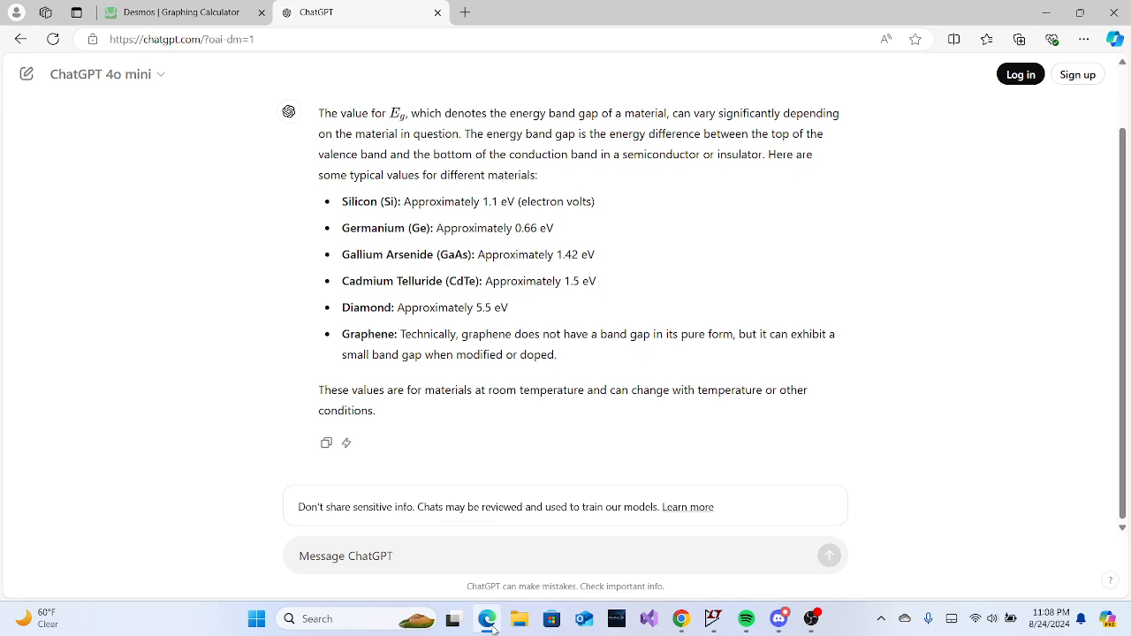
Return to the Desmos graph and examine the repeating peaks of the purple curve at several scales.
click(190, 8)
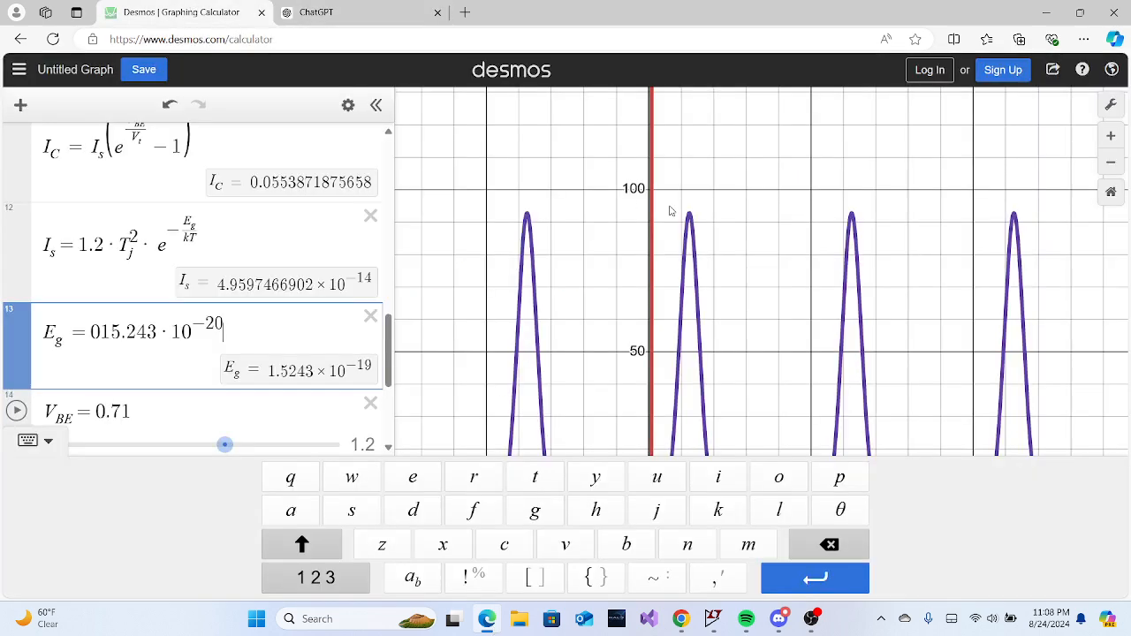
scroll(672, 209, down, 5)
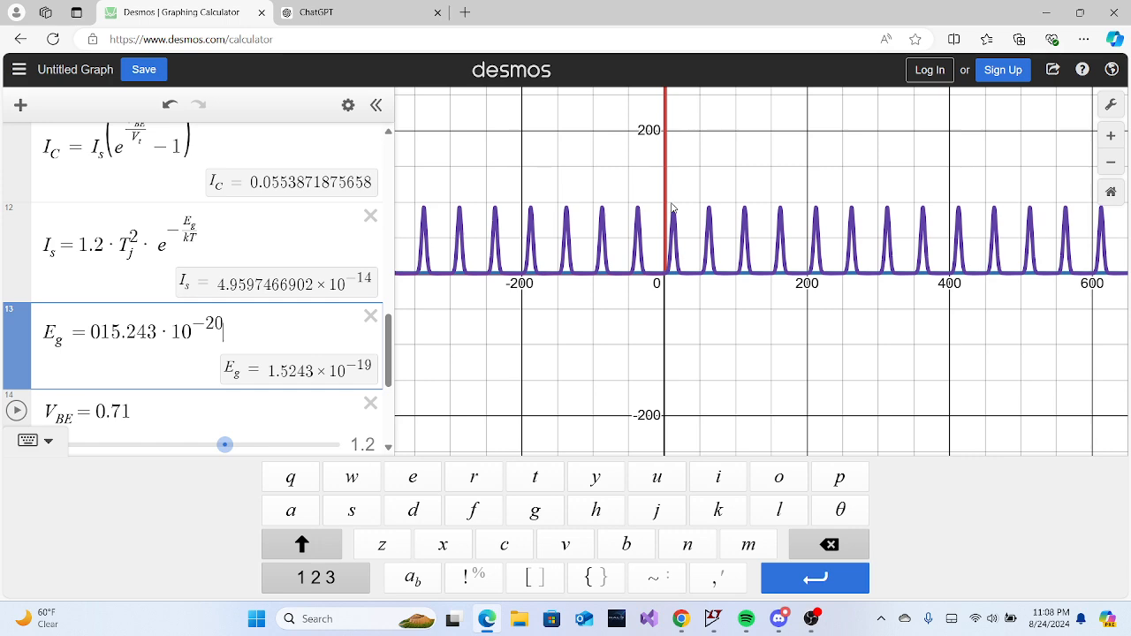
scroll(671, 208, up, 3)
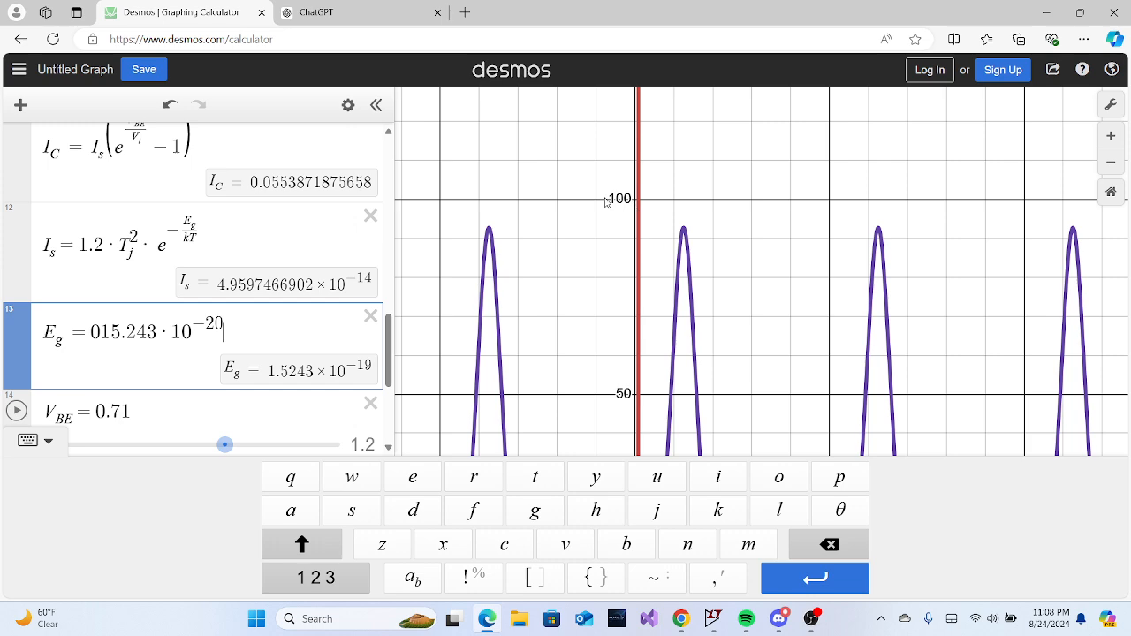
scroll(605, 202, down, 3)
scroll(606, 202, up, 2)
scroll(607, 202, down, 1)
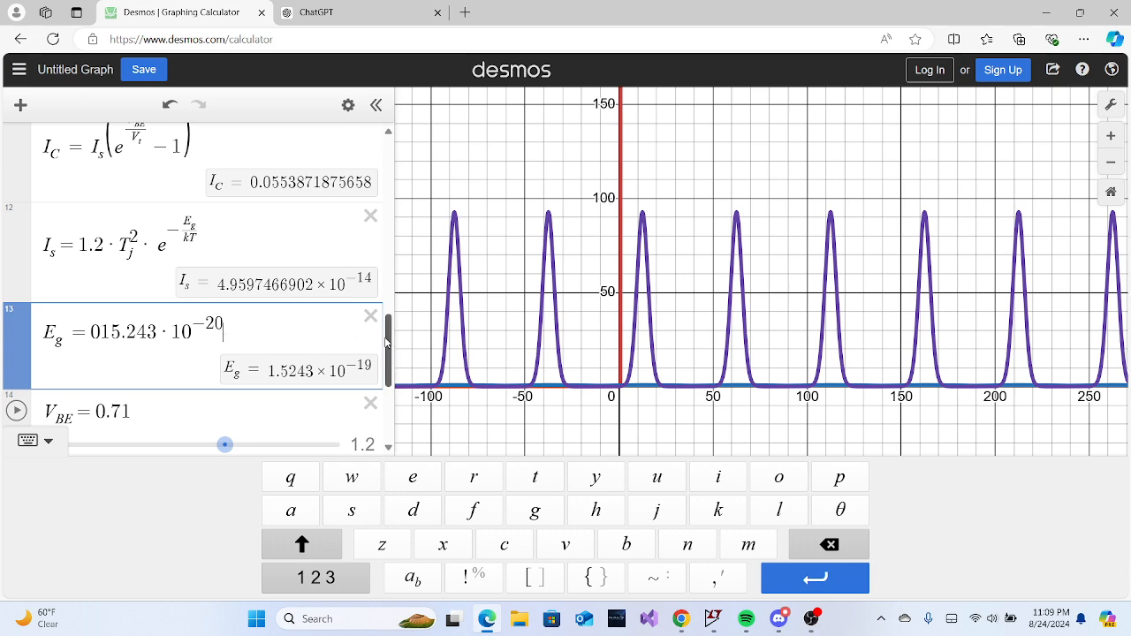
Set the junction temperature T_j to 25 and review the expression list from V_t through Z_i.
drag(389, 340, 426, 265)
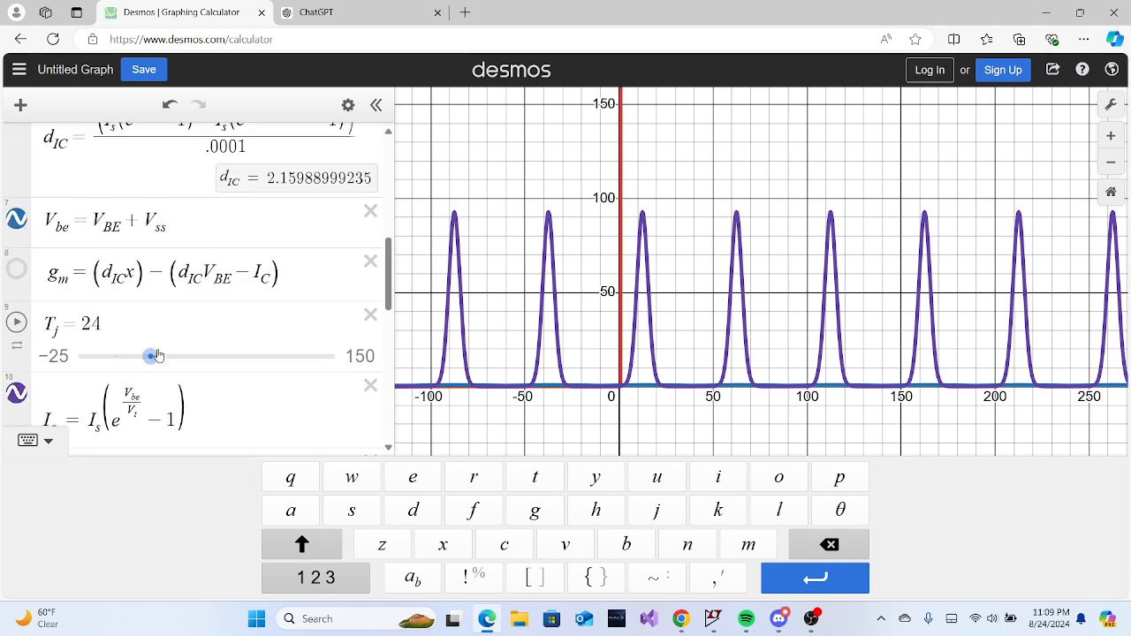
mouse_move(154, 355)
mouse_down()
mouse_move(257, 356)
mouse_move(123, 362)
mouse_move(256, 355)
mouse_move(131, 367)
mouse_move(159, 384)
mouse_move(240, 371)
mouse_move(156, 376)
mouse_up()
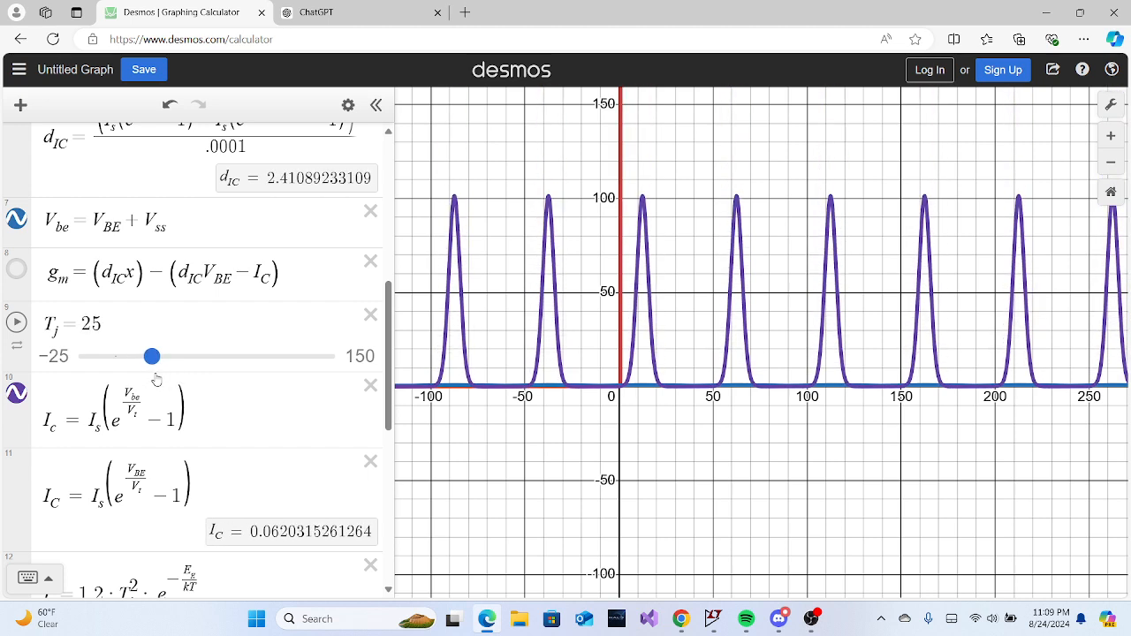
drag(387, 323, 387, 175)
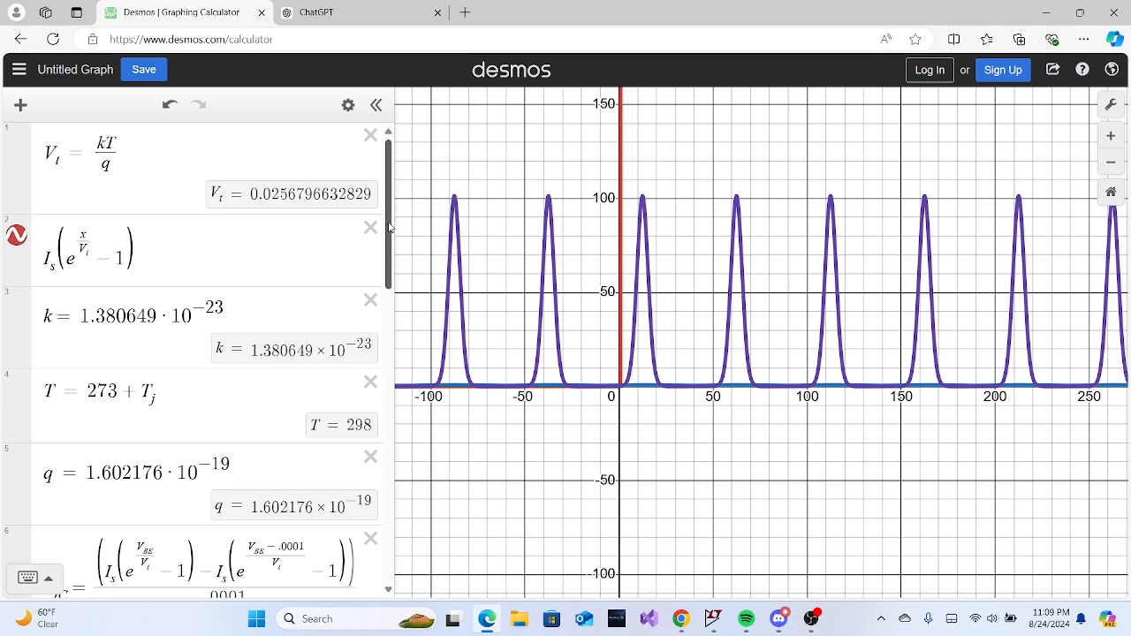
drag(389, 229, 388, 497)
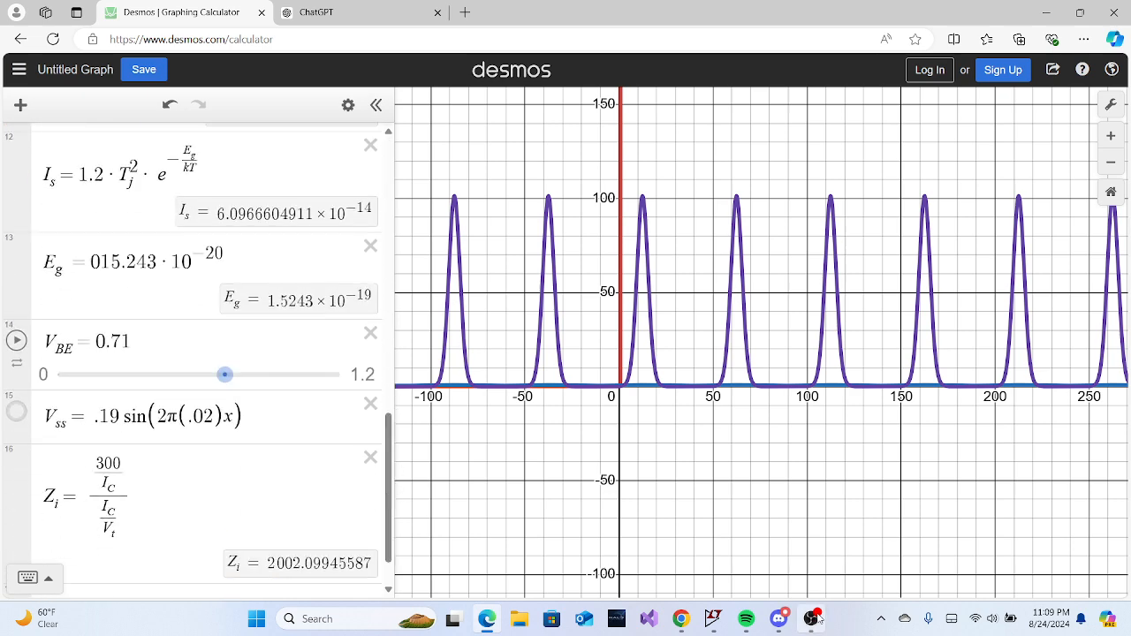